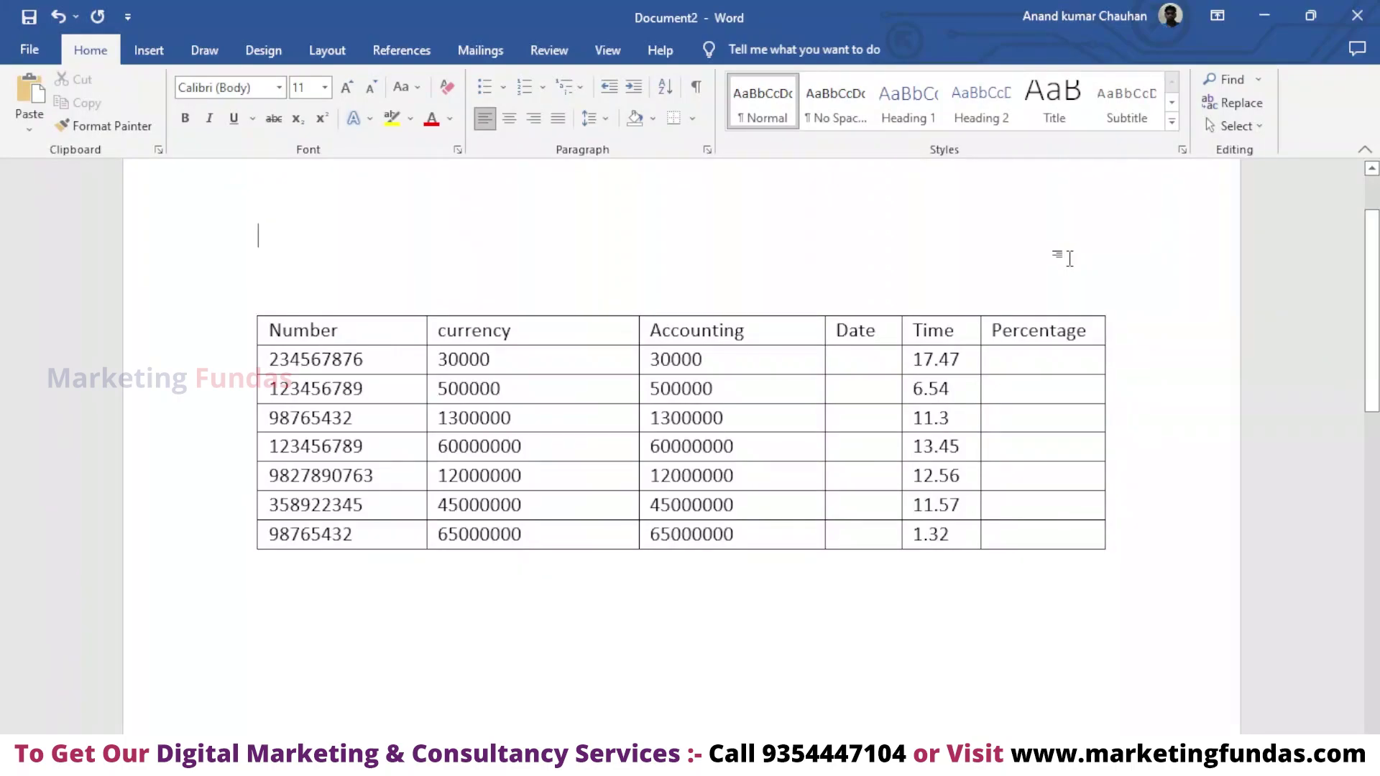
# - Select the whole table, clear the selection, and place the cursor in the Number cell to show table design tools
pyautogui.click(246, 308)
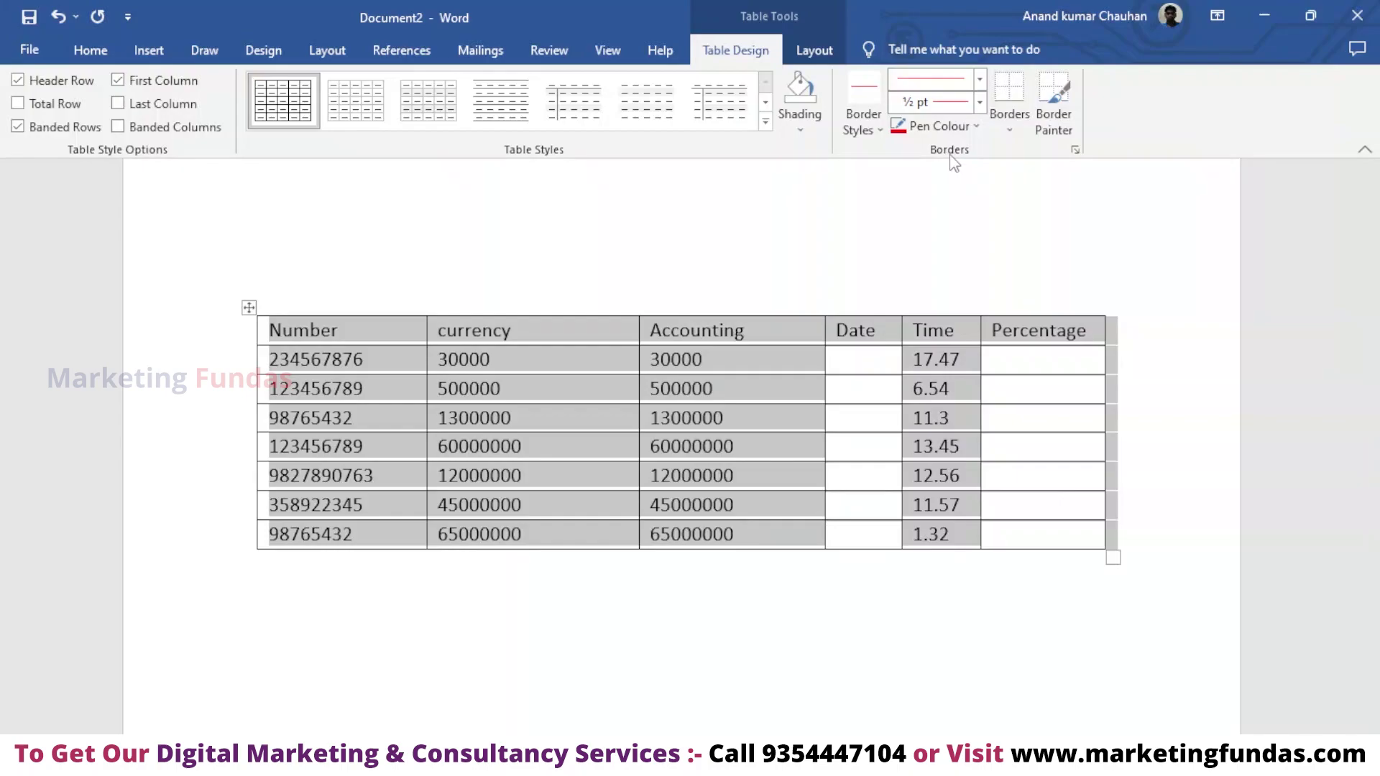
pyautogui.click(798, 292)
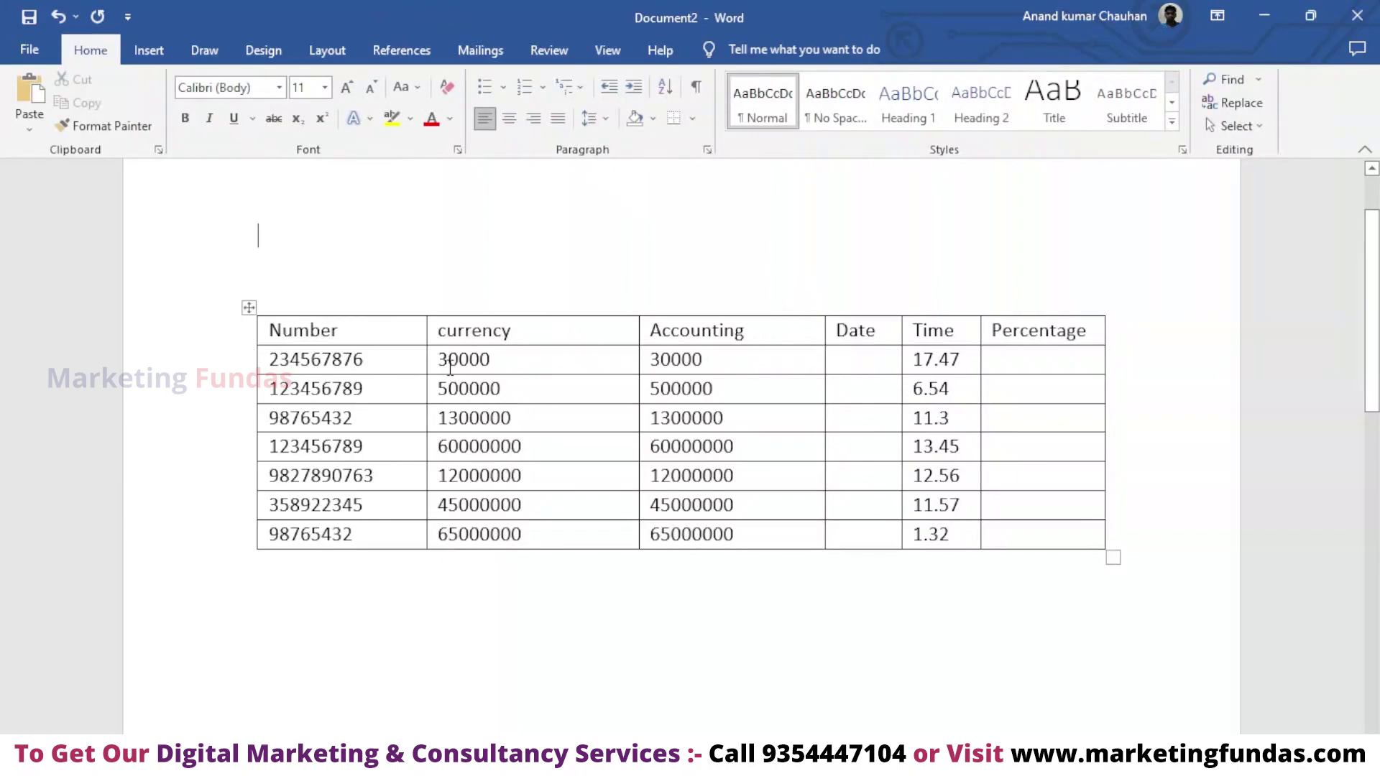
pyautogui.click(321, 328)
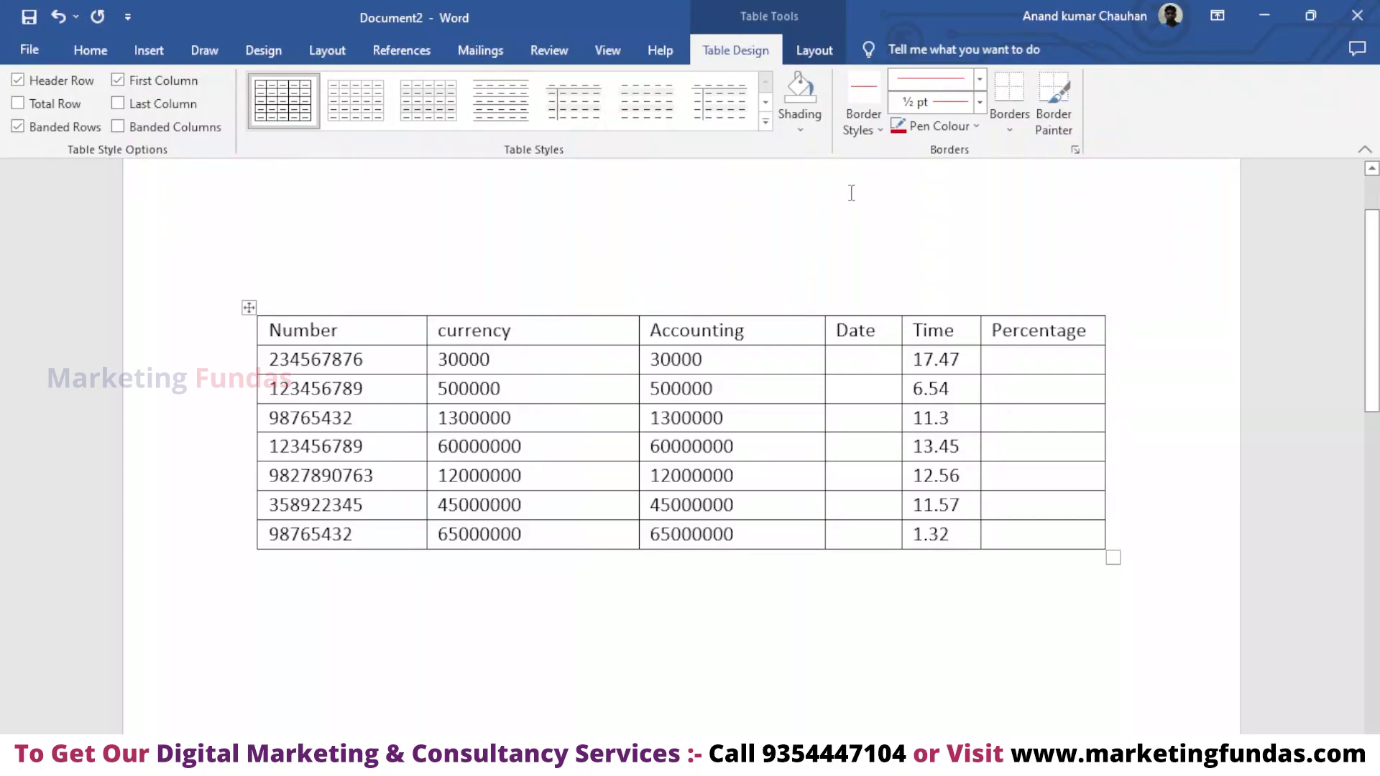
pyautogui.click(873, 130)
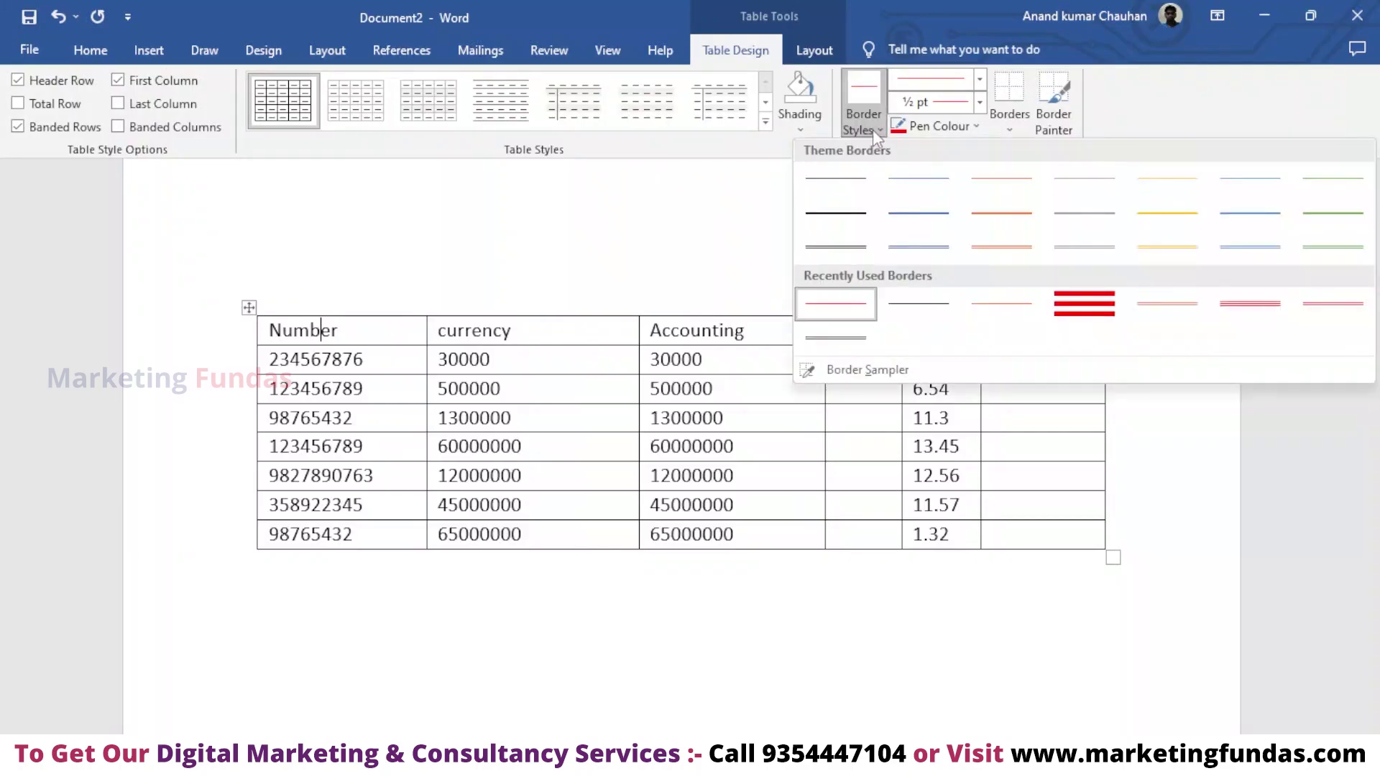
# - Set the pen colour to Automatic and choose the green double-line ½ pt Accent 6 border style
pyautogui.click(873, 129)
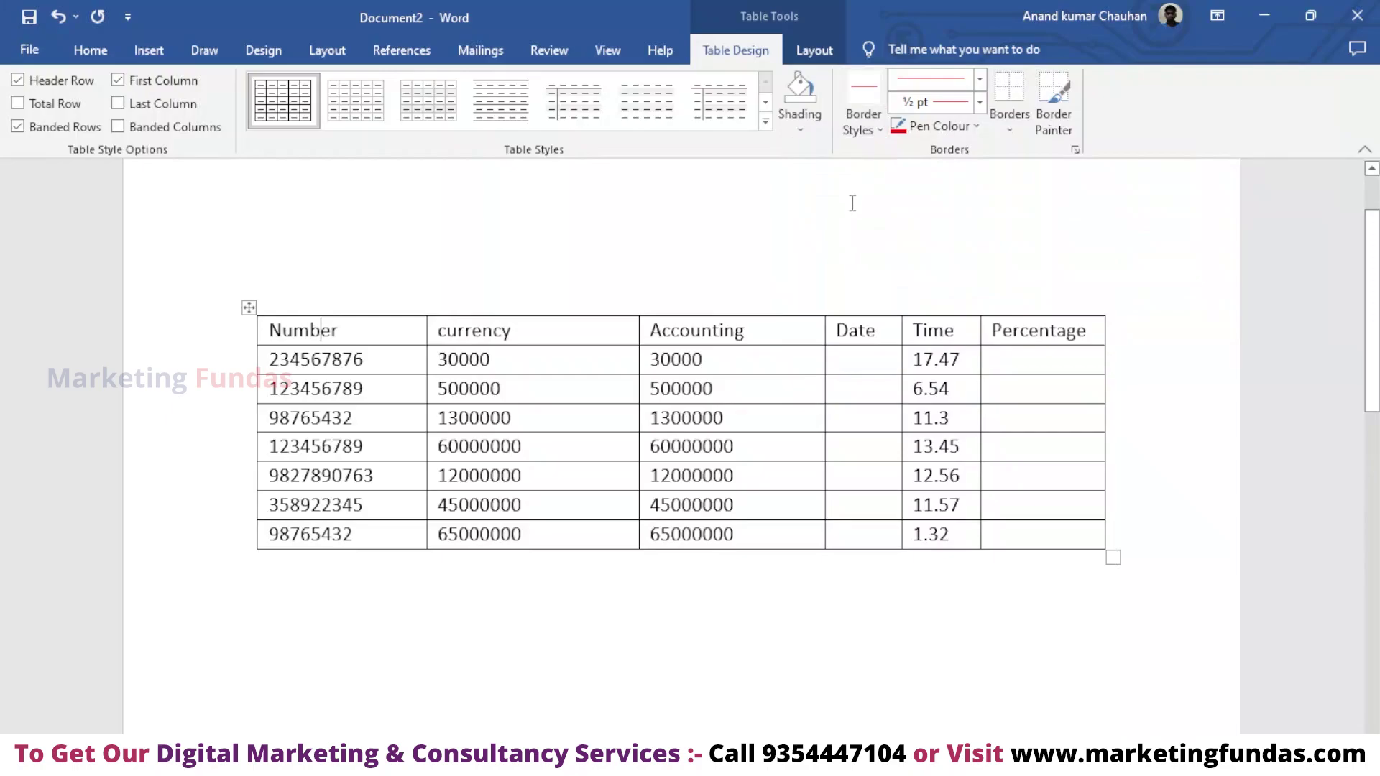
pyautogui.click(938, 127)
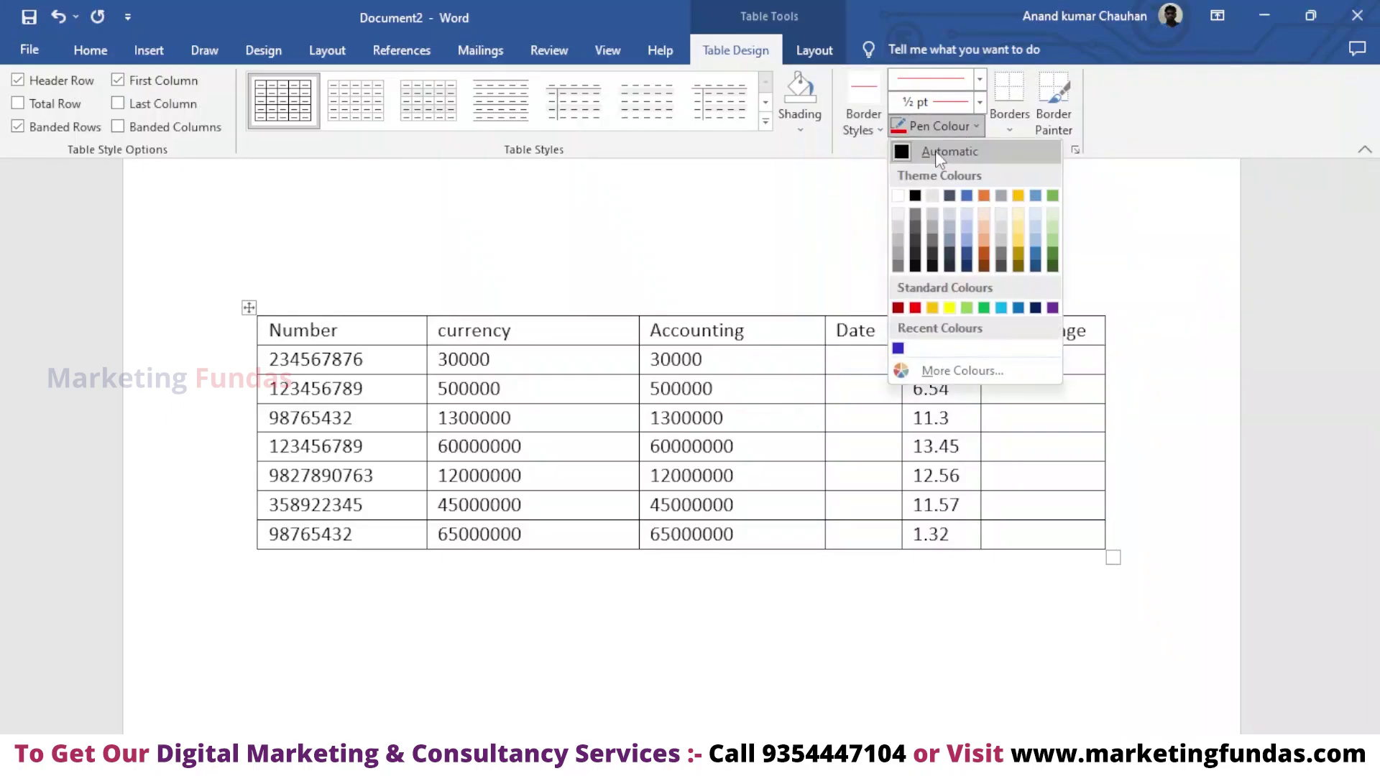
pyautogui.click(903, 152)
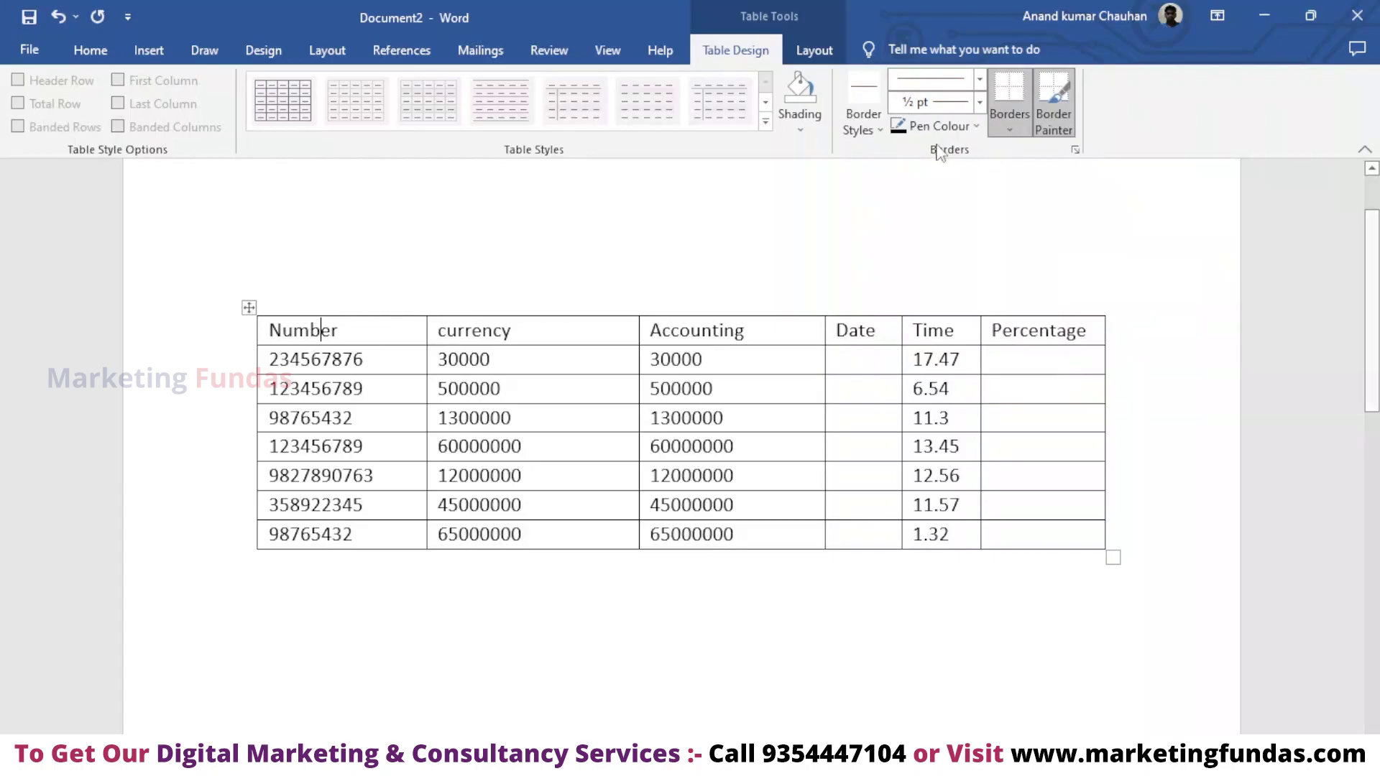
pyautogui.click(879, 132)
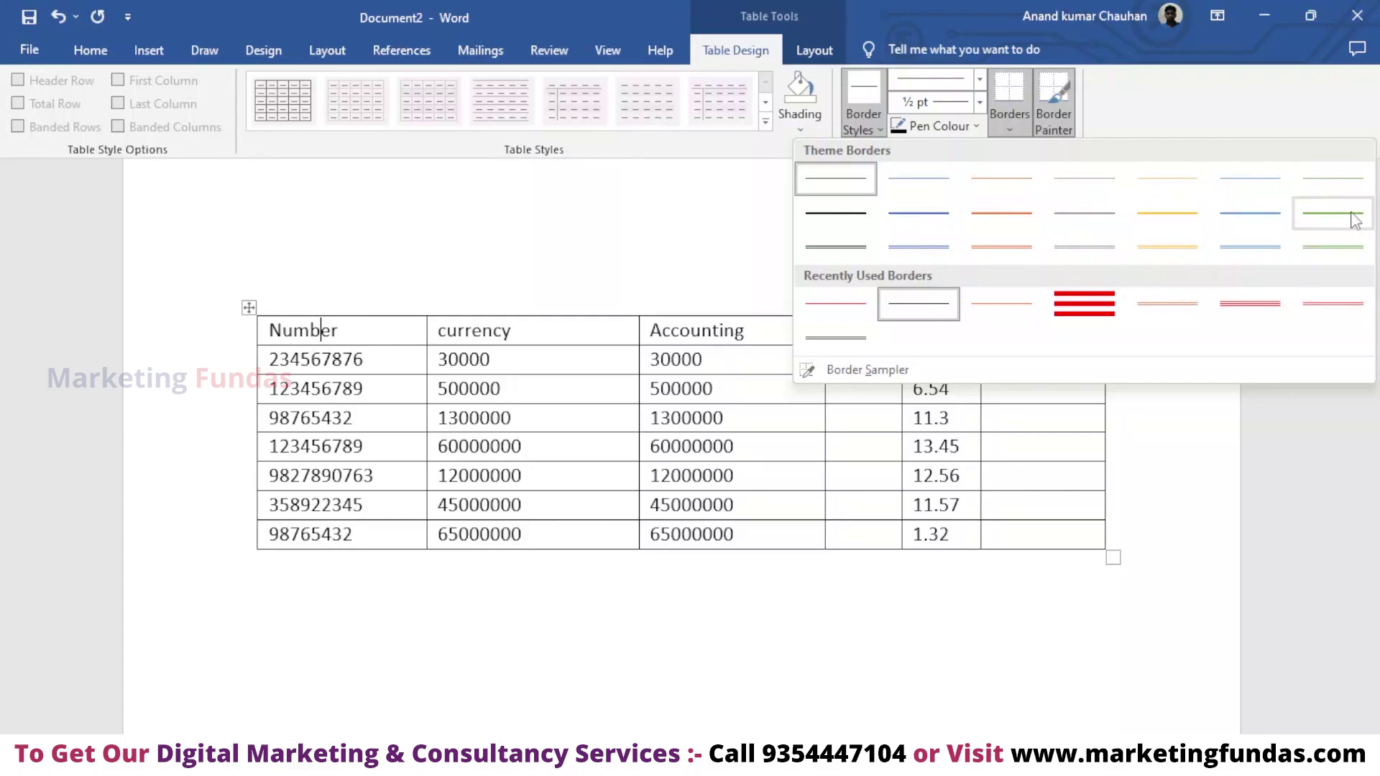
pyautogui.click(1347, 250)
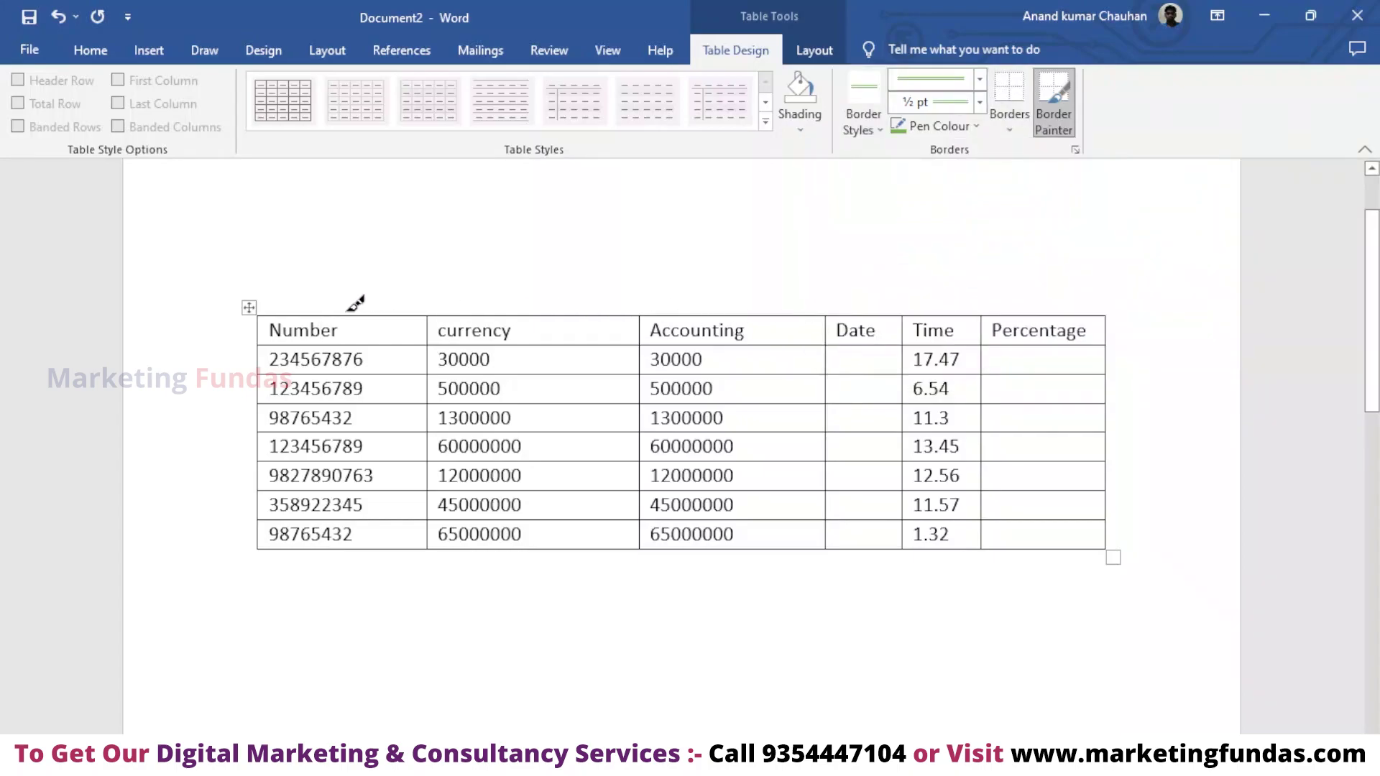
# - Paint green double borders on the Number and currency tops, the currency column's left edge and the table's upper-left edge
pyautogui.moveTo(349, 317); pyautogui.dragTo(385, 316)
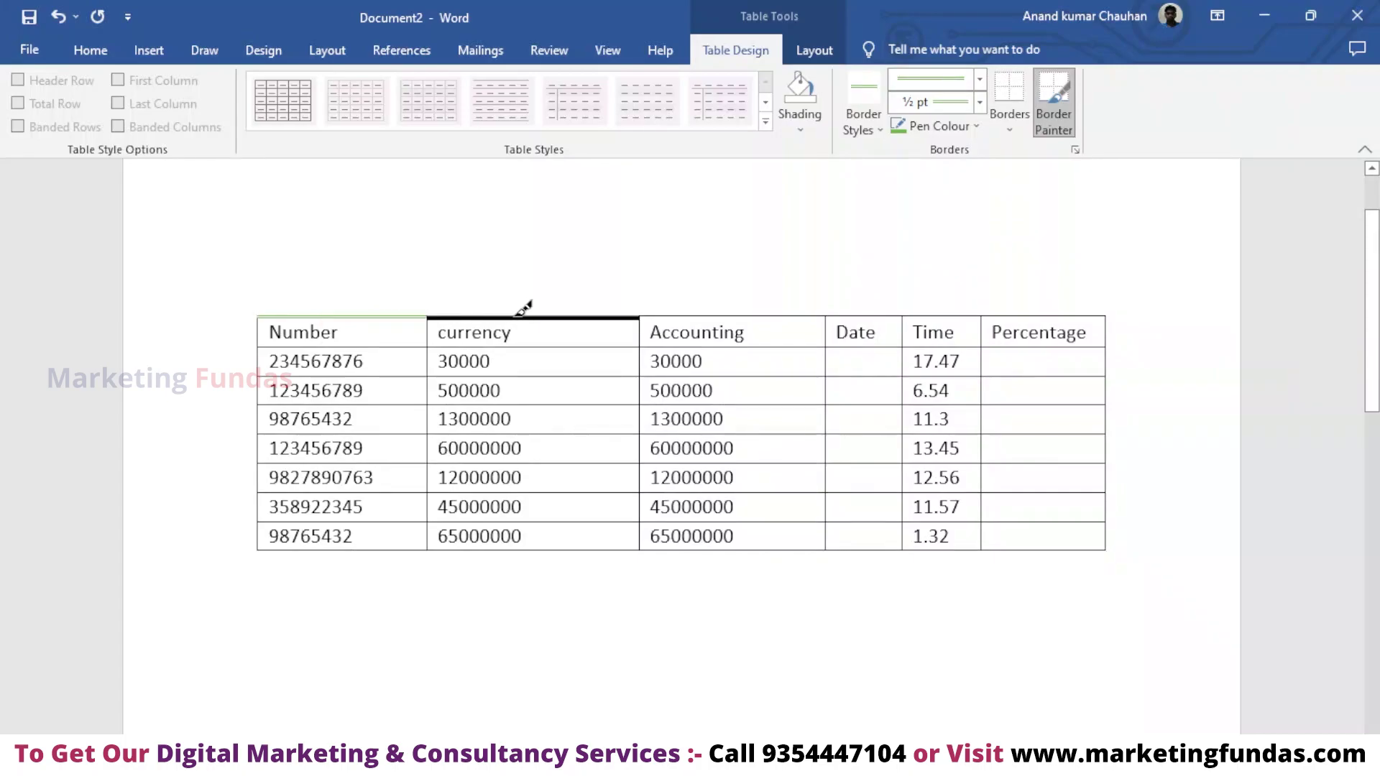
pyautogui.click(585, 316)
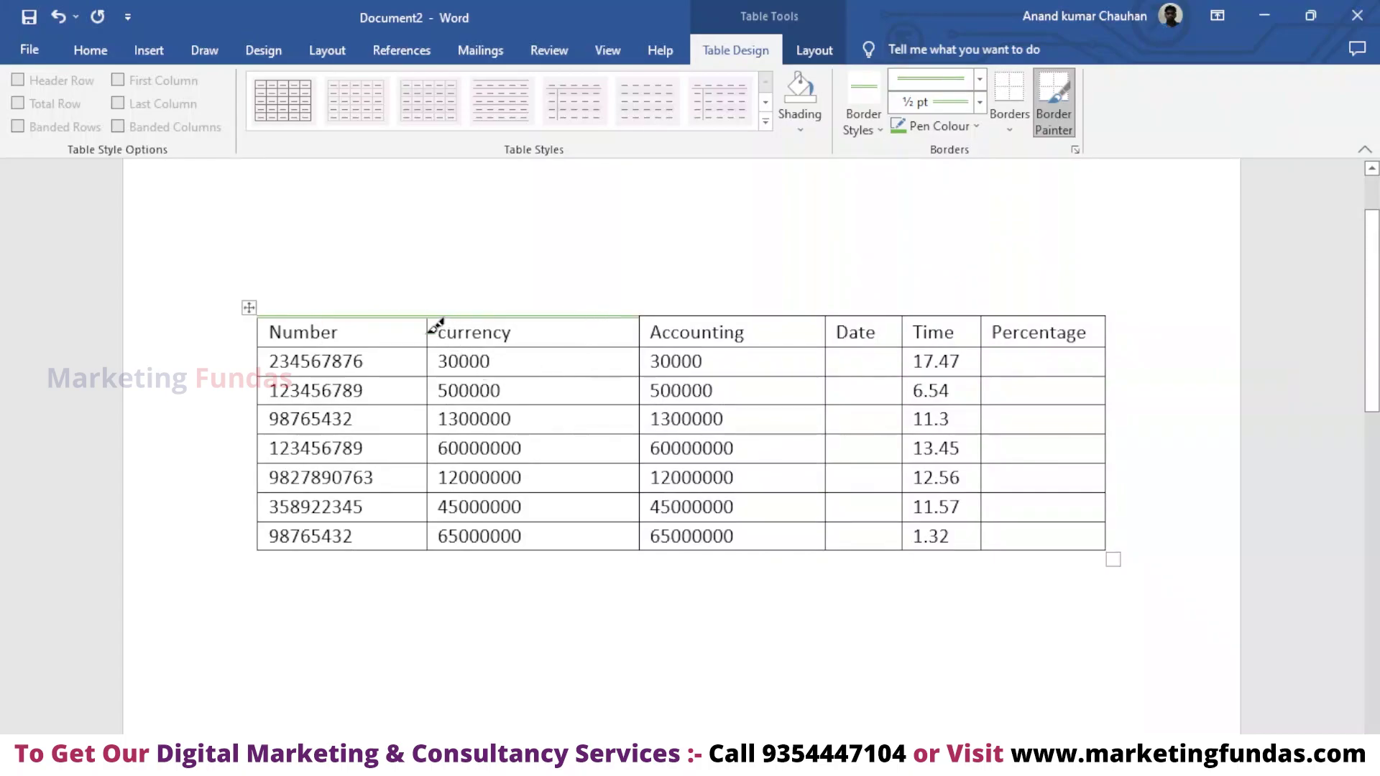
pyautogui.moveTo(442, 375); pyautogui.dragTo(436, 530)
pyautogui.scroll(5, 320, 347)
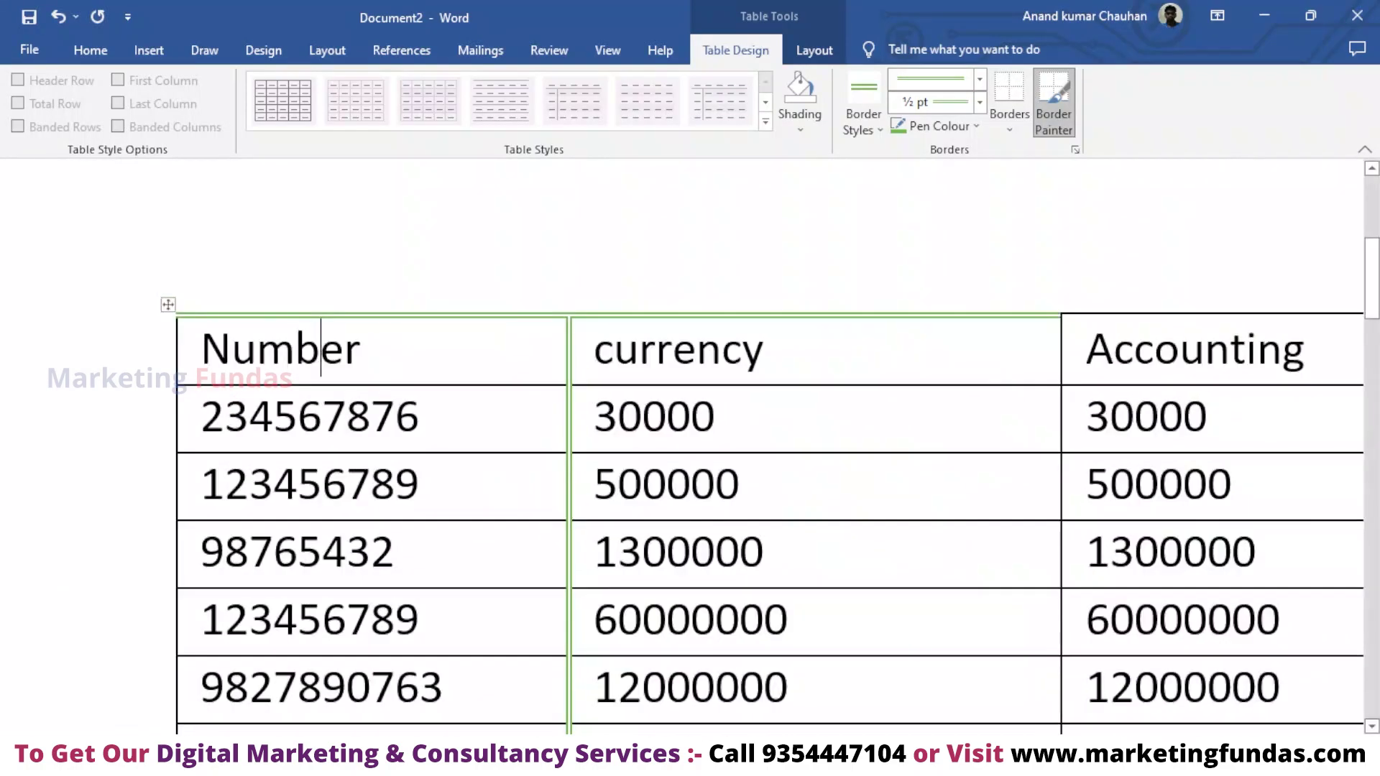
pyautogui.scroll(3, 716, 321)
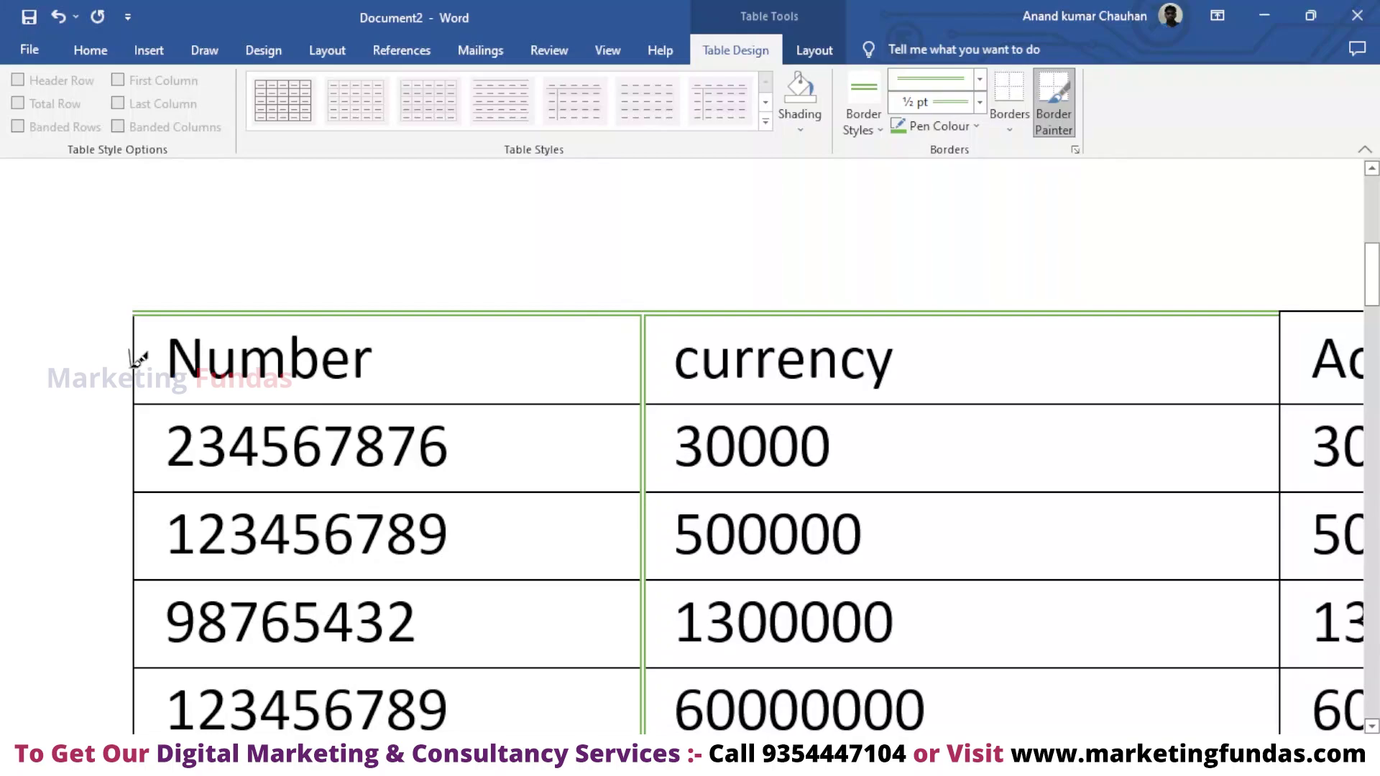
pyautogui.moveTo(134, 360); pyautogui.dragTo(133, 499)
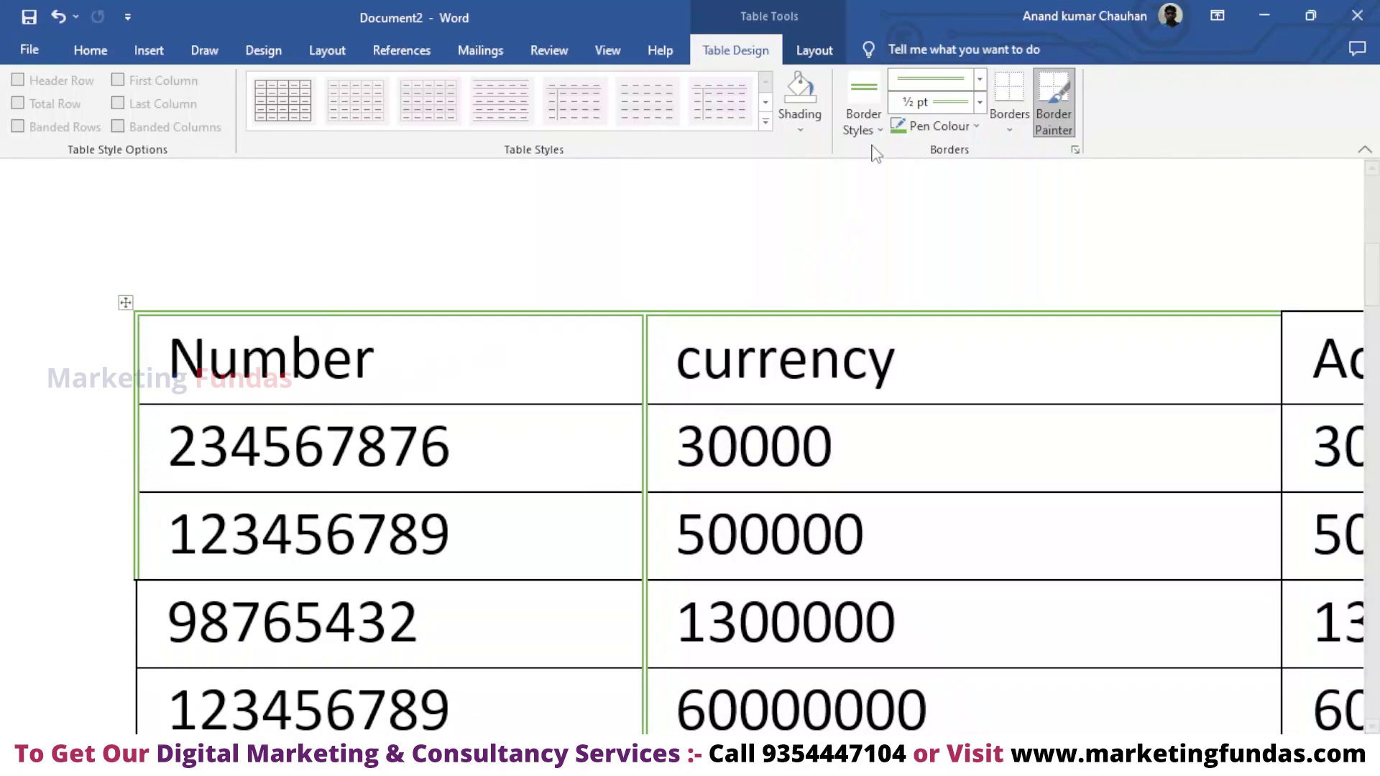
pyautogui.click(864, 121)
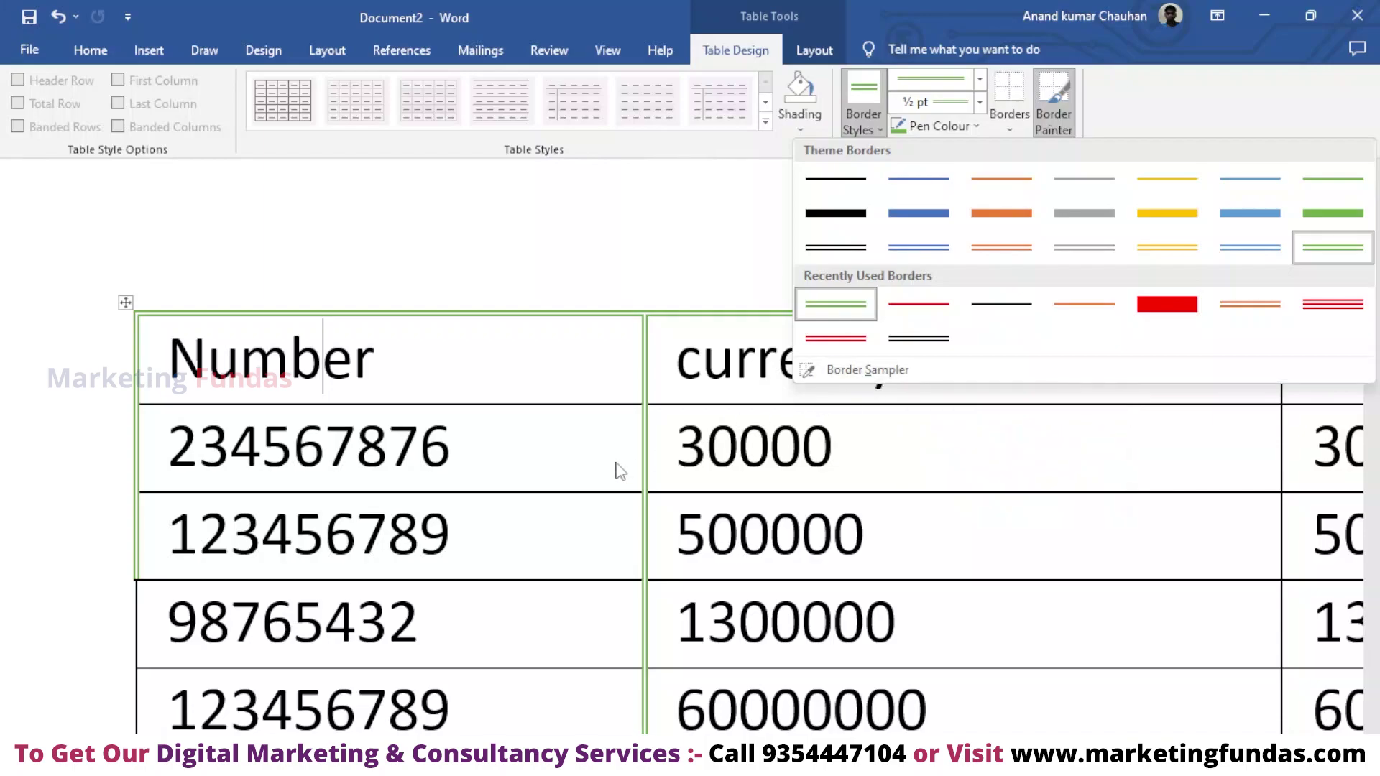
# - Pick the recently used red border and switch it to a 3 pt double line style
pyautogui.scroll(-3, 620, 471)
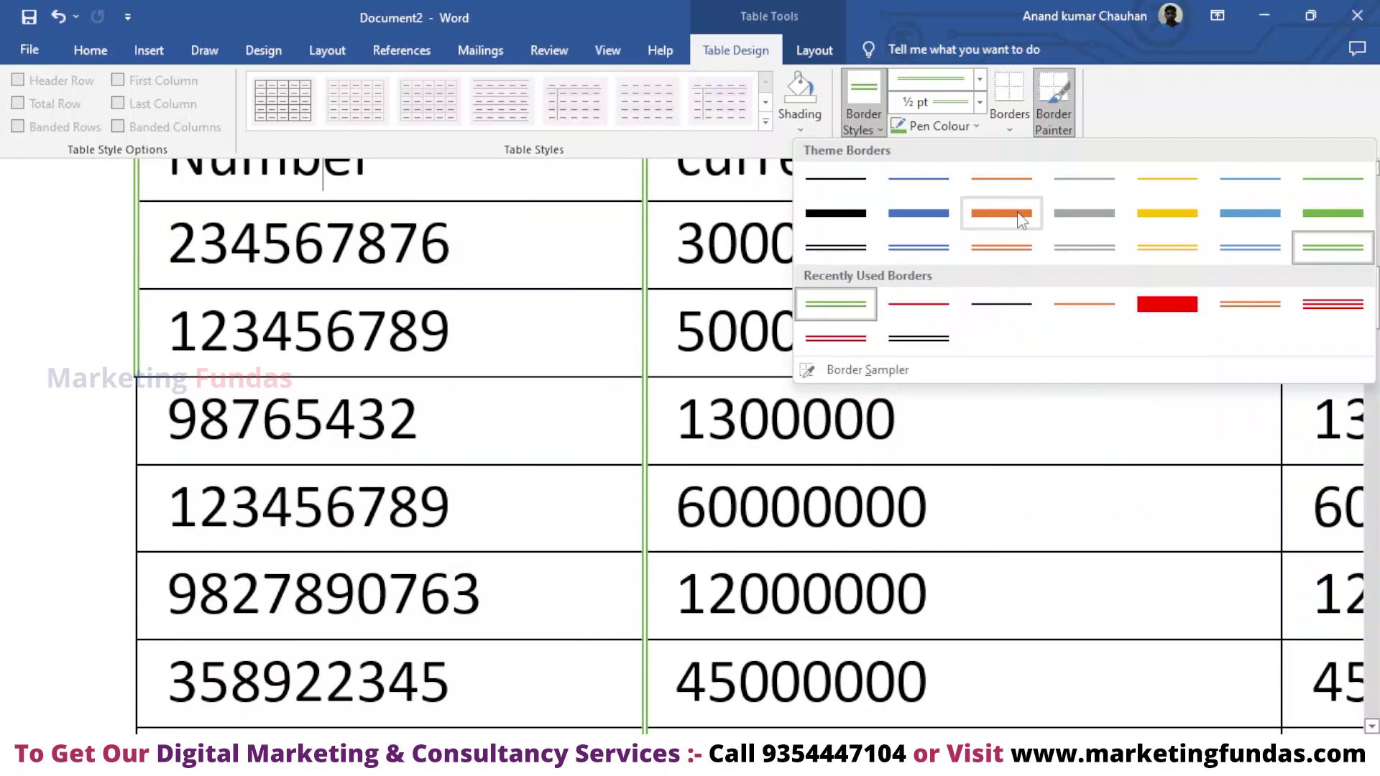
pyautogui.click(1181, 304)
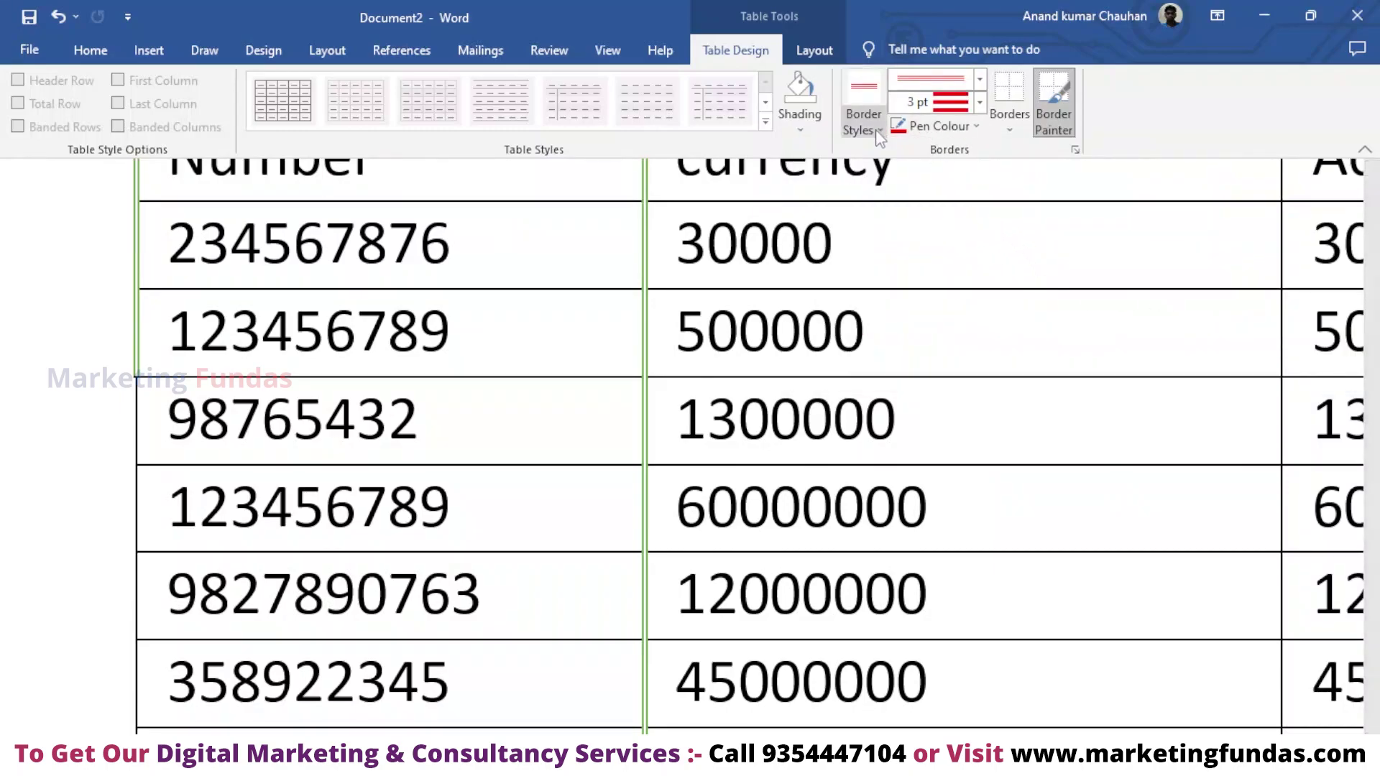
pyautogui.click(979, 79)
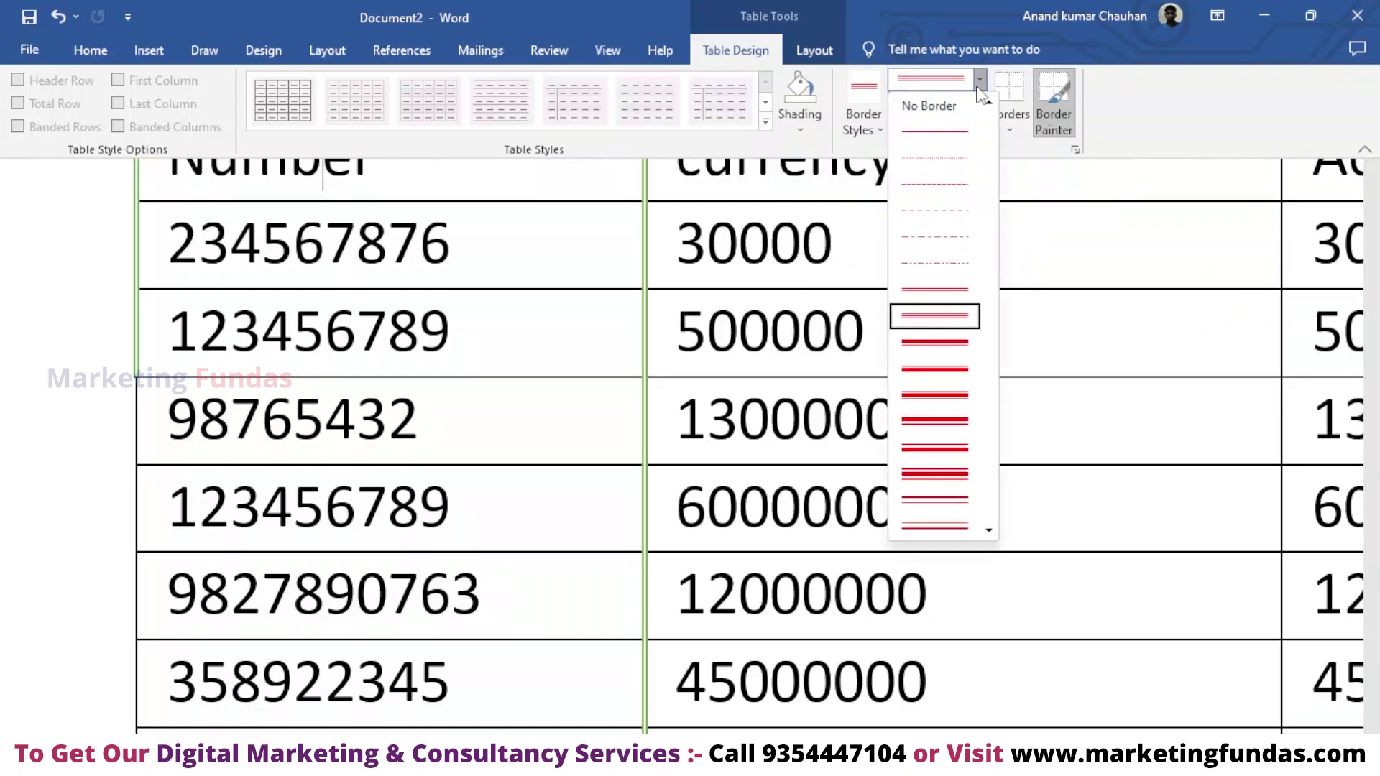
pyautogui.click(956, 399)
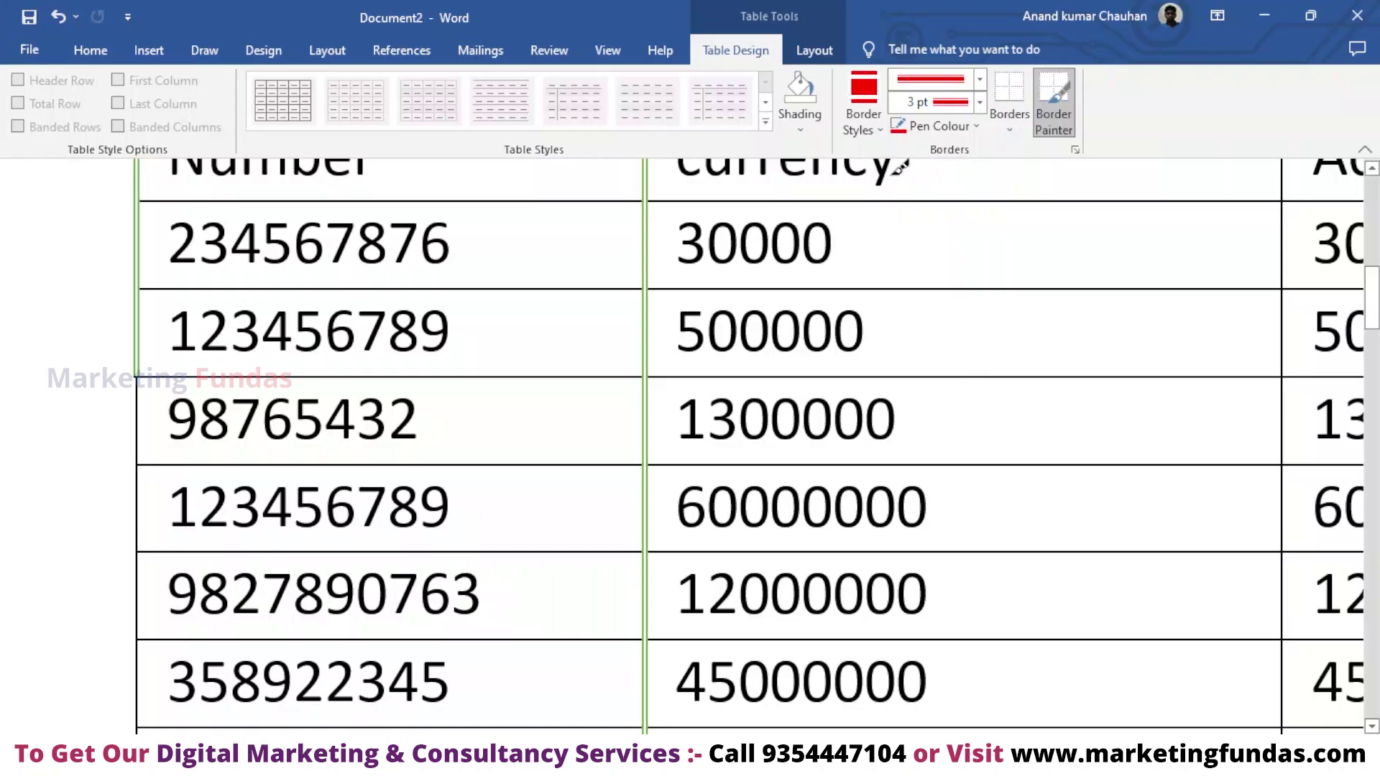
# - Paint the red 3 pt double border down the table's left edge beside rows 98765432 to 358922345
pyautogui.moveTo(141, 413); pyautogui.dragTo(147, 716)
pyautogui.scroll(-4, 216, 500)
pyautogui.scroll(3, 216, 499)
pyautogui.scroll(1, 216, 503)
pyautogui.scroll(-2, 214, 489)
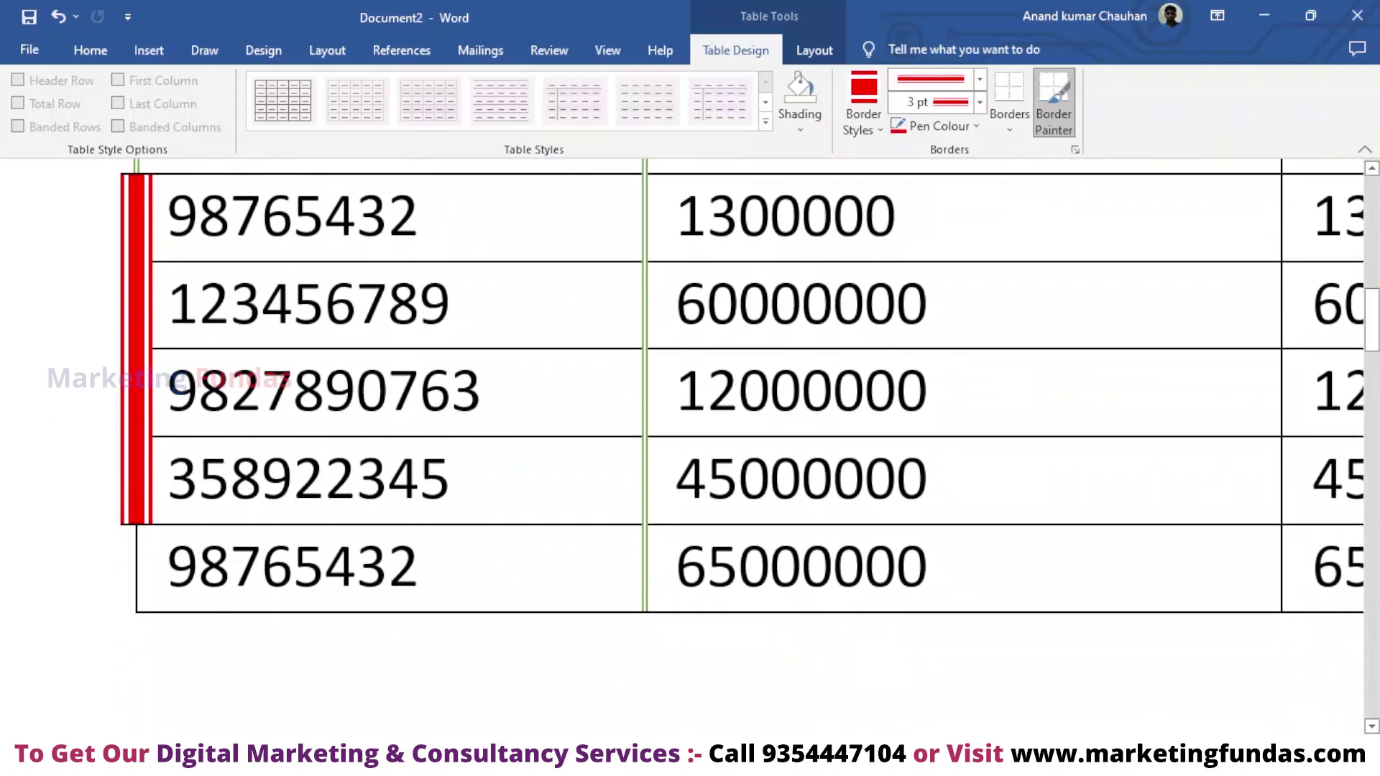
pyautogui.keyDown('ctrl'); pyautogui.scroll(-5, 690, 388); pyautogui.keyUp('ctrl')
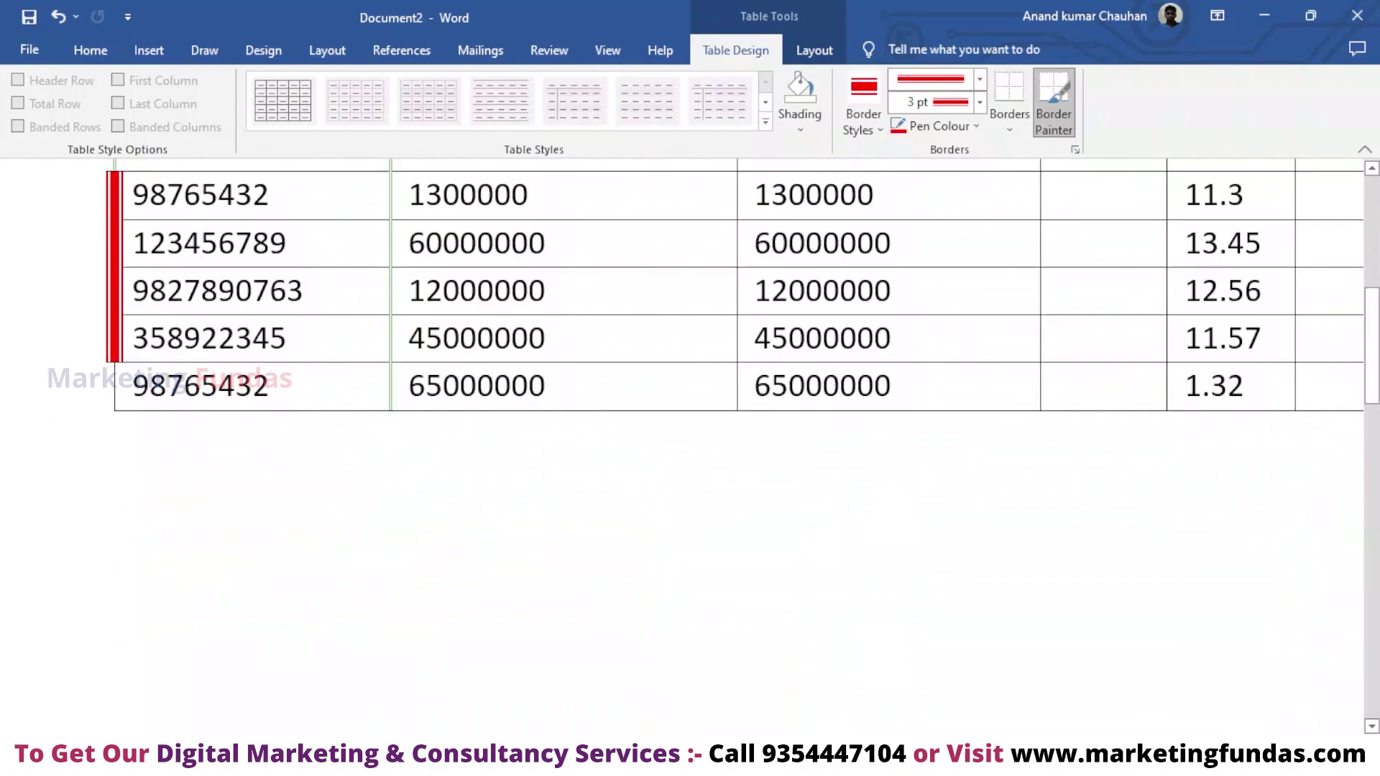
pyautogui.keyDown('ctrl'); pyautogui.scroll(-3, 1137, 659); pyautogui.keyUp('ctrl')
pyautogui.scroll(2, 1137, 660)
pyautogui.scroll(2, 1196, 727)
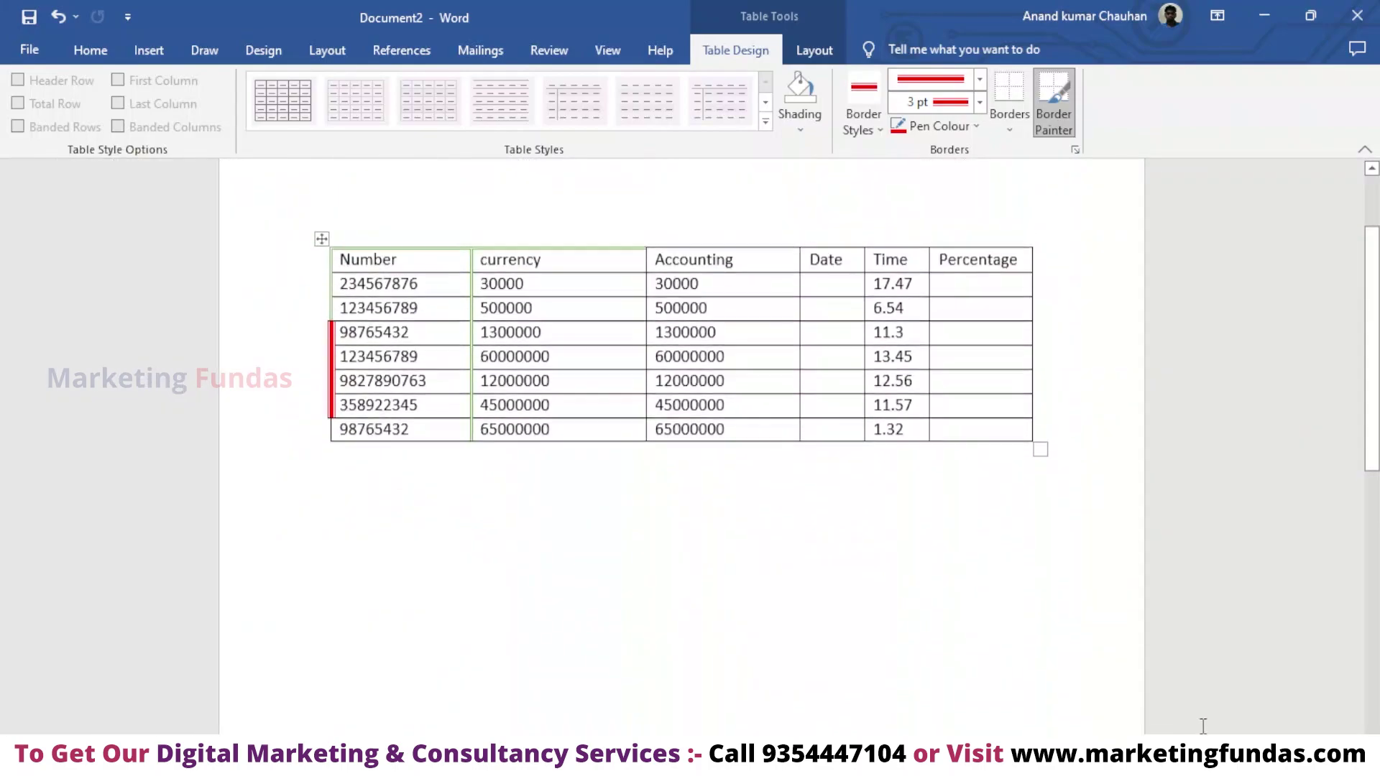
pyautogui.keyDown('ctrl'); pyautogui.scroll(3, 370, 284); pyautogui.keyUp('ctrl')
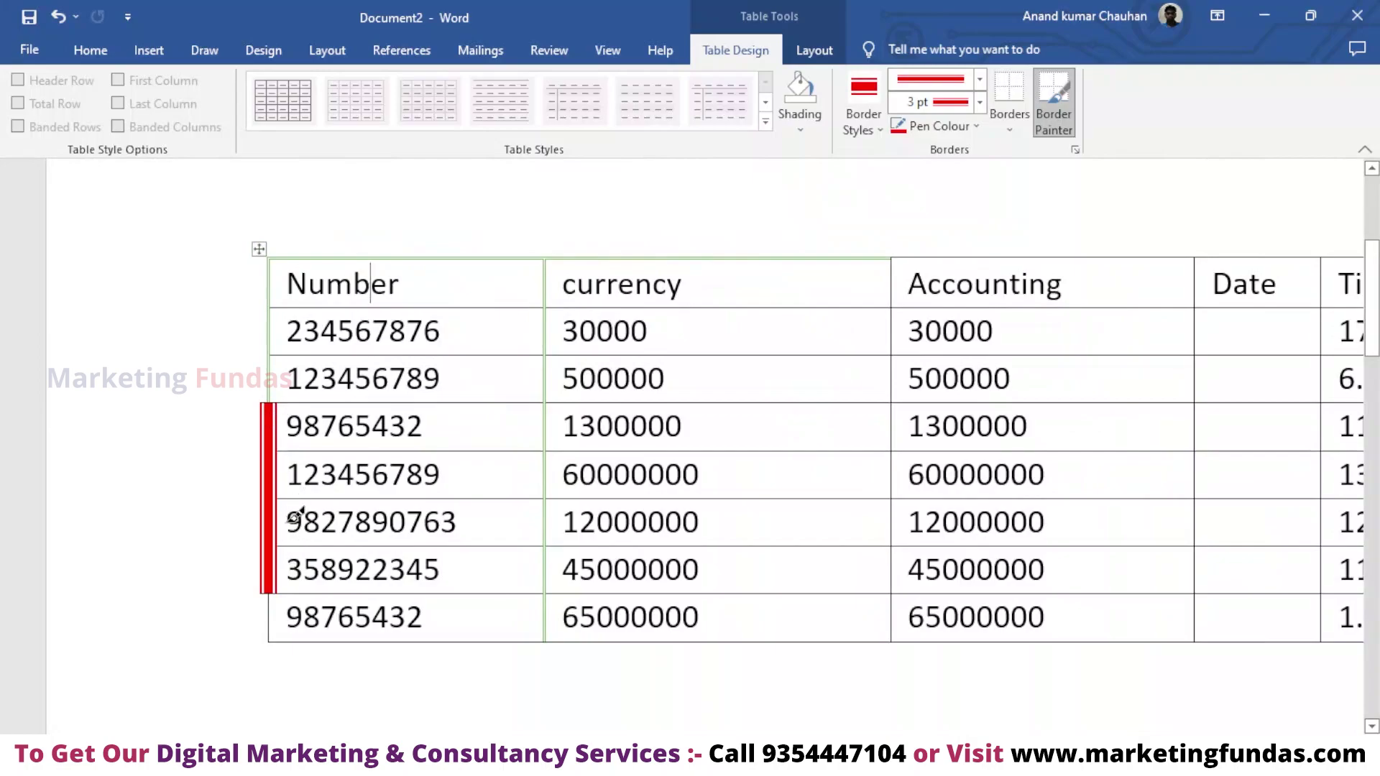
pyautogui.press('Escape')
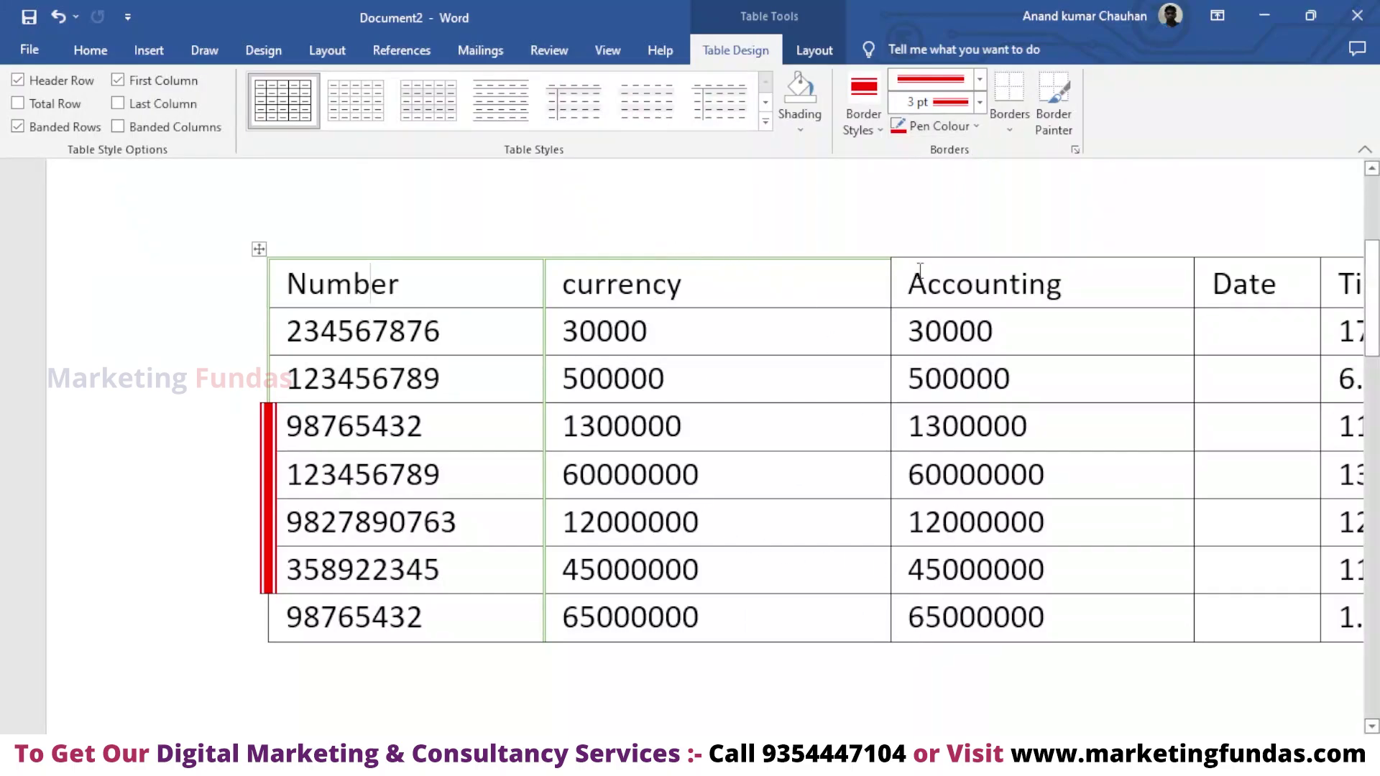
# - Sample the existing thick red border so Border Painter resumes with it
pyautogui.click(863, 128)
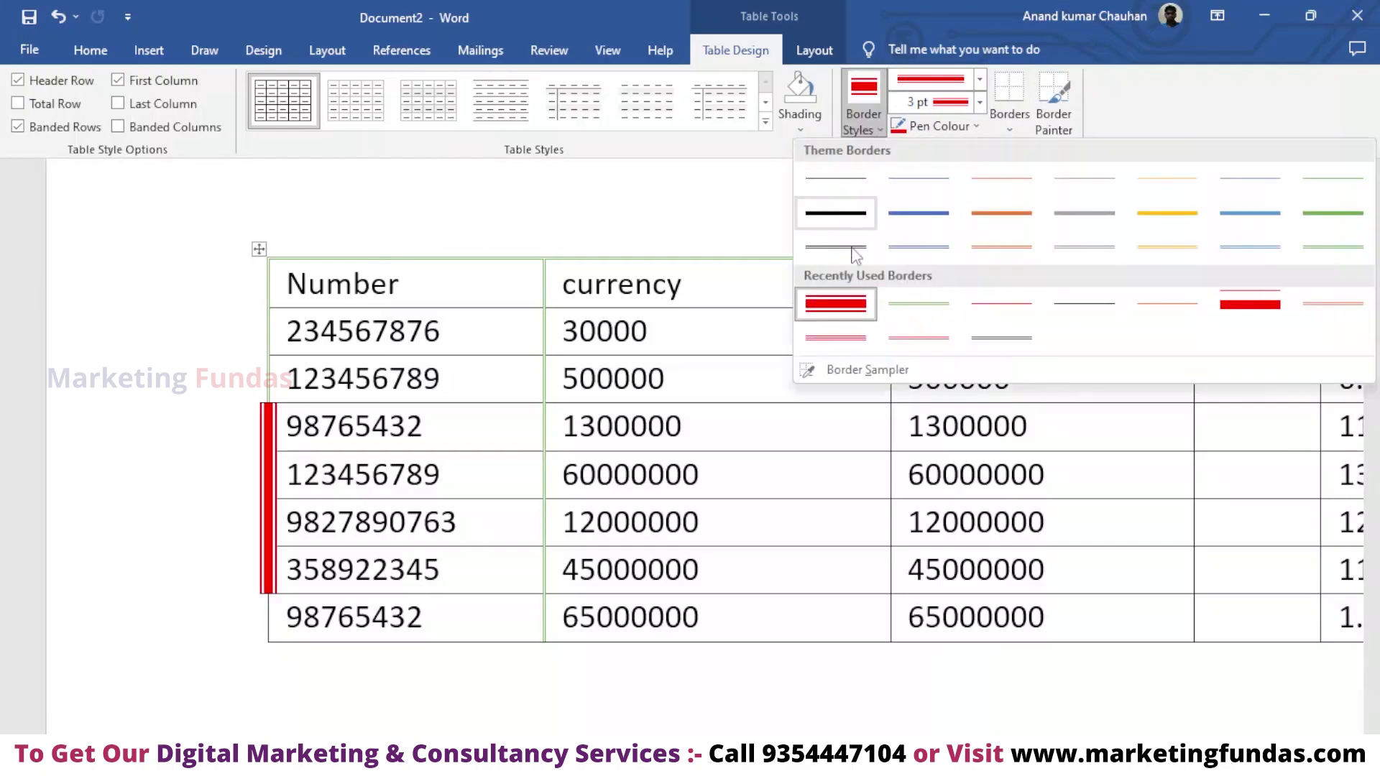
pyautogui.click(860, 371)
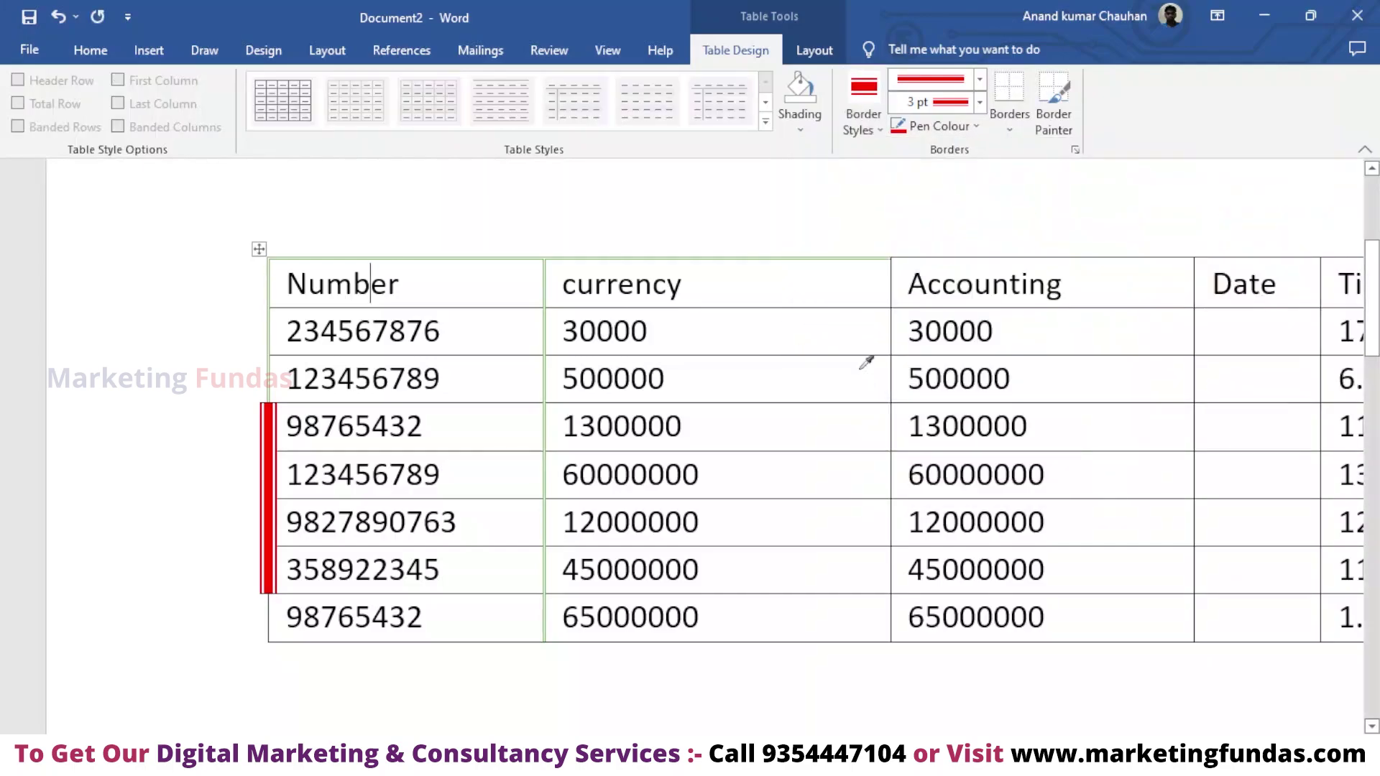
pyautogui.click(271, 515)
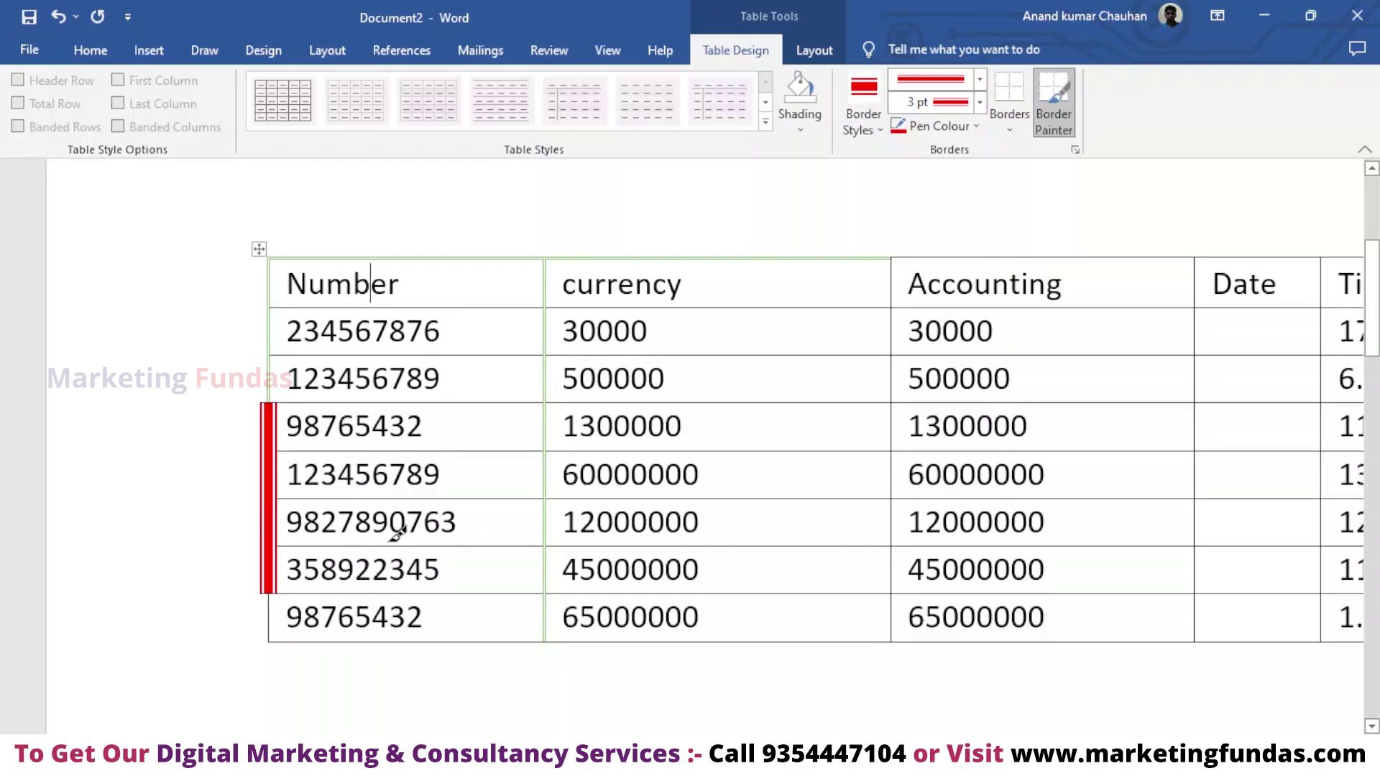
# - Paint thick red lines on both Accounting column sides, under the last Number cell and between Number and currency
pyautogui.moveTo(895, 279); pyautogui.dragTo(887, 572)
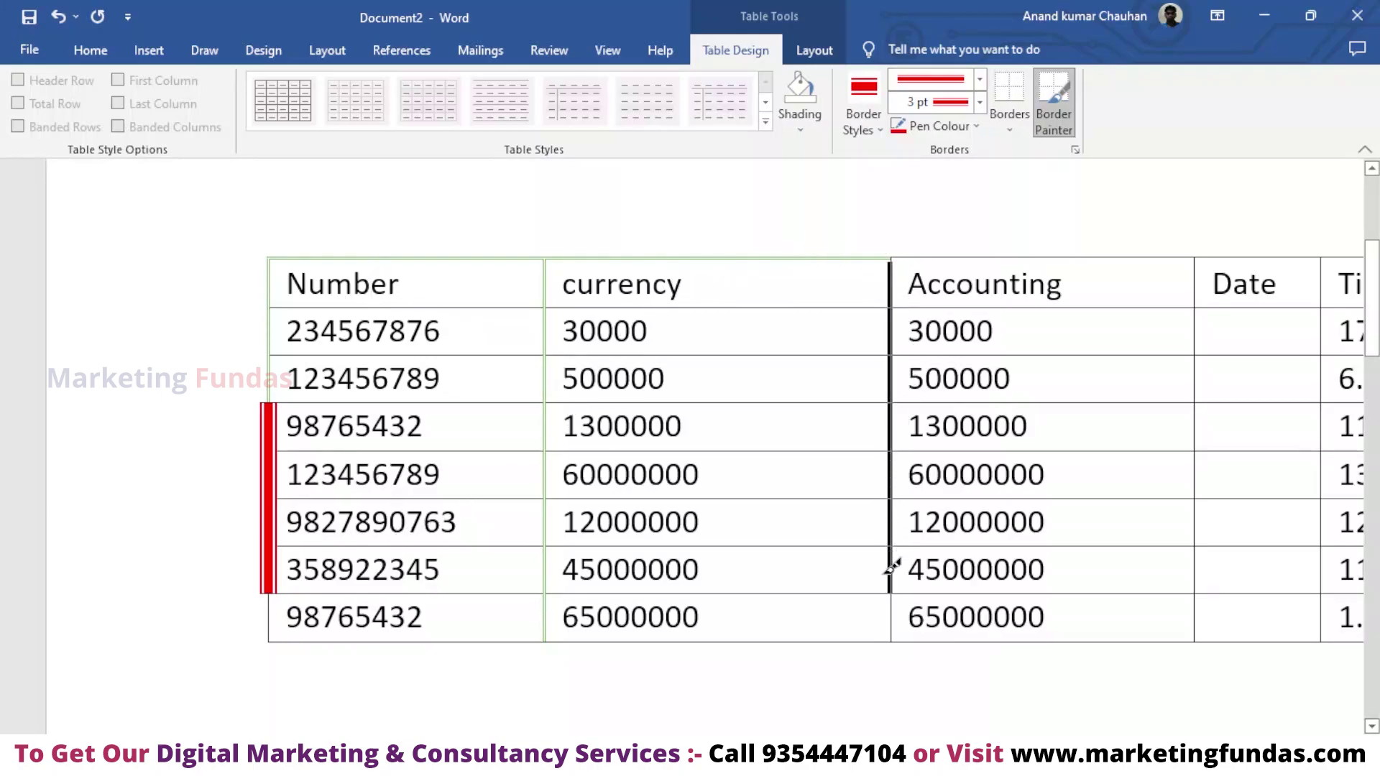
pyautogui.moveTo(892, 567); pyautogui.dragTo(889, 597)
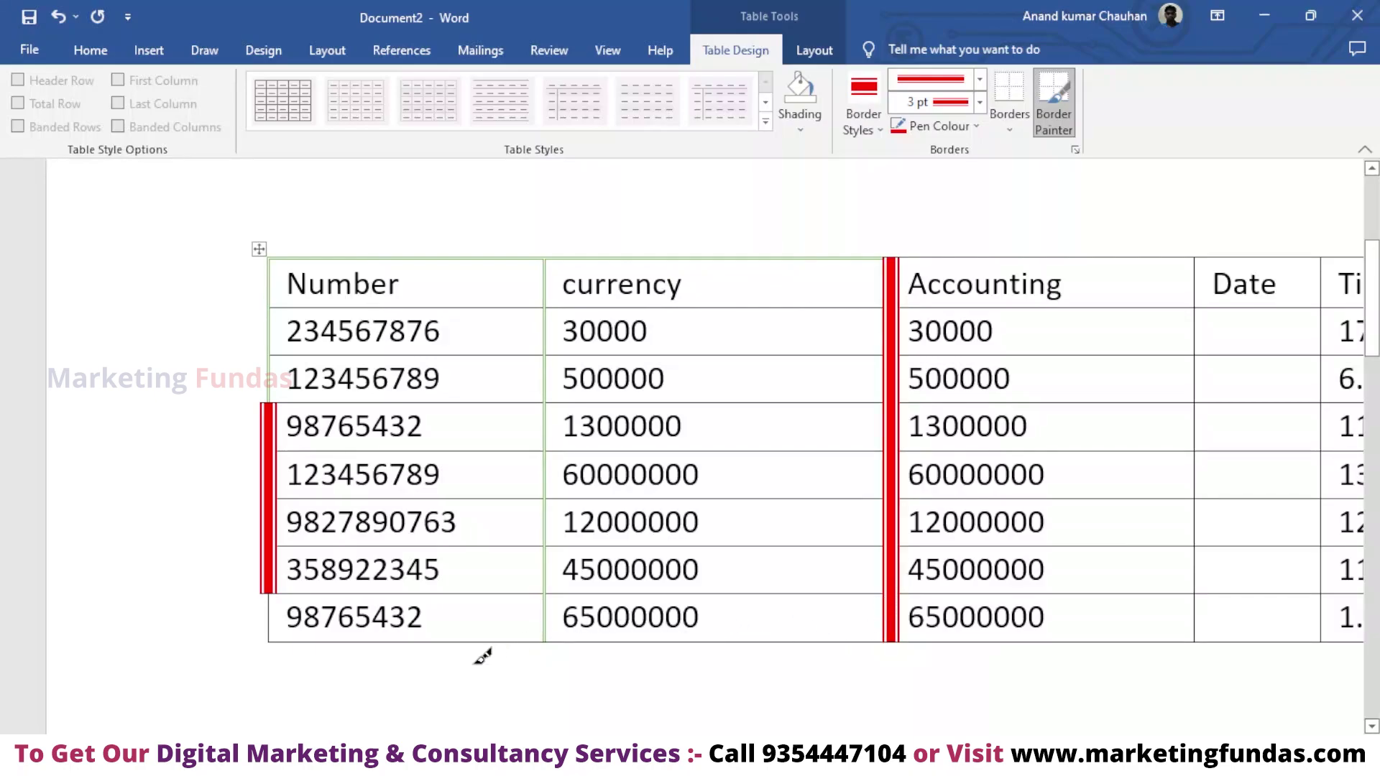
pyautogui.moveTo(447, 640); pyautogui.dragTo(478, 634)
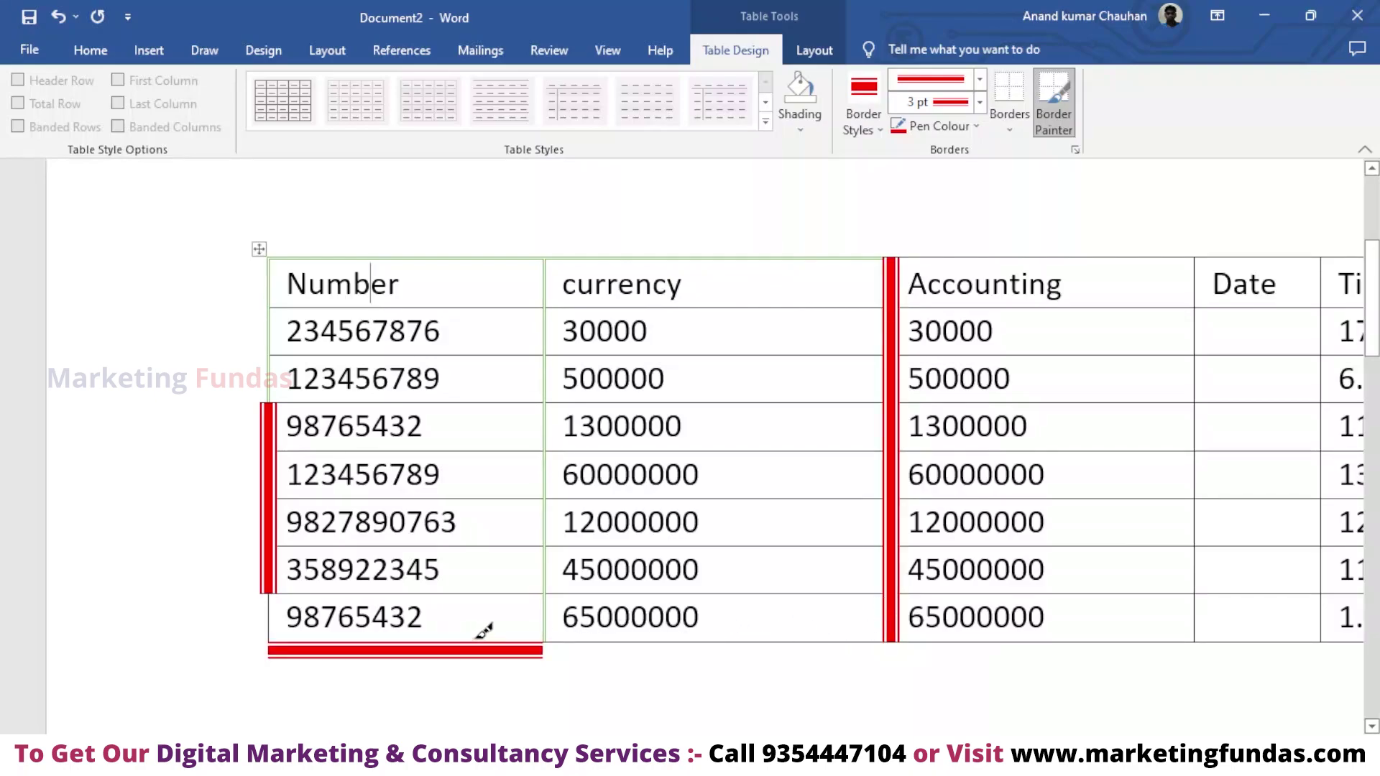
pyautogui.moveTo(550, 270); pyautogui.dragTo(555, 523)
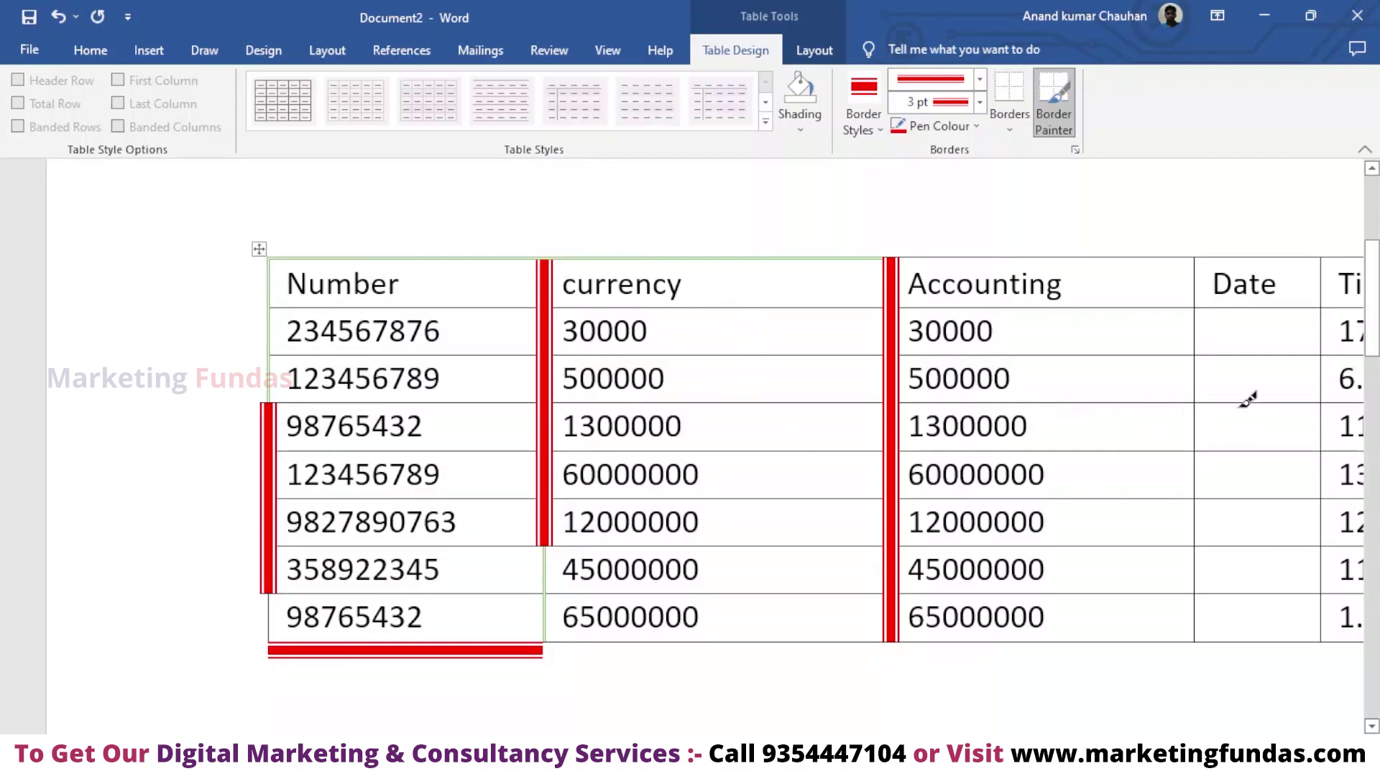
pyautogui.moveTo(1196, 283)
pyautogui.mouseDown()
pyautogui.moveTo(1210, 385)
pyautogui.moveTo(1185, 651)
pyautogui.moveTo(1194, 644)
pyautogui.mouseUp()
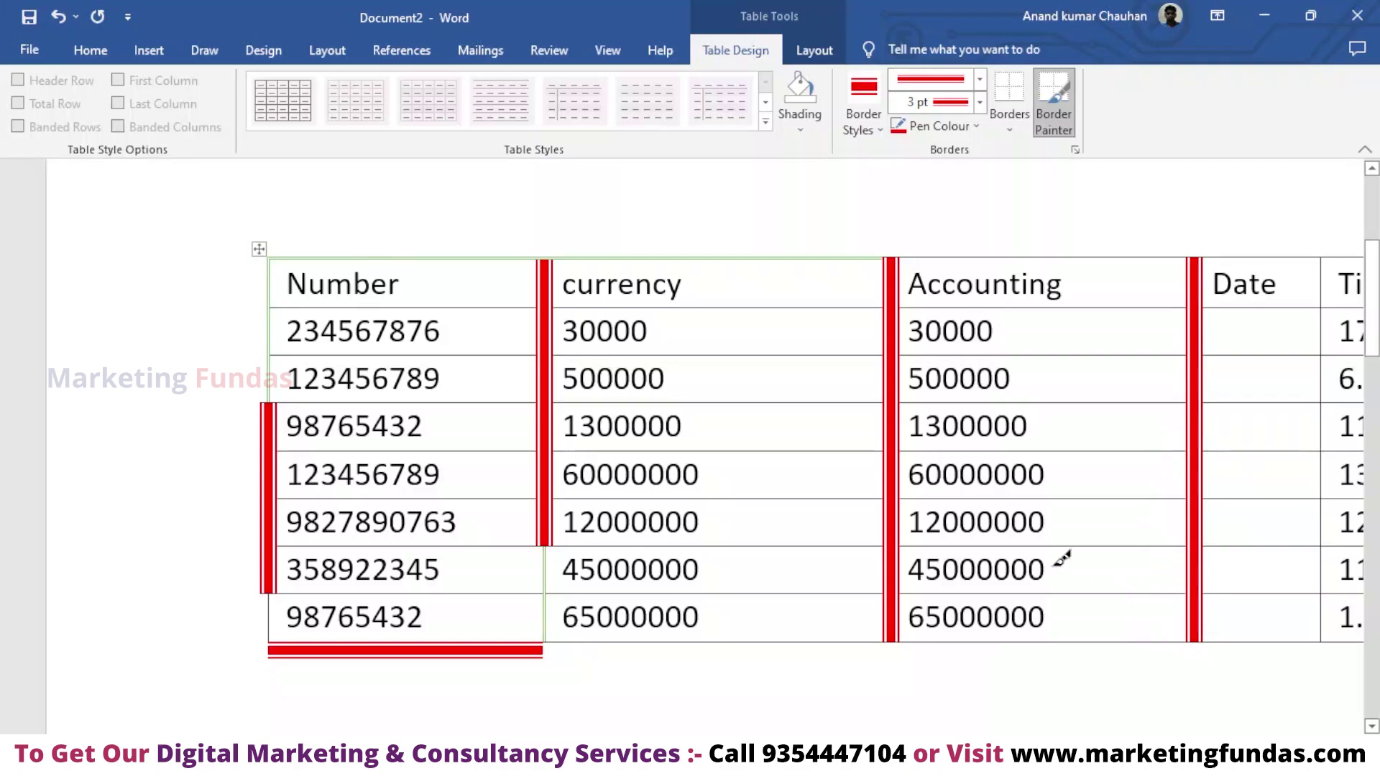
# - Choose the thick-thin line style and paint a thick red double border along the currency header cell's top
pyautogui.click(875, 133)
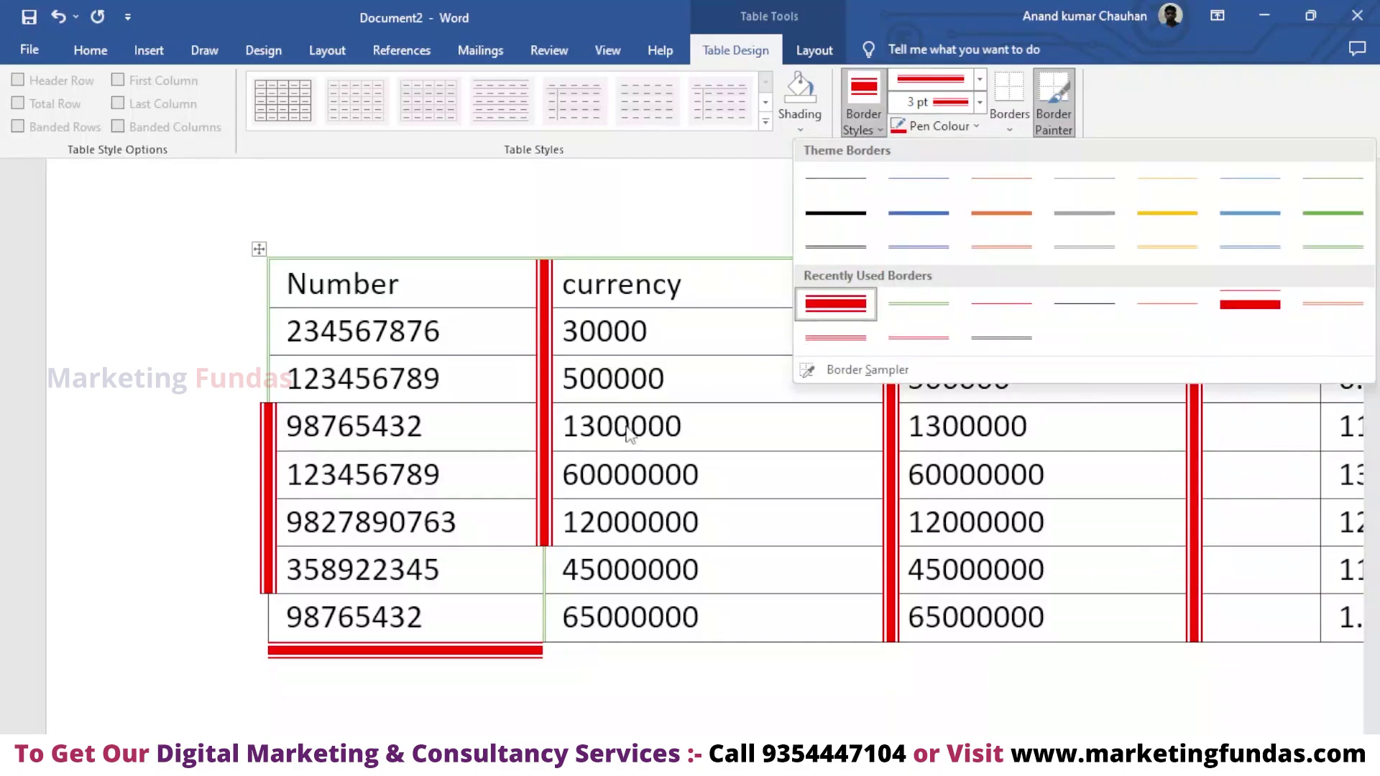
pyautogui.click(746, 425)
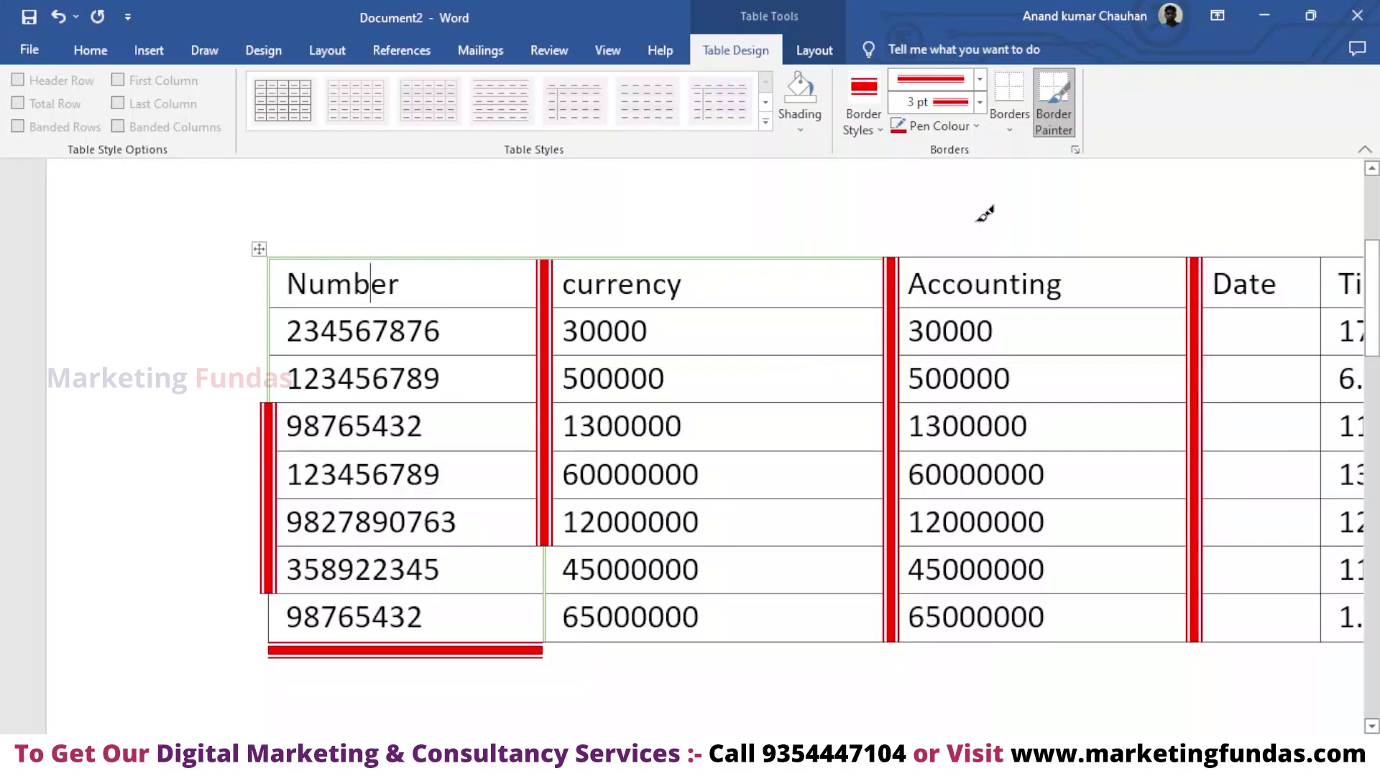
pyautogui.press('Escape')
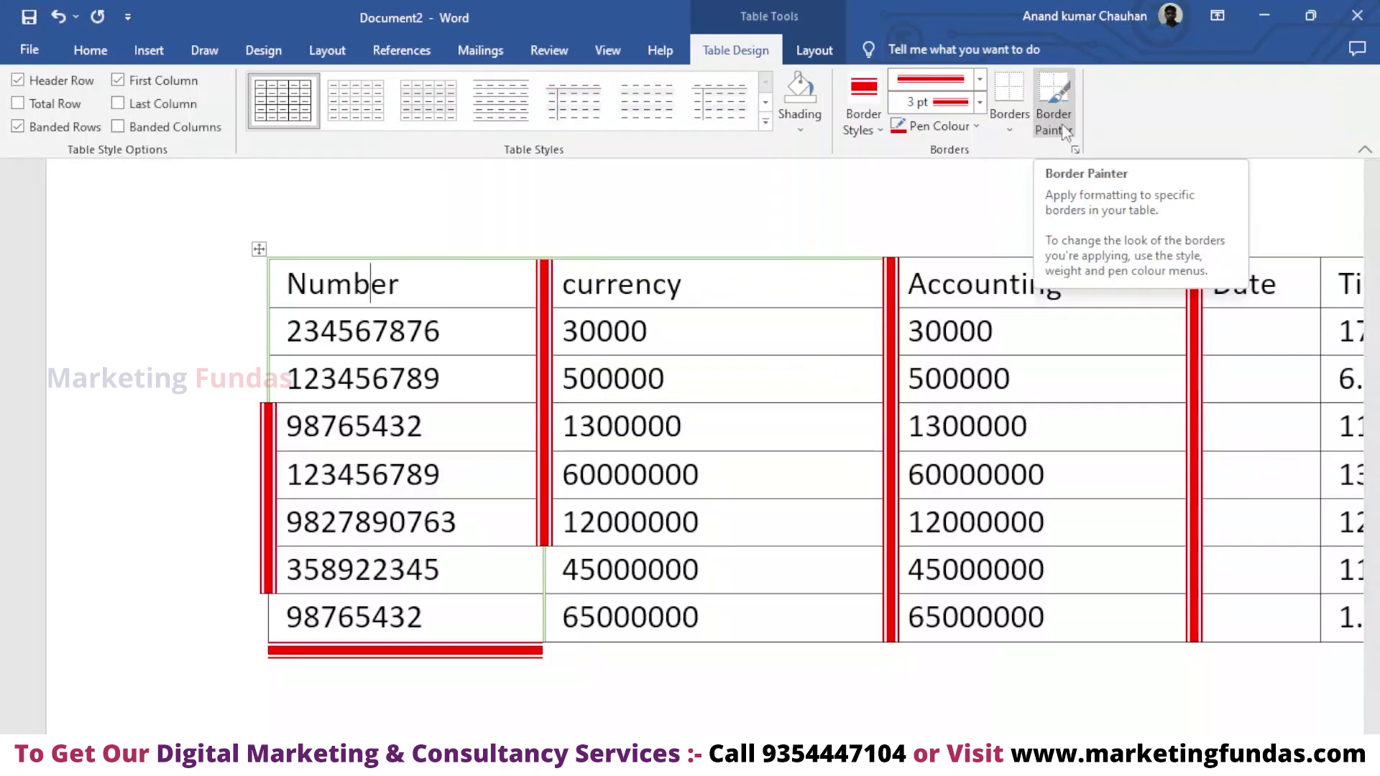
pyautogui.click(880, 131)
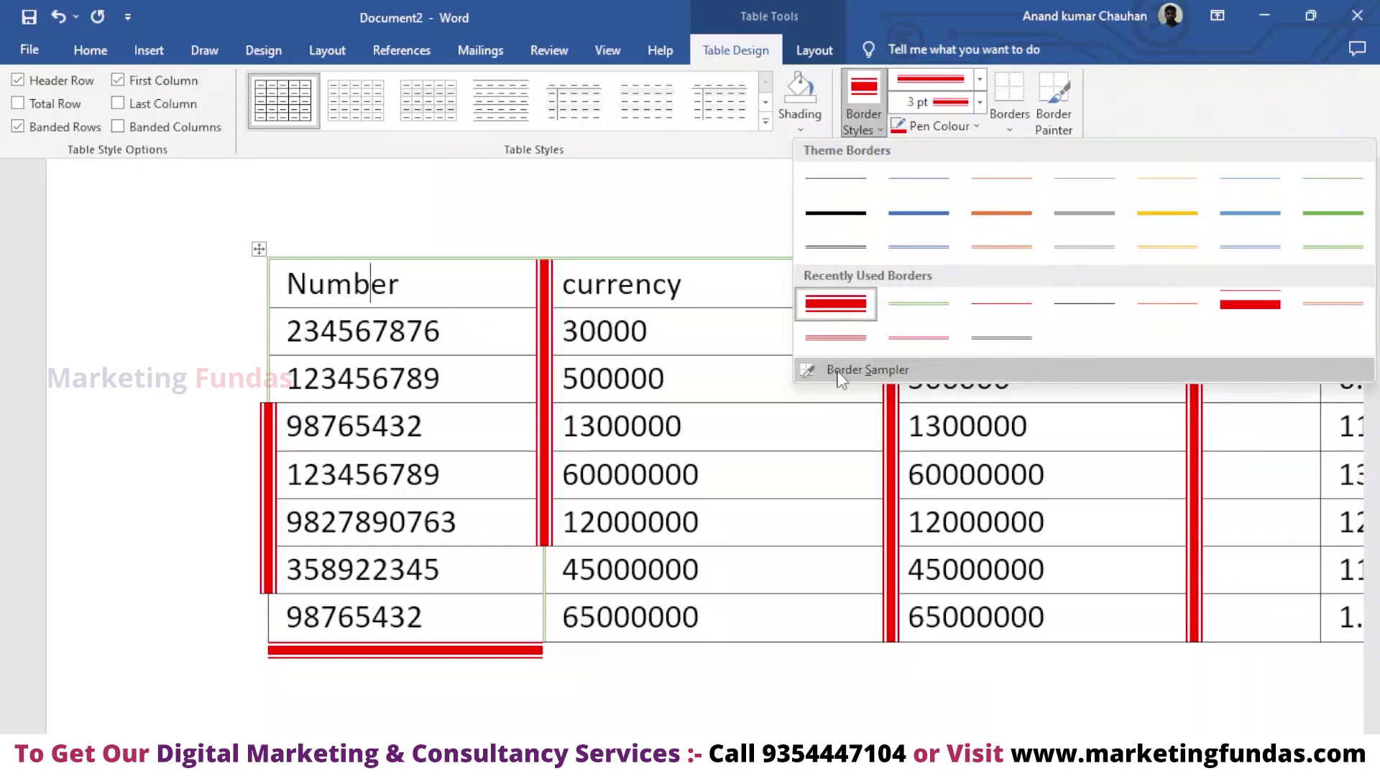
pyautogui.click(739, 214)
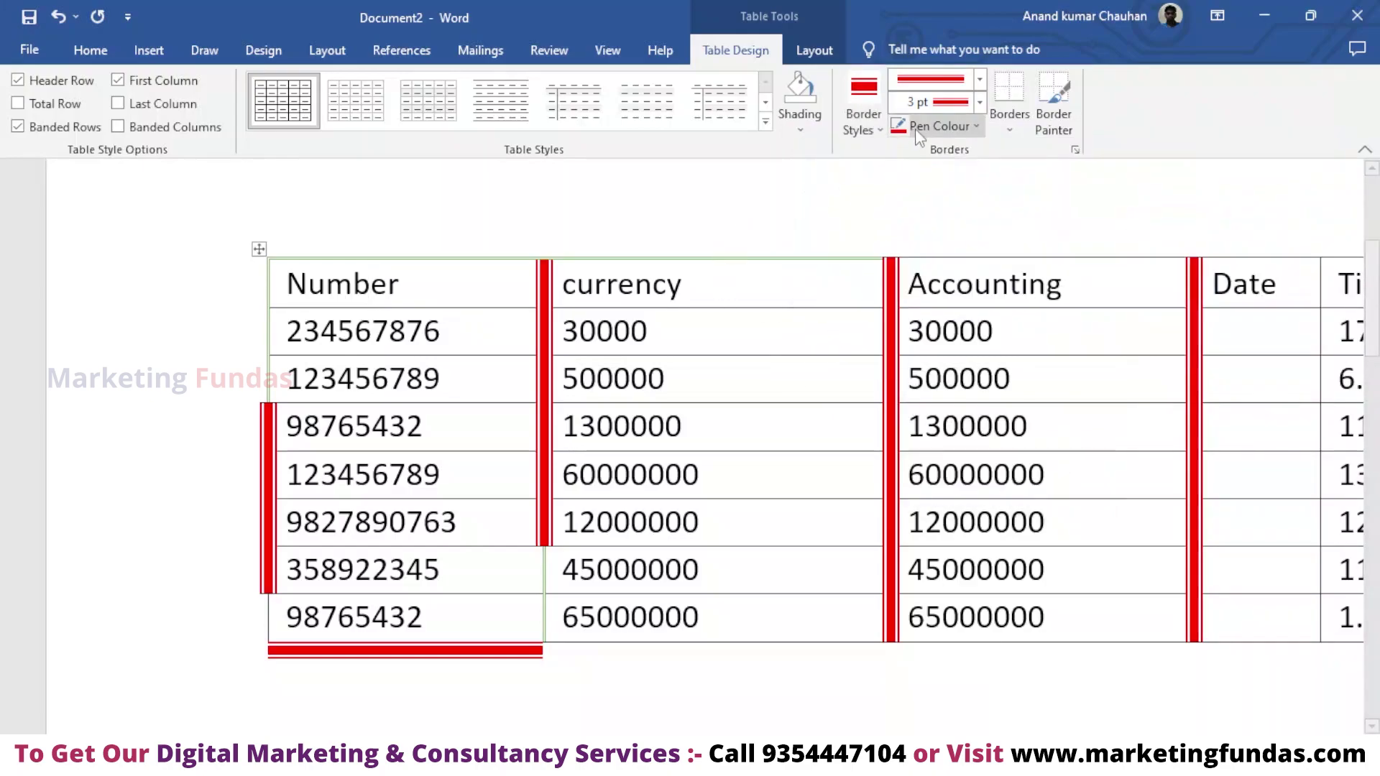
pyautogui.click(979, 80)
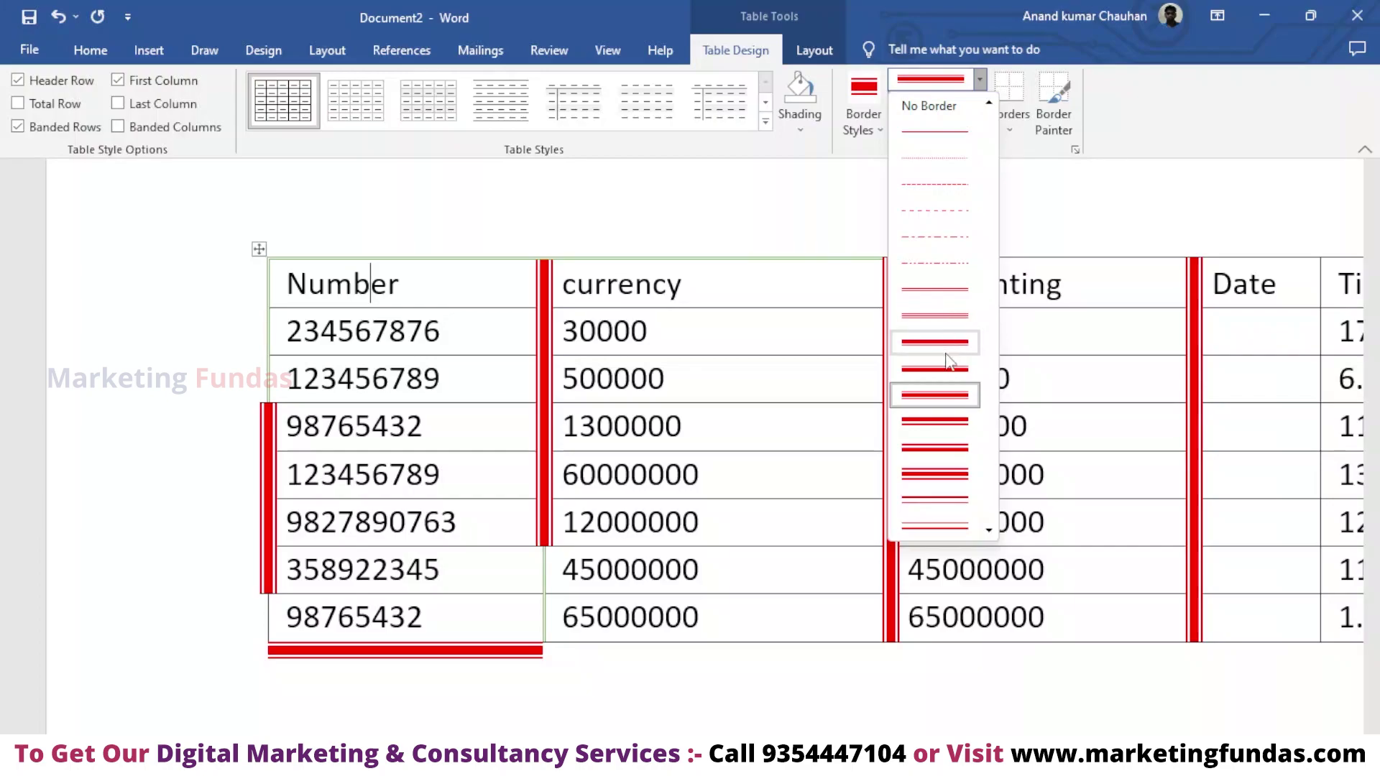
pyautogui.click(946, 423)
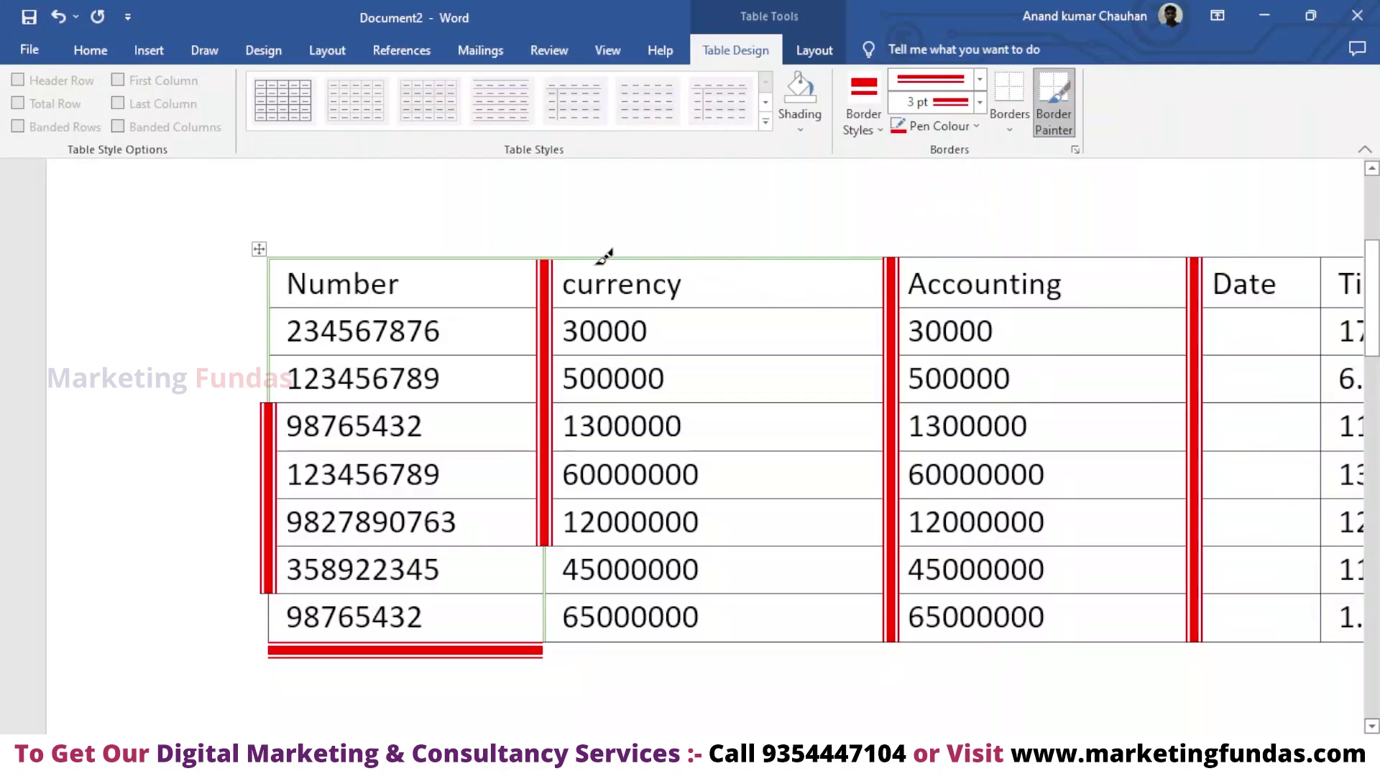
pyautogui.moveTo(581, 252); pyautogui.dragTo(734, 261)
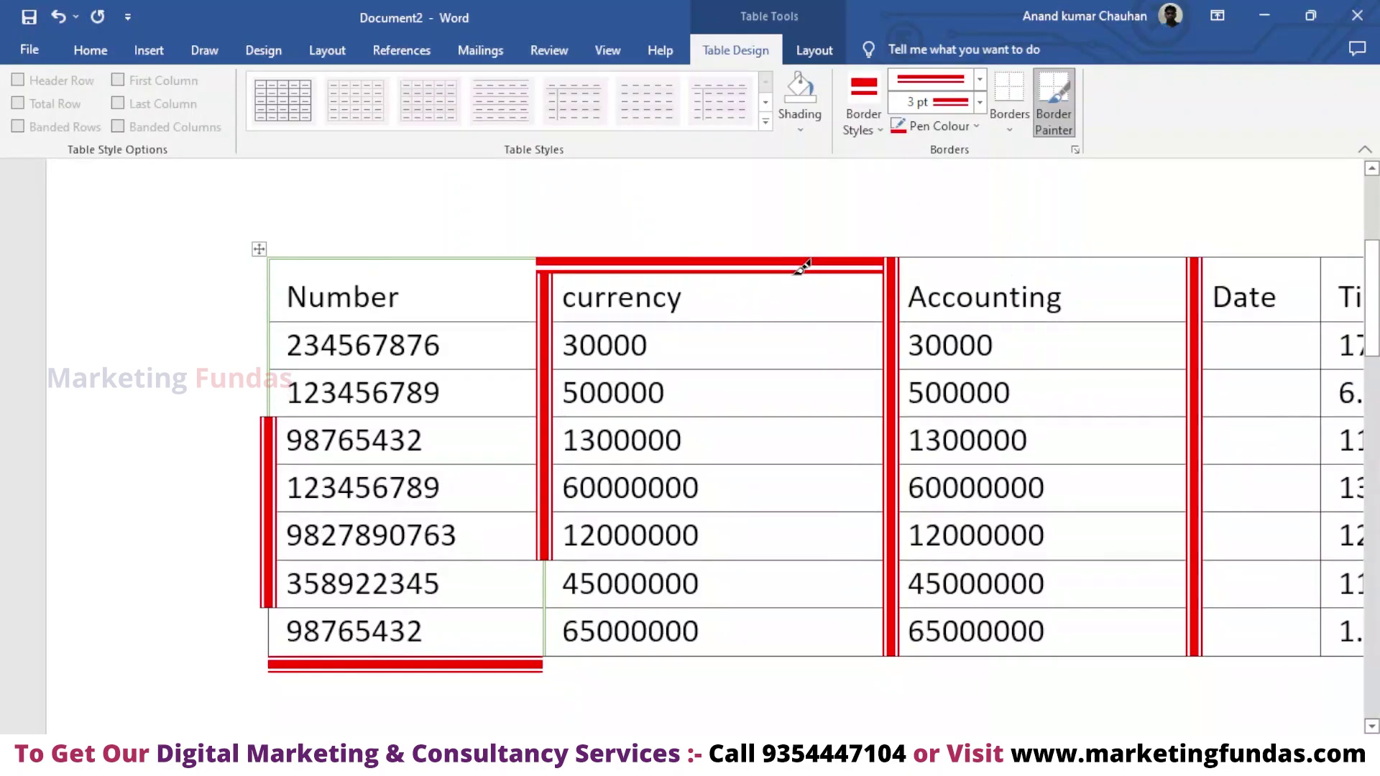
# - Switch the pen colour to Standard blue and paint a 3 pt double border between 500000 and 1300000
pyautogui.click(976, 128)
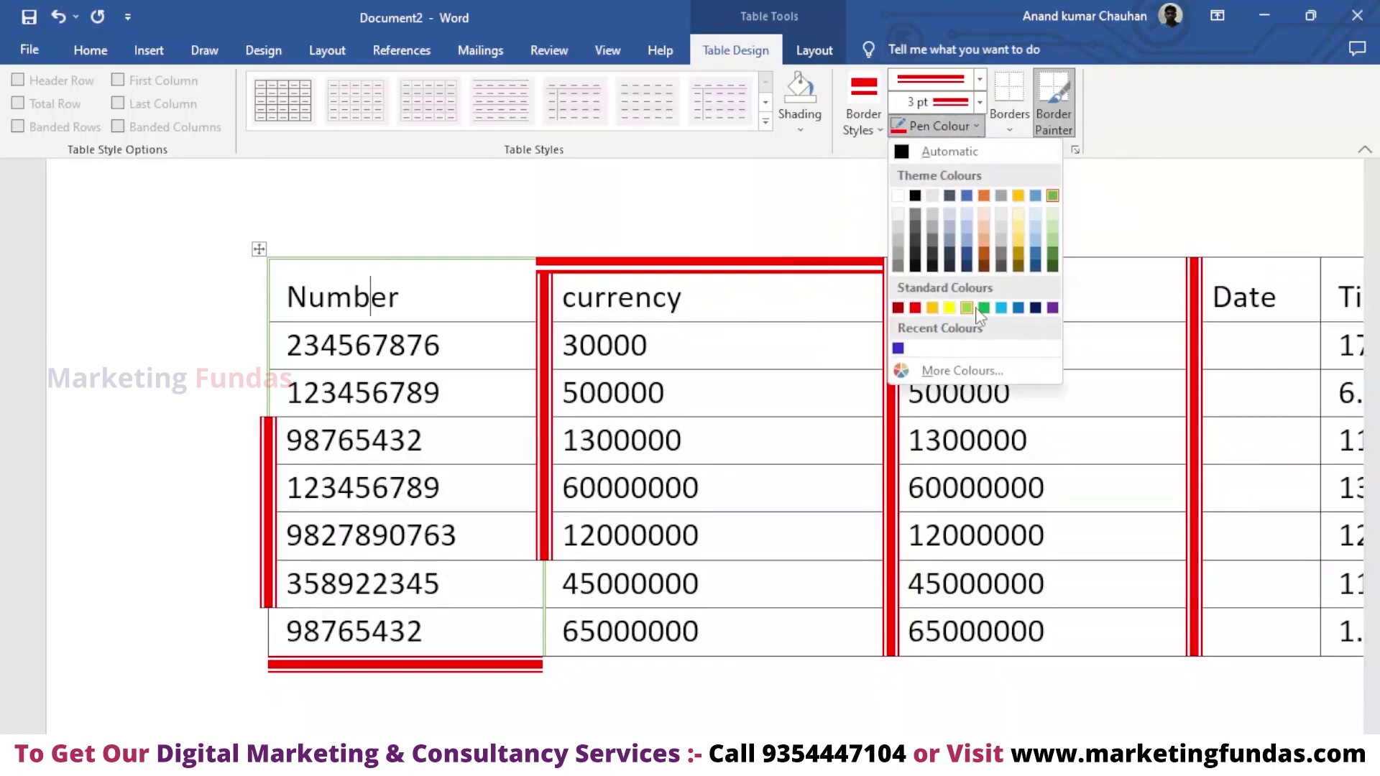
pyautogui.click(1018, 307)
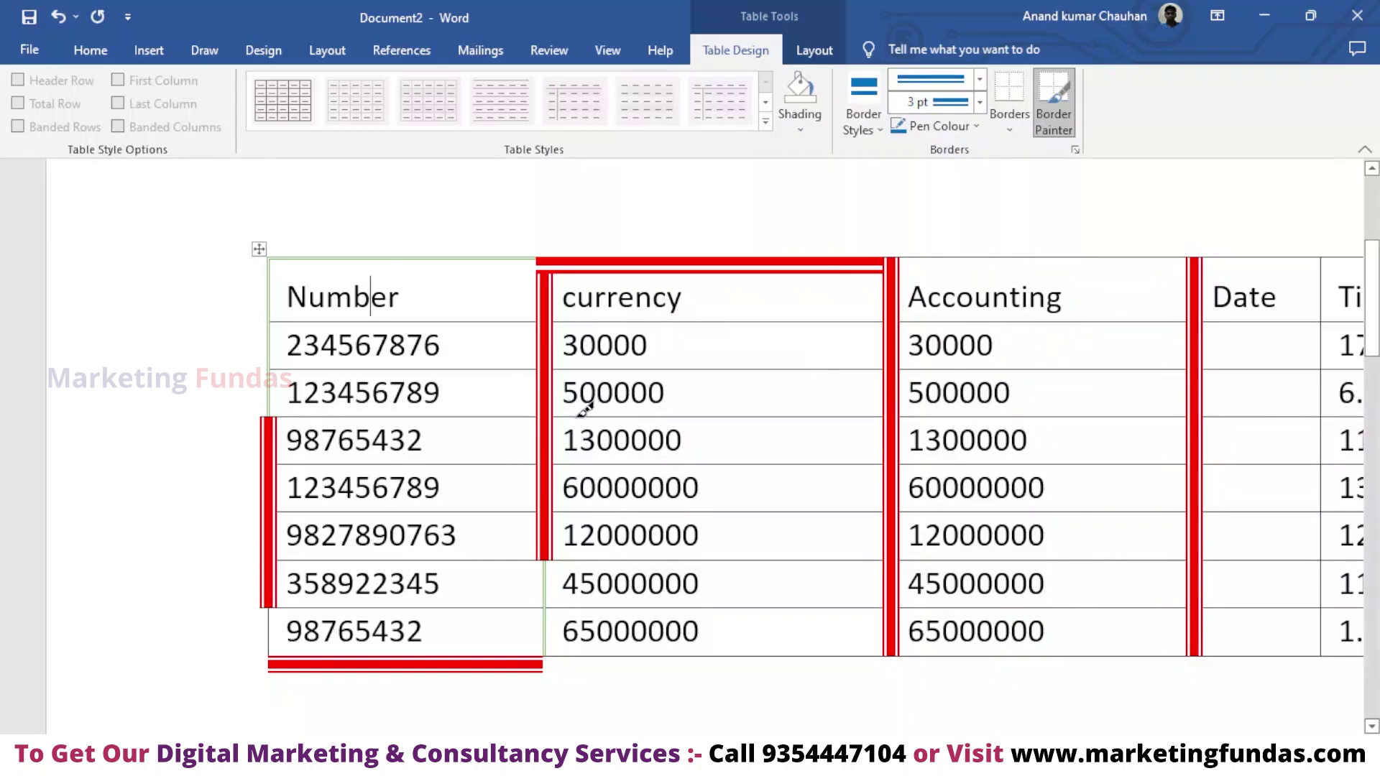
pyautogui.click(748, 417)
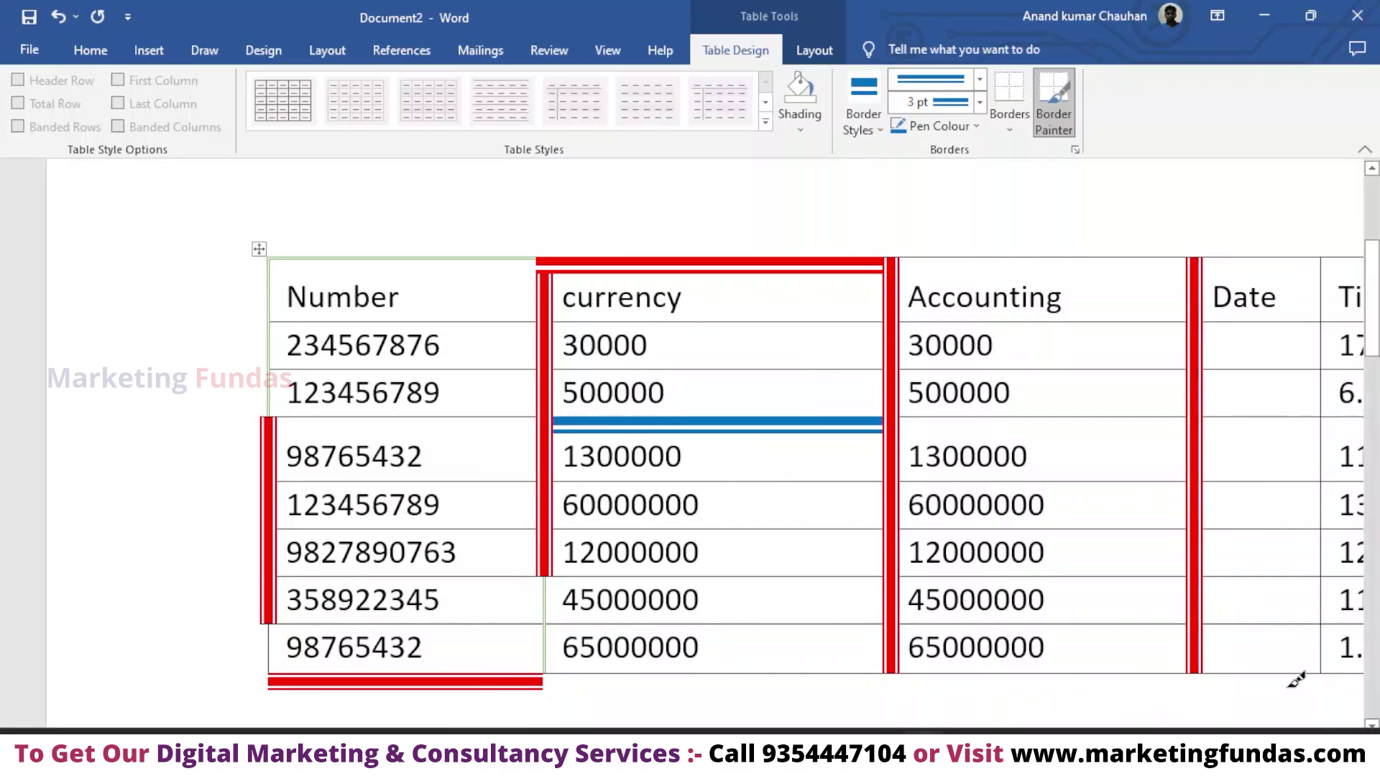
pyautogui.keyDown('ctrl'); pyautogui.scroll(5, 1095, 601); pyautogui.keyUp('ctrl')
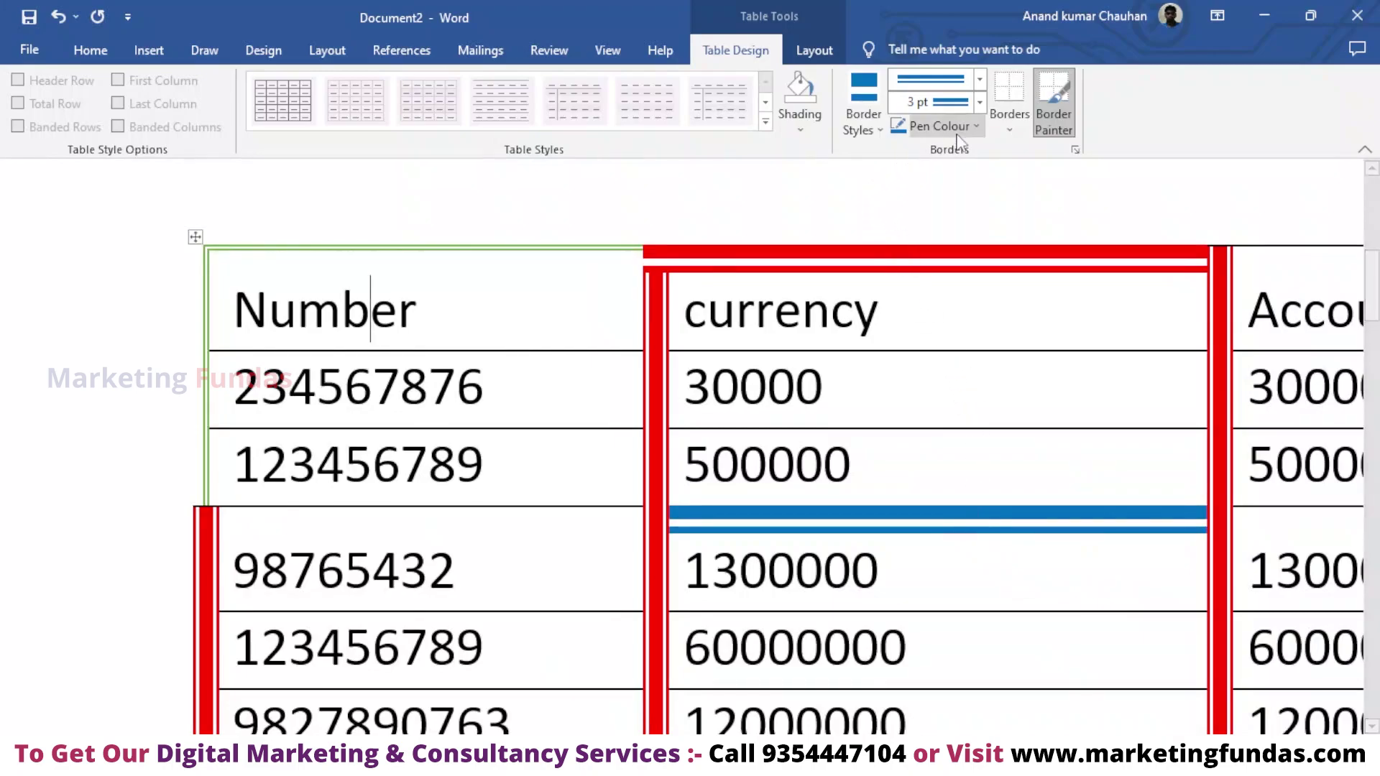
# - Apply a blue dash-dot line to the borders under Number and under 234567876
pyautogui.click(979, 105)
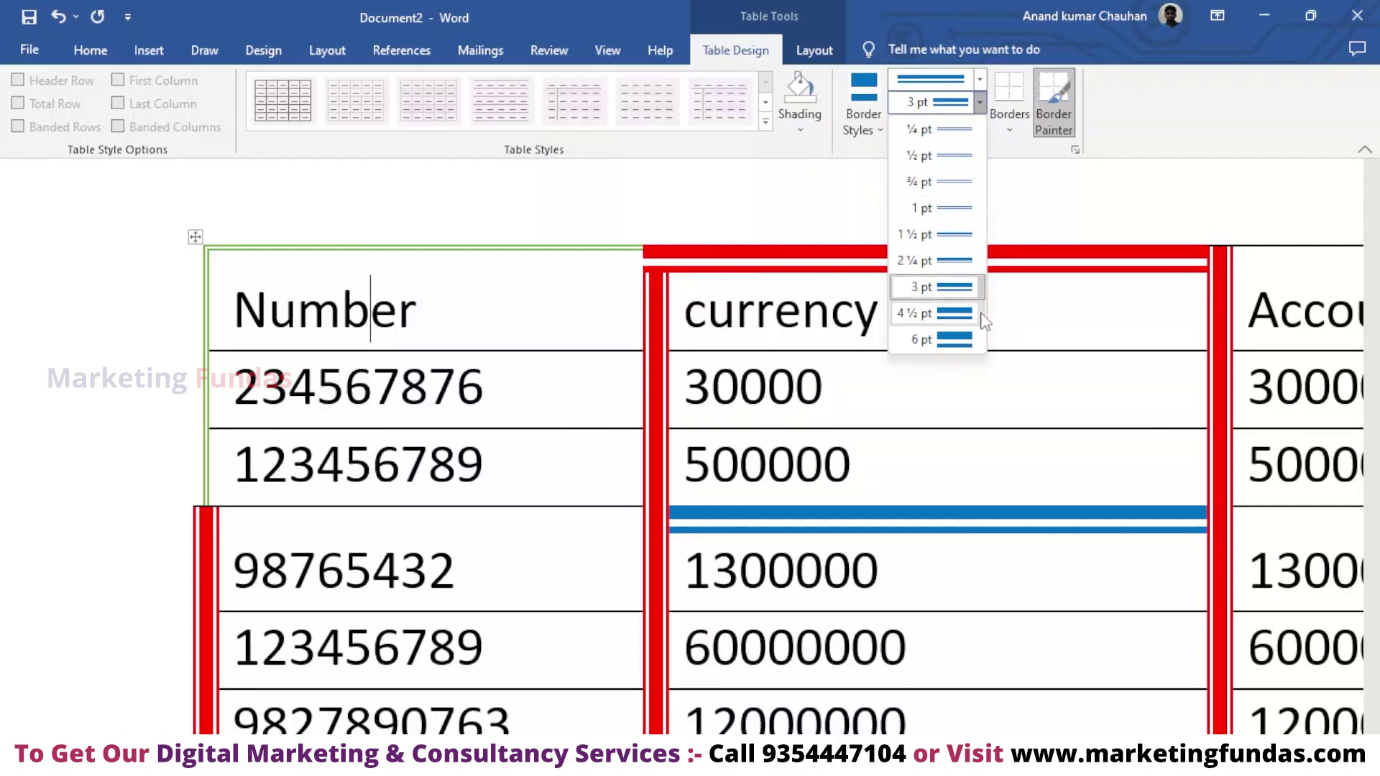
pyautogui.click(980, 105)
pyautogui.click(980, 79)
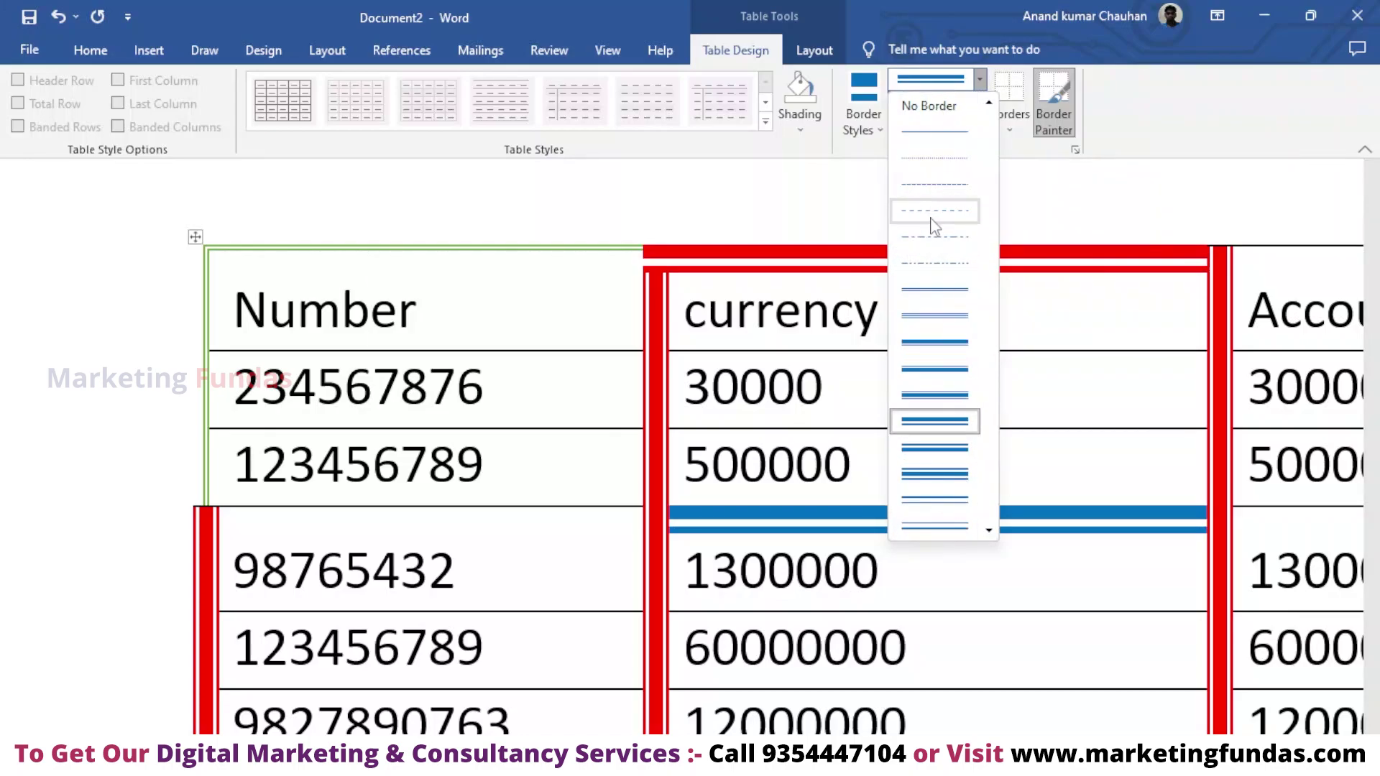
pyautogui.click(934, 235)
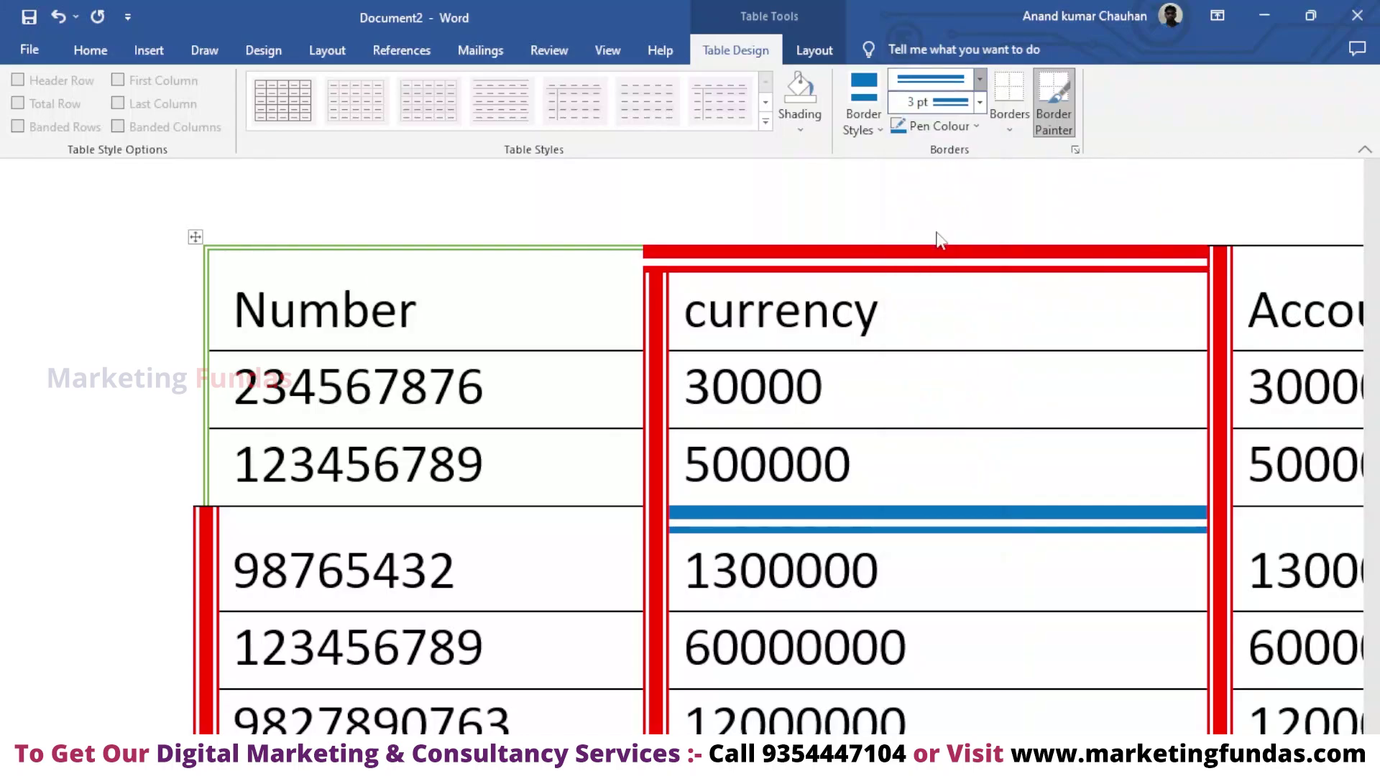
pyautogui.click(374, 351)
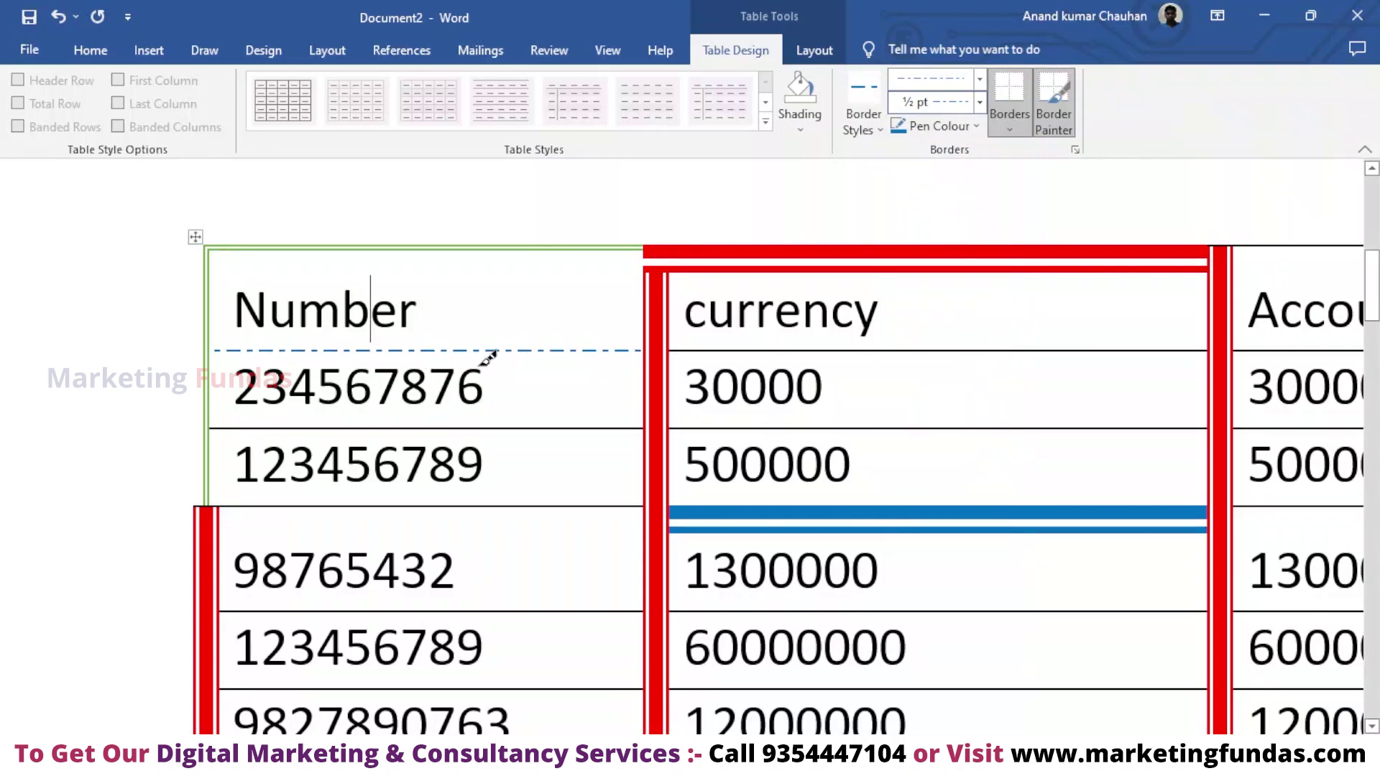
pyautogui.scroll(5, 483, 354)
pyautogui.scroll(-4, 485, 361)
pyautogui.scroll(-1, 486, 360)
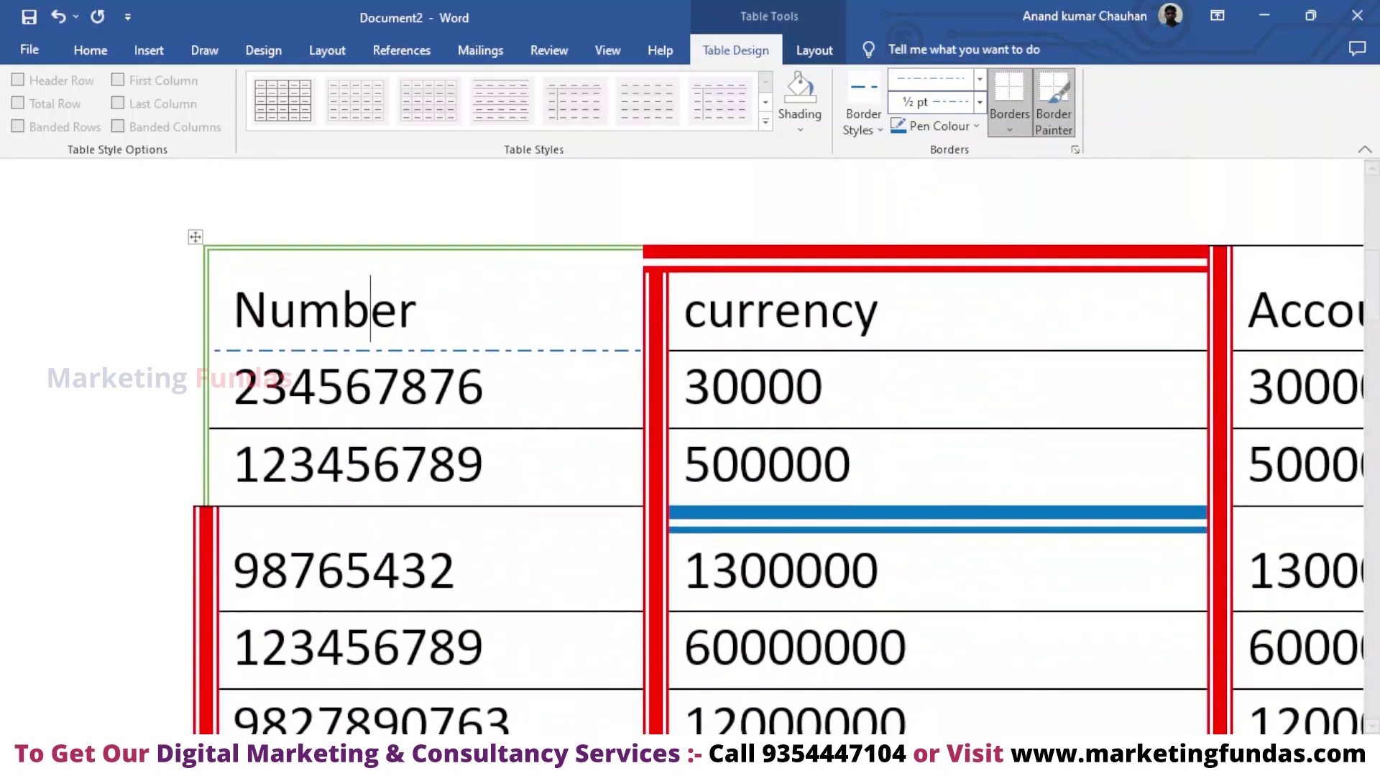
pyautogui.keyDown('ctrl'); pyautogui.scroll(2, 1056, 644); pyautogui.keyUp('ctrl')
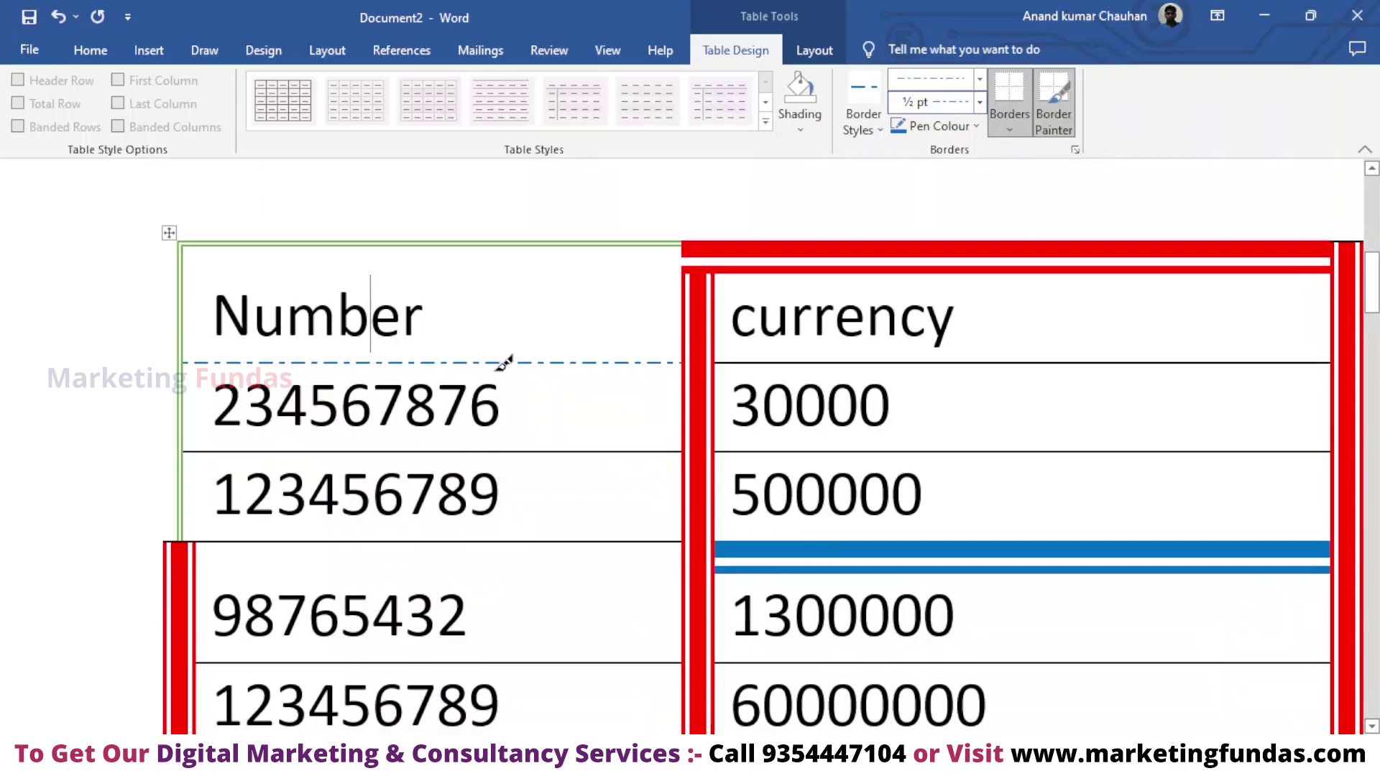
pyautogui.moveTo(256, 450); pyautogui.dragTo(408, 468)
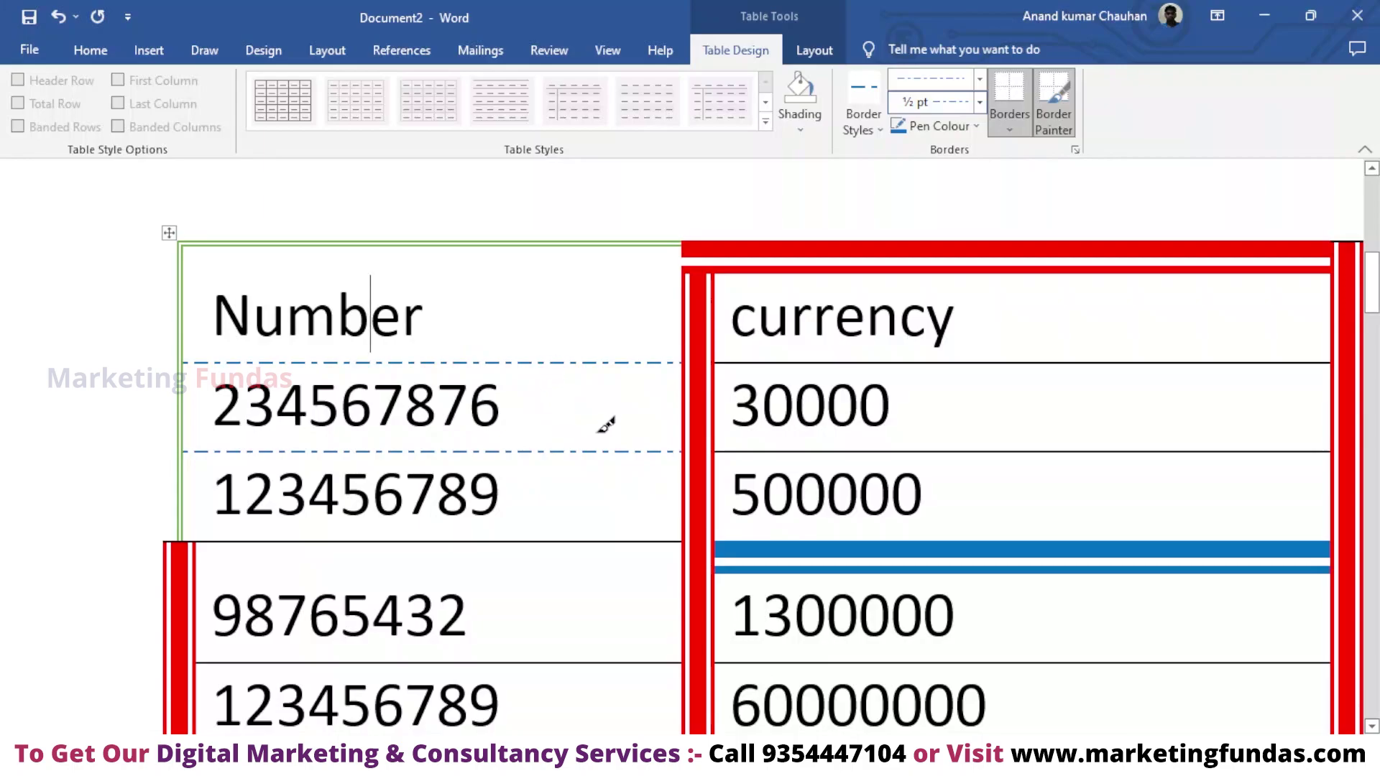
# - Switch back to the blue double-line style and set the pen weight to 1½ pt
pyautogui.click(1010, 129)
pyautogui.click(948, 107)
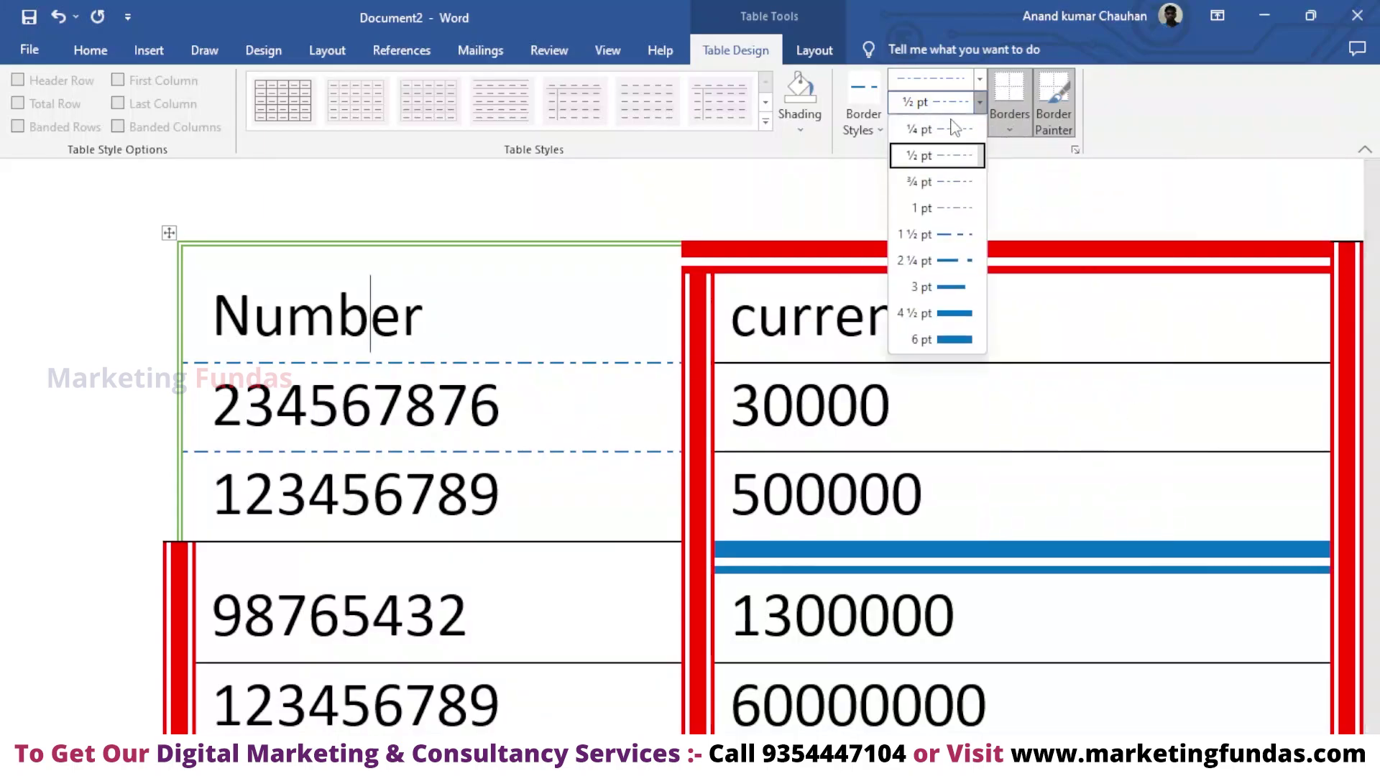
pyautogui.click(834, 228)
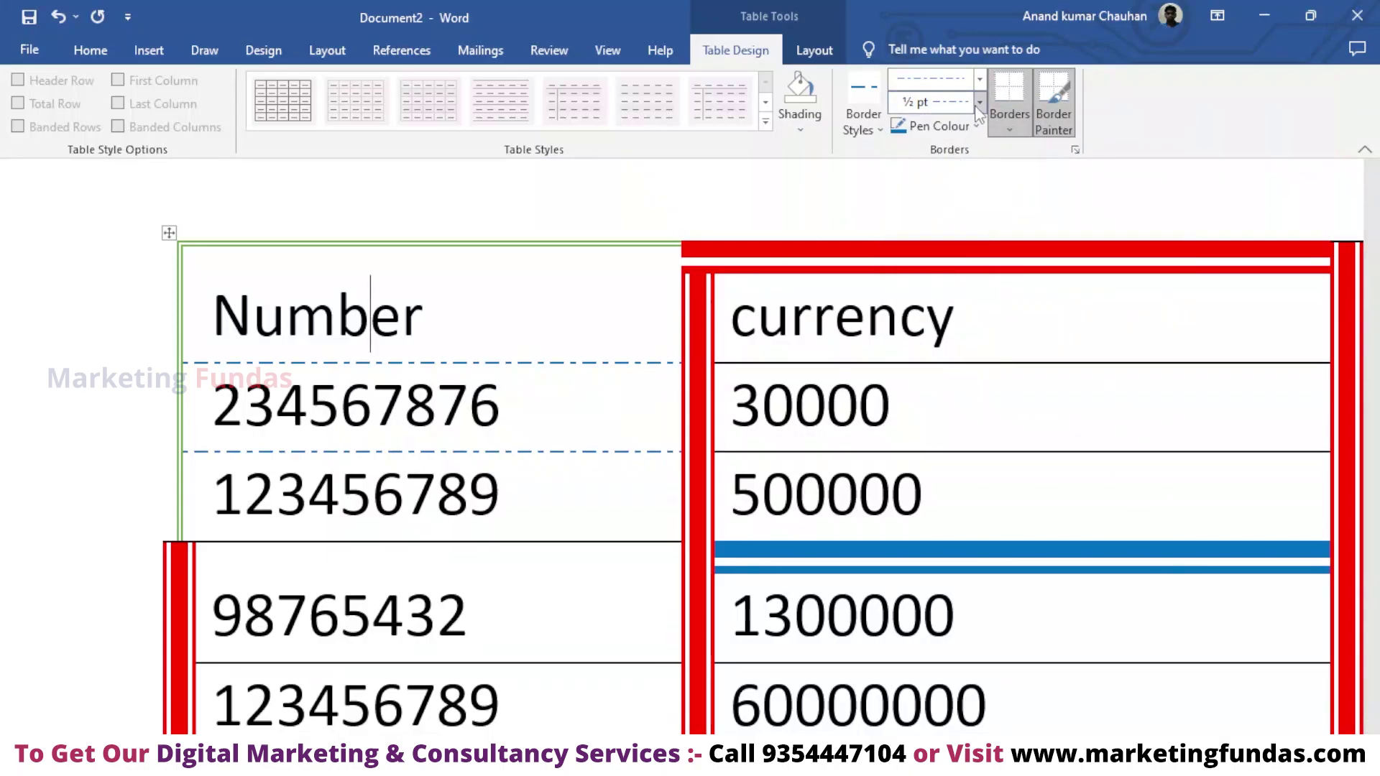
pyautogui.click(980, 79)
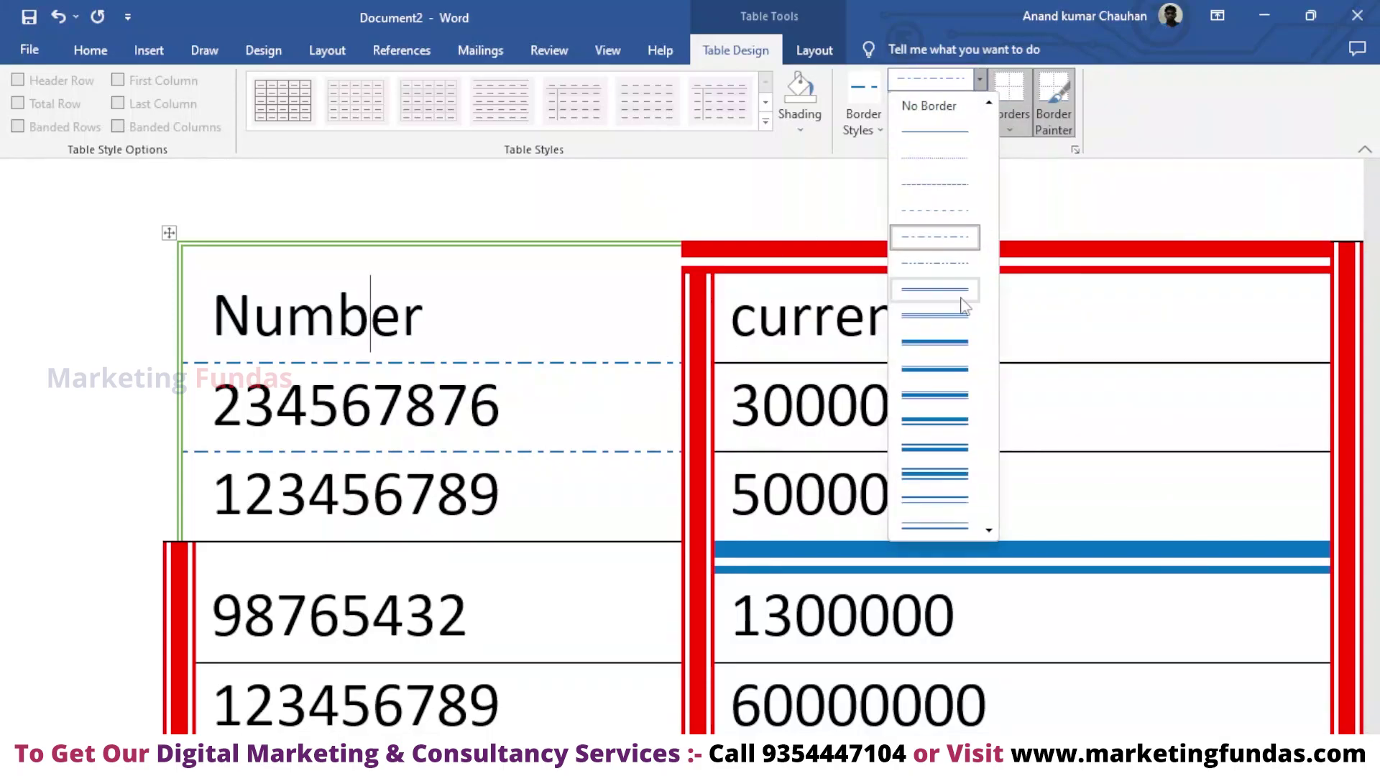
pyautogui.click(948, 343)
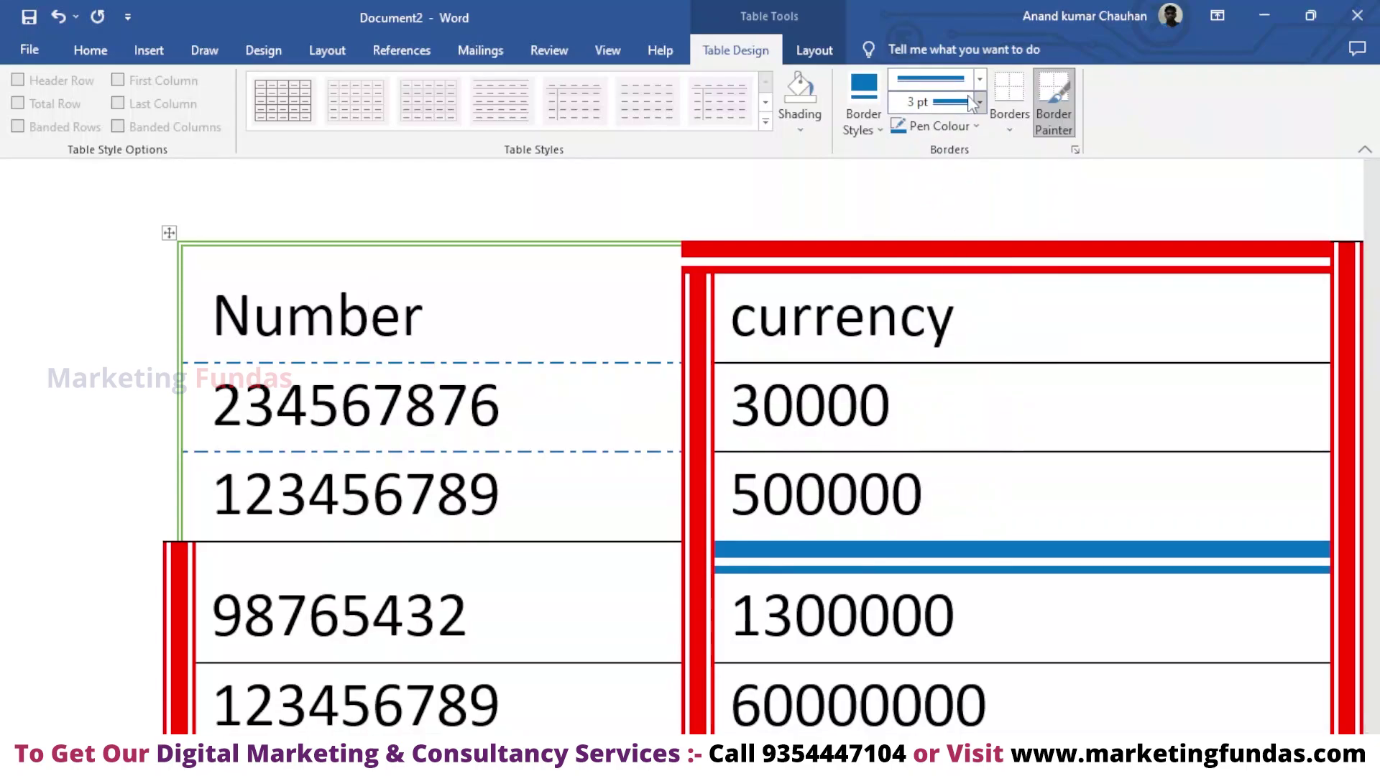
pyautogui.click(978, 104)
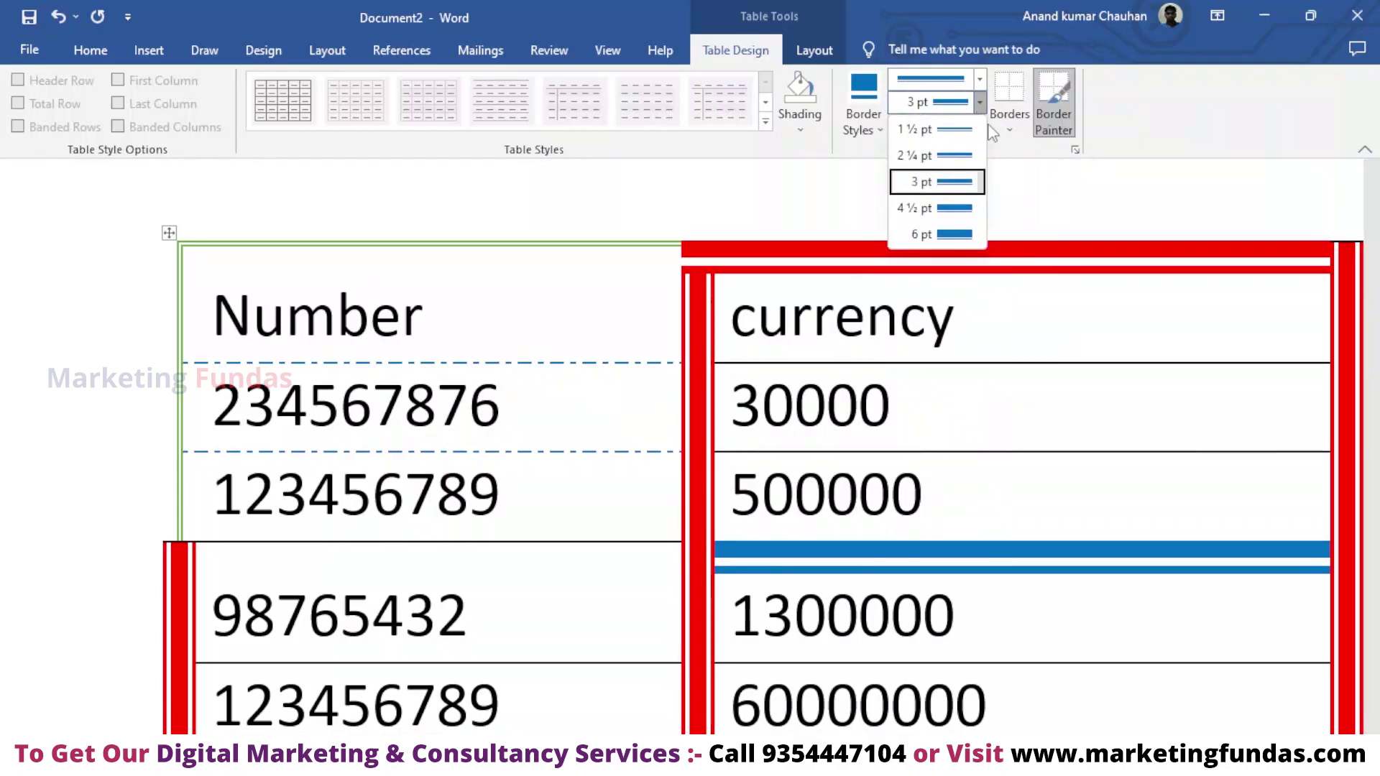
pyautogui.click(982, 103)
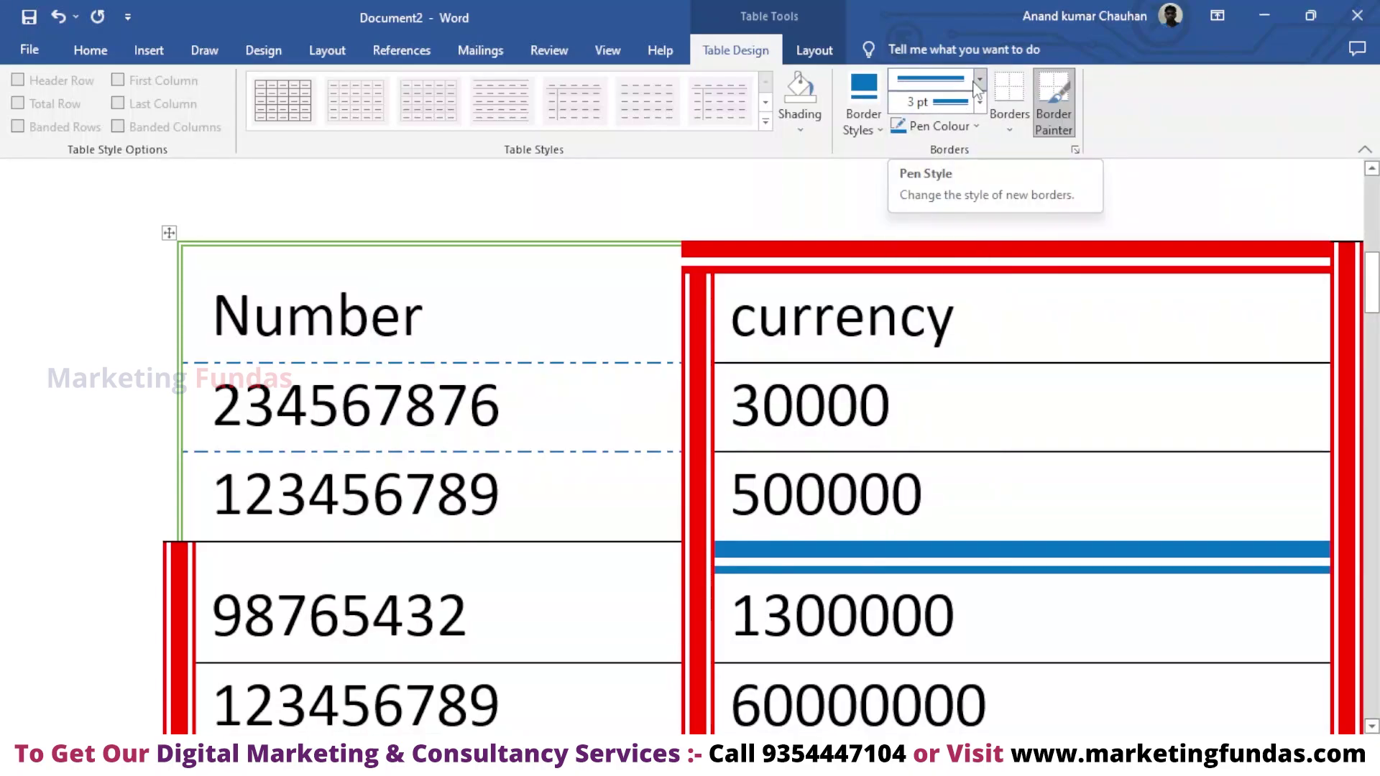
pyautogui.click(980, 103)
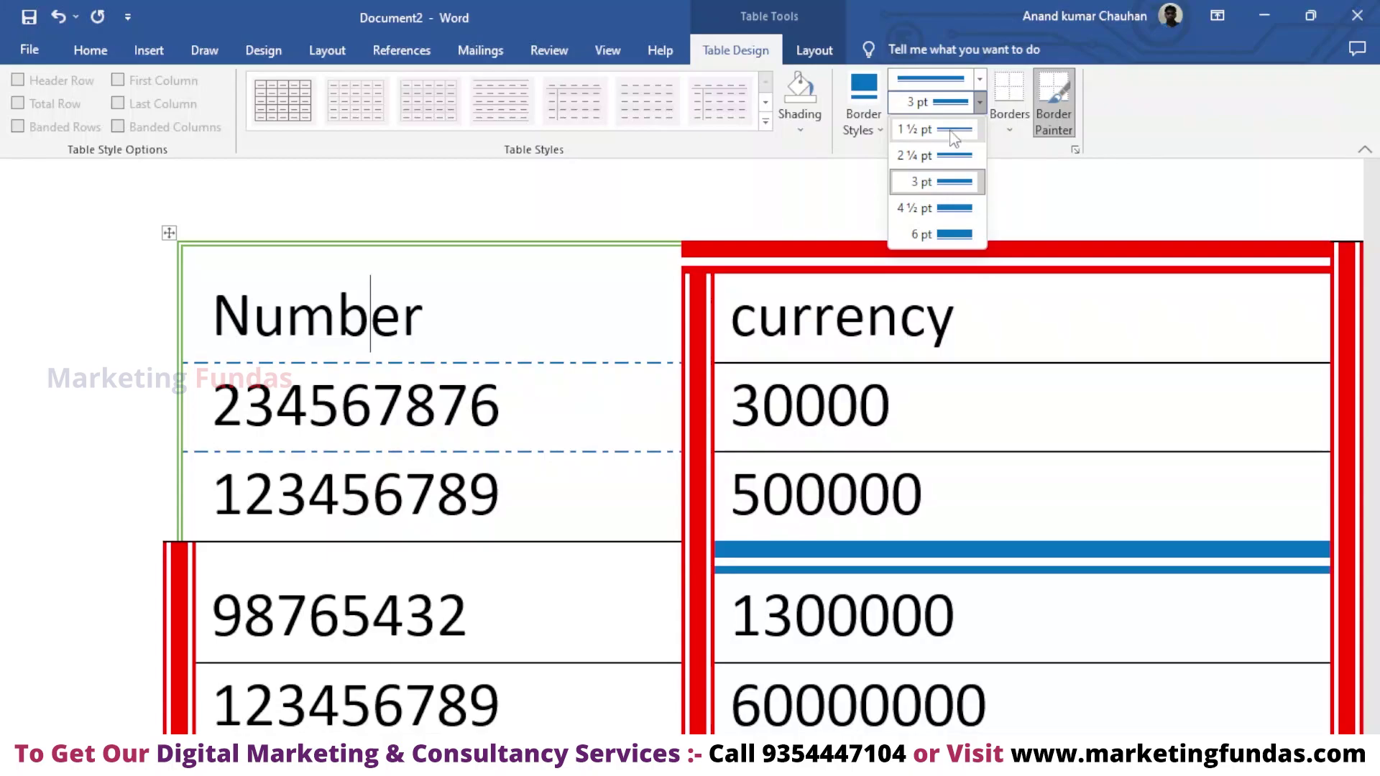
pyautogui.click(954, 131)
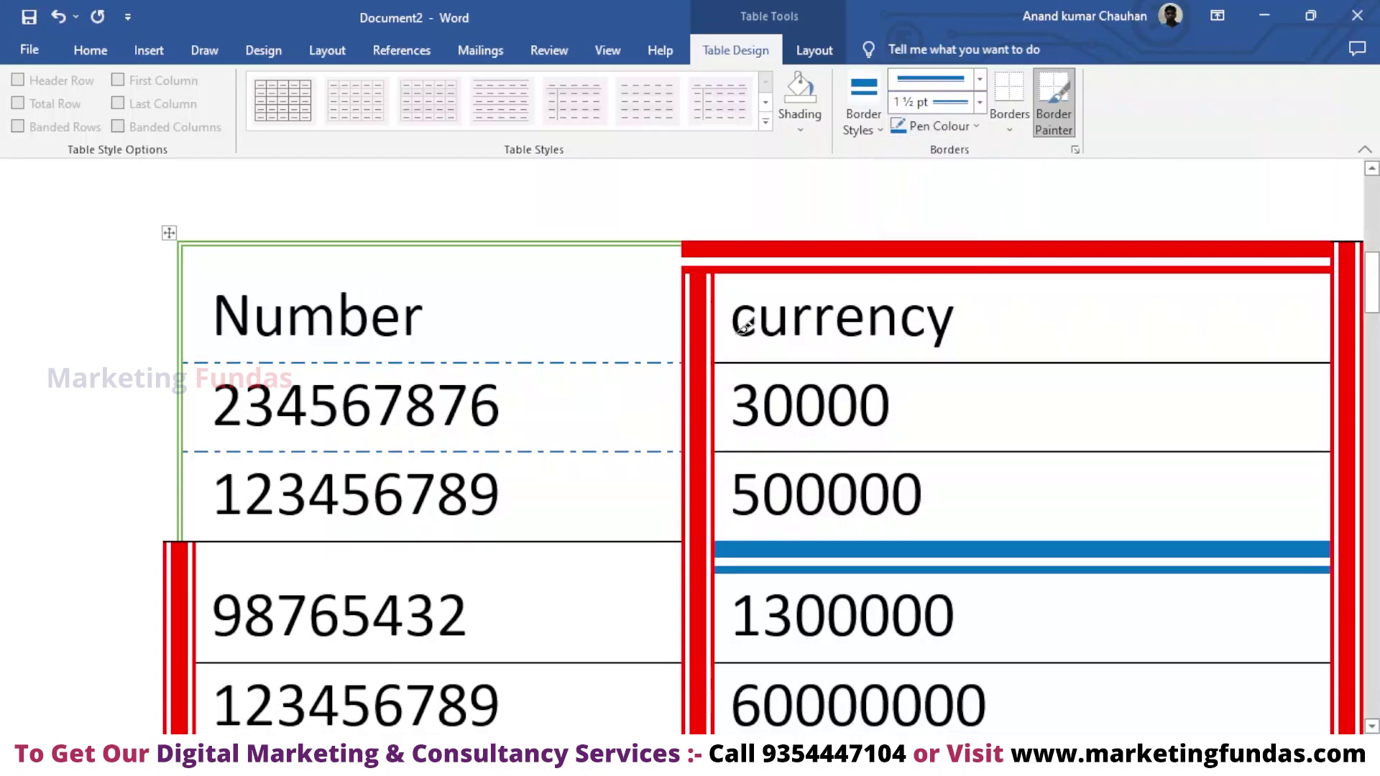
# - Paint a blue double border under 123456789, then choose a double-line style at ¼ pt weight
pyautogui.click(248, 537)
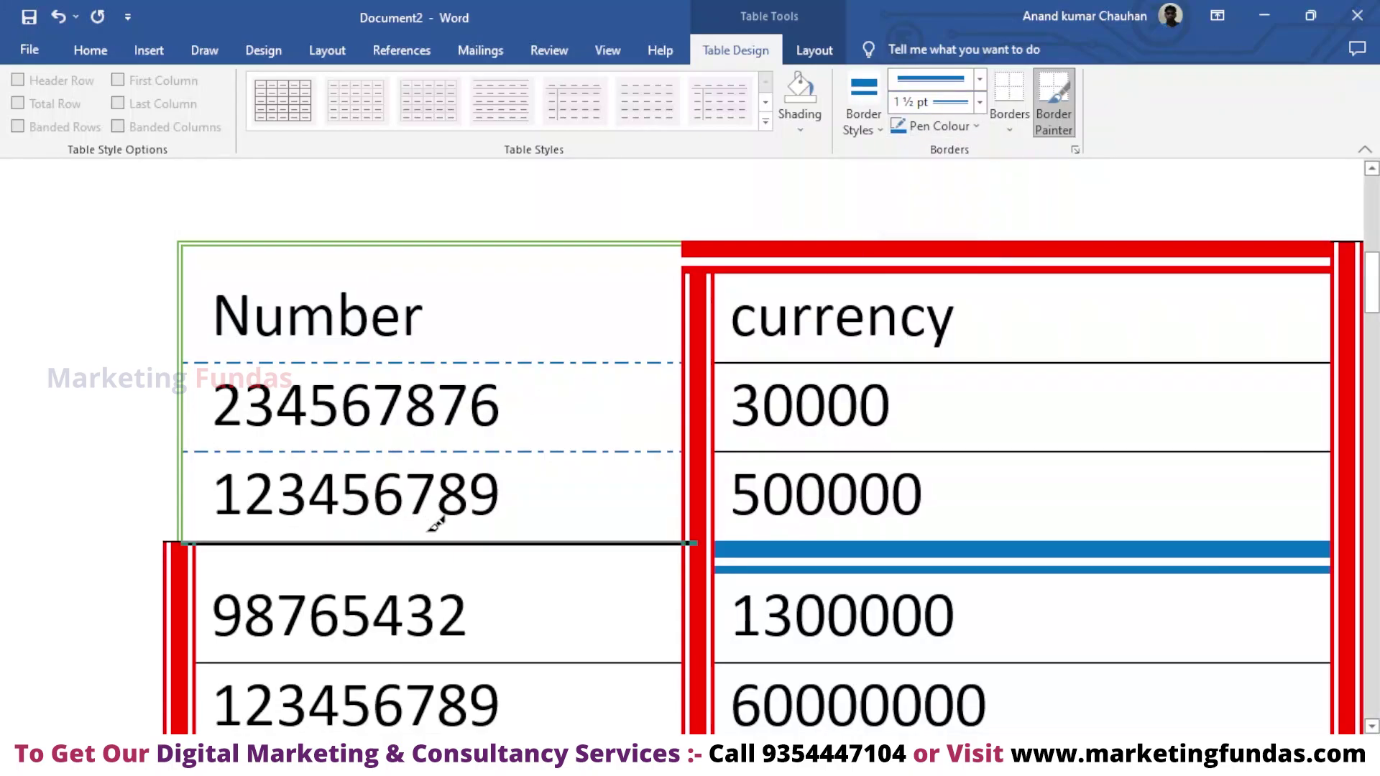
pyautogui.click(438, 543)
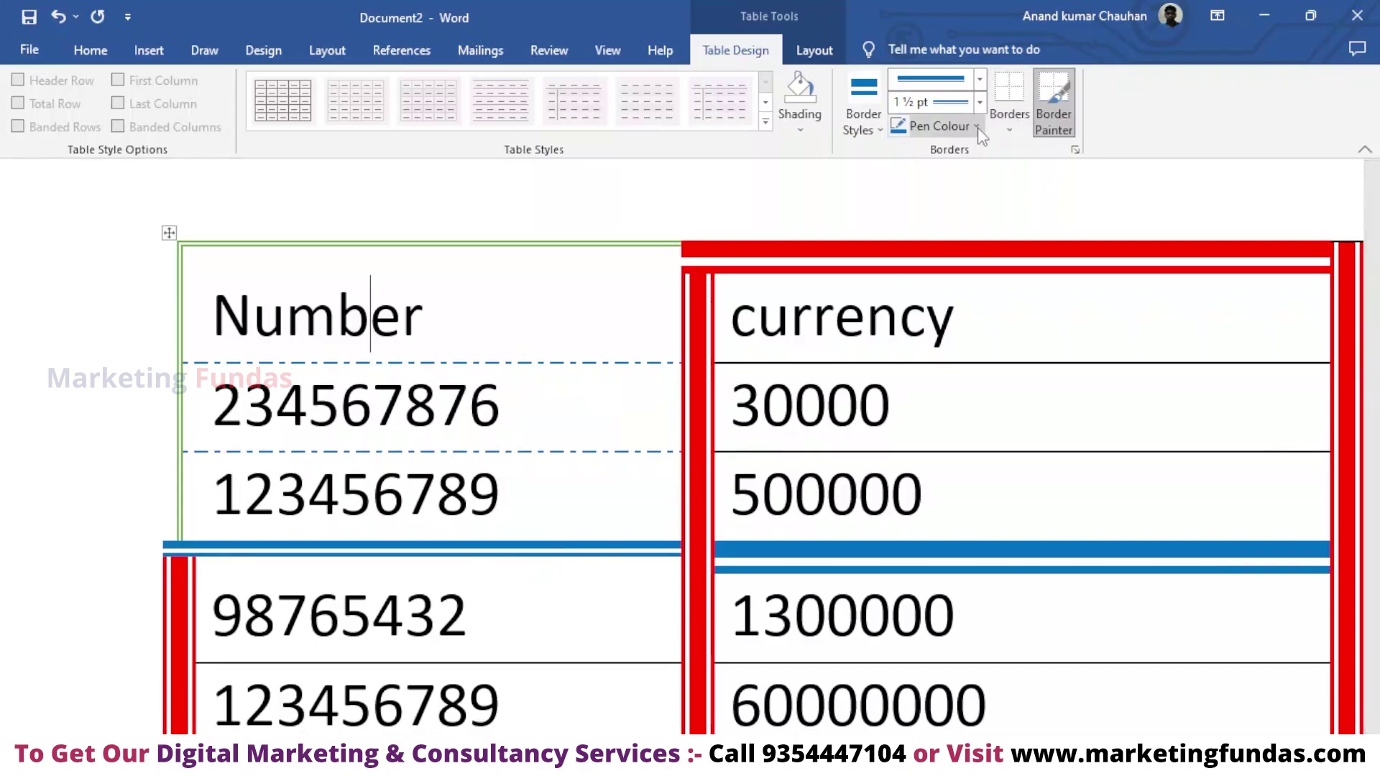
pyautogui.click(980, 103)
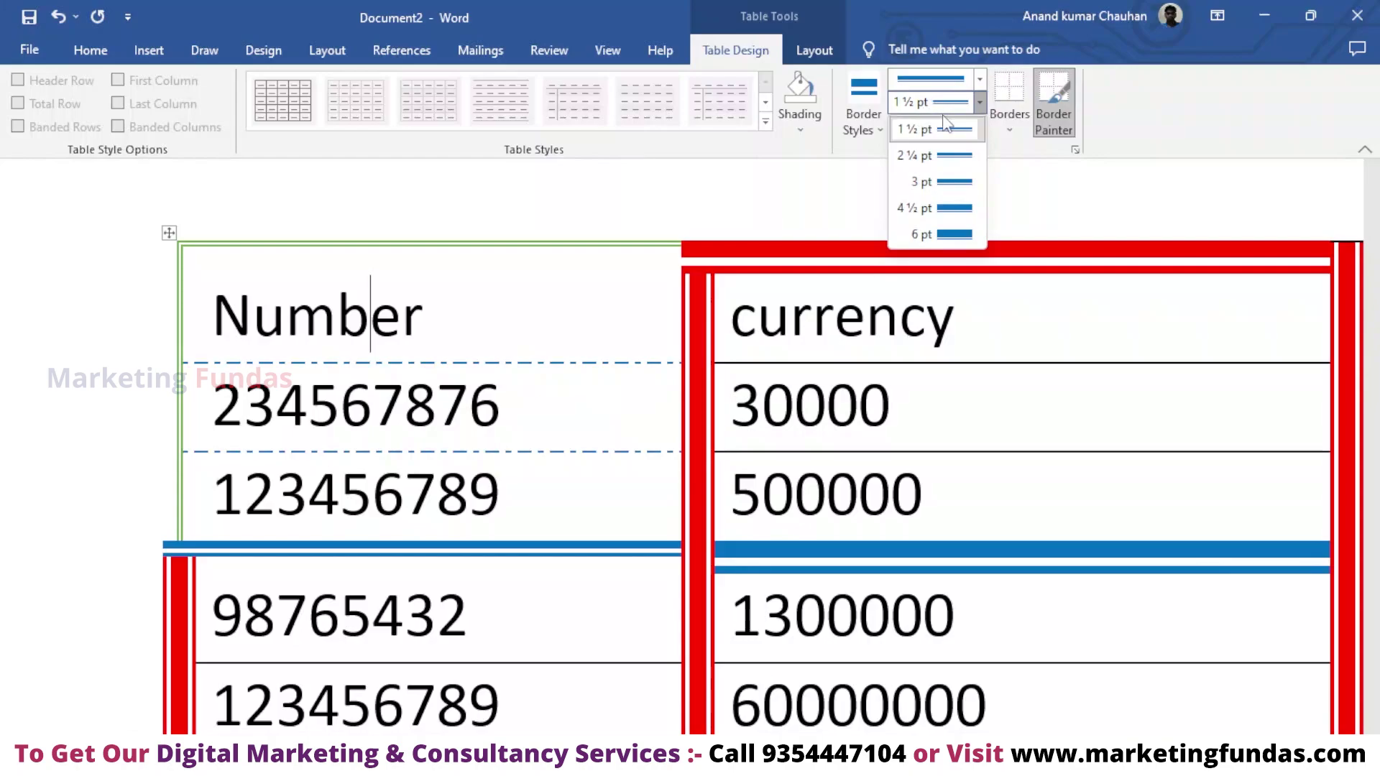
pyautogui.click(980, 131)
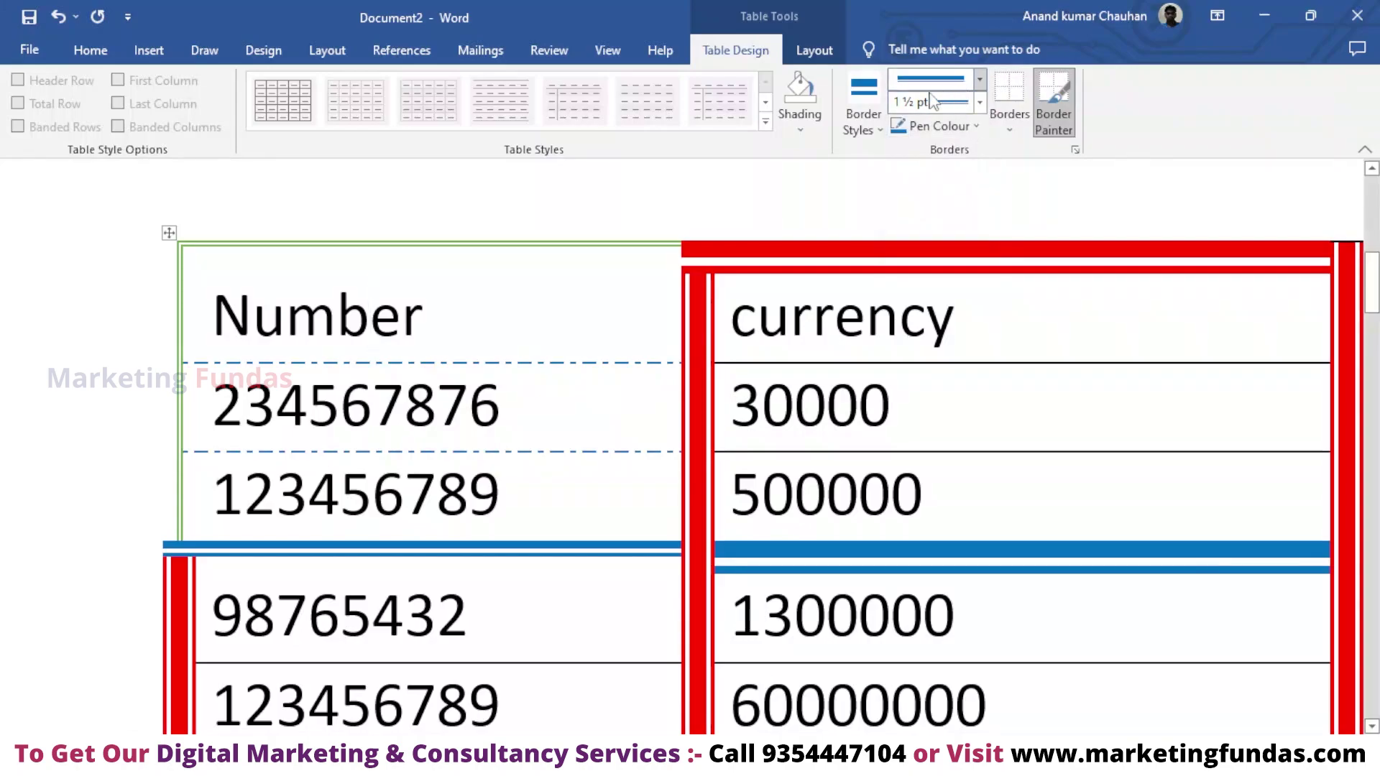
pyautogui.click(979, 79)
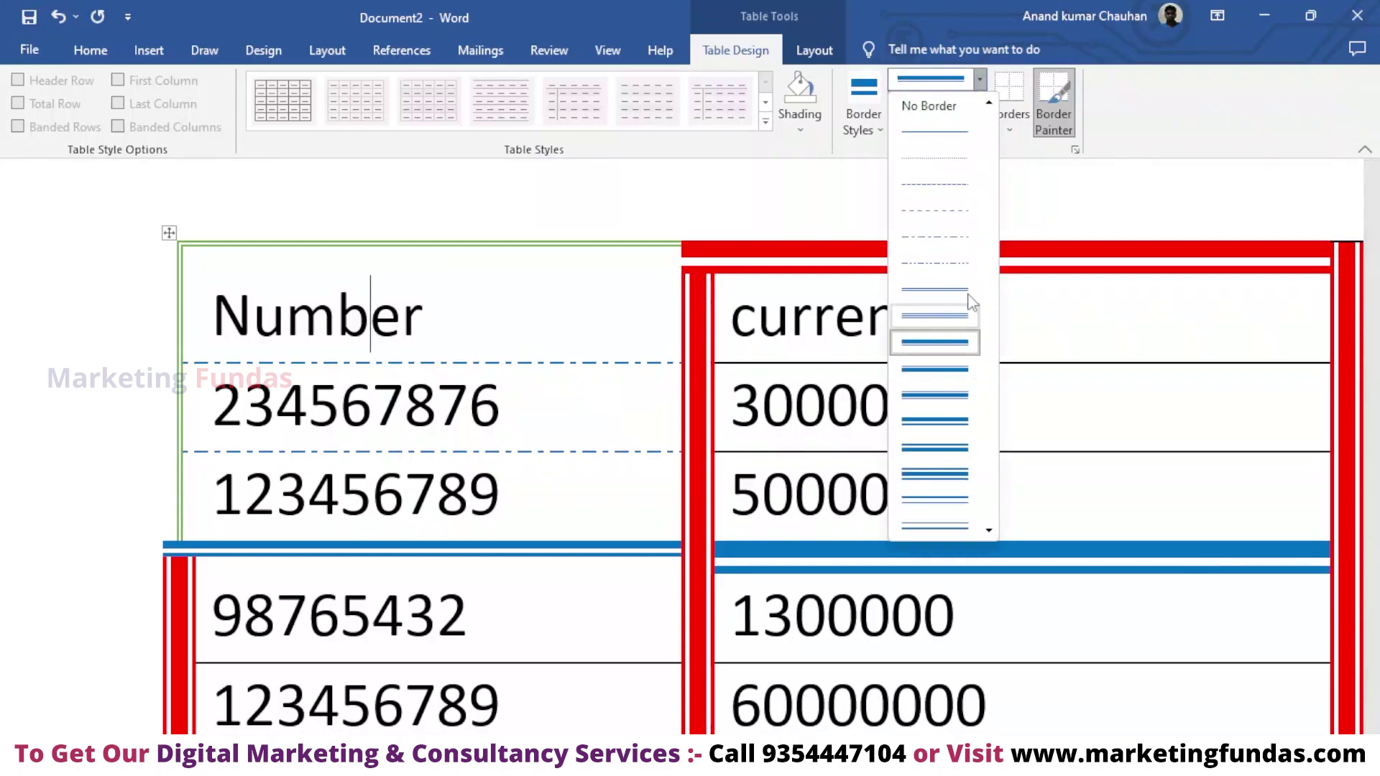
pyautogui.click(950, 288)
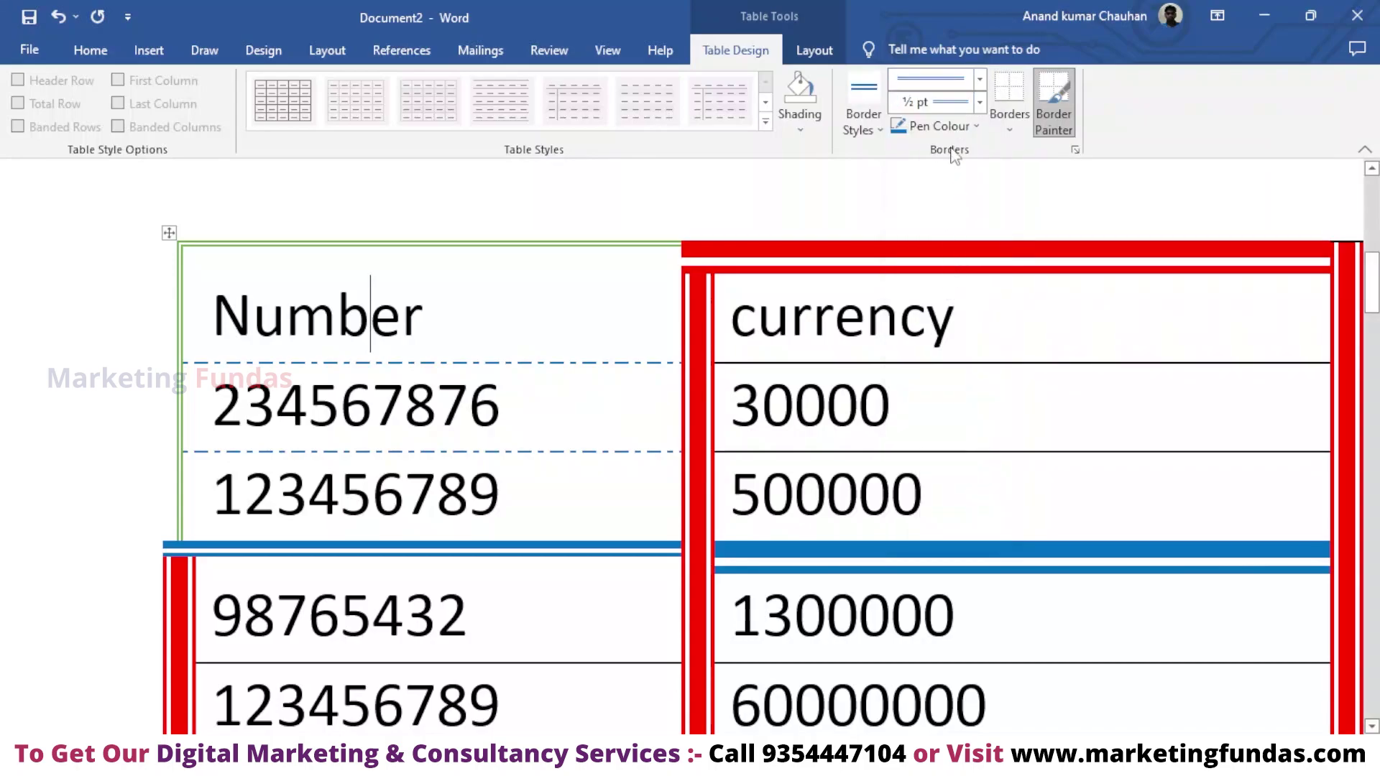
pyautogui.click(980, 102)
pyautogui.click(954, 133)
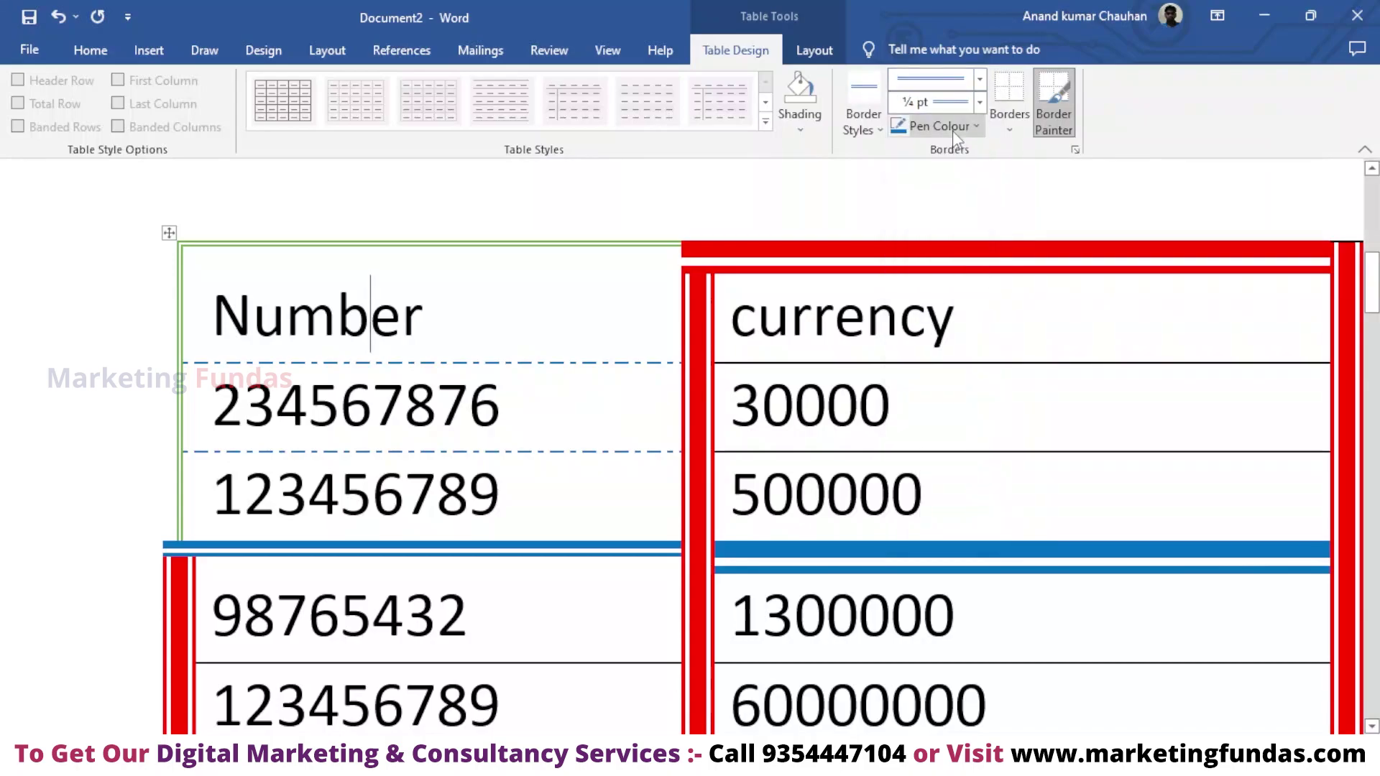
# - Paint a thin light-blue ¼ pt line beneath the 98765432 row in the Number column
pyautogui.scroll(-2, 458, 551)
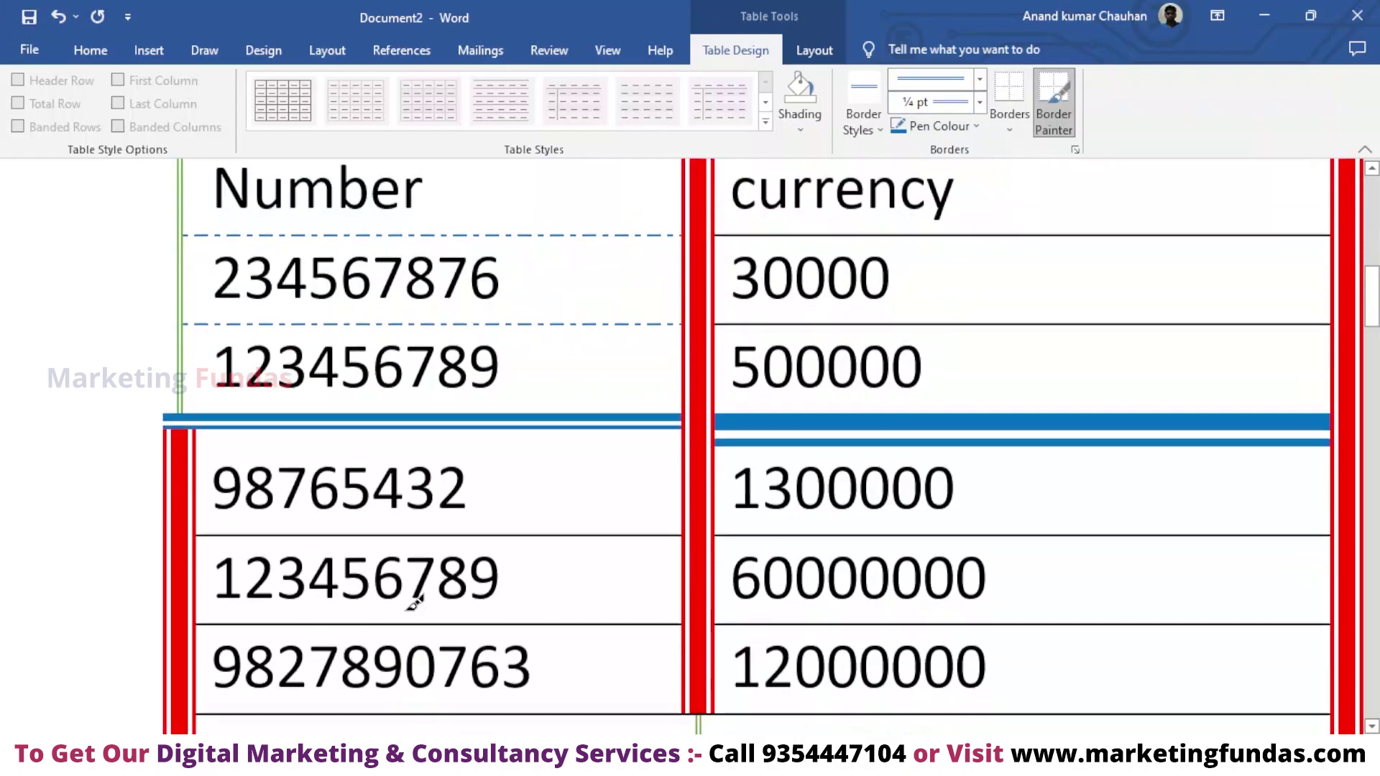
pyautogui.scroll(-4, 431, 432)
pyautogui.scroll(2, 317, 338)
pyautogui.scroll(1, 291, 438)
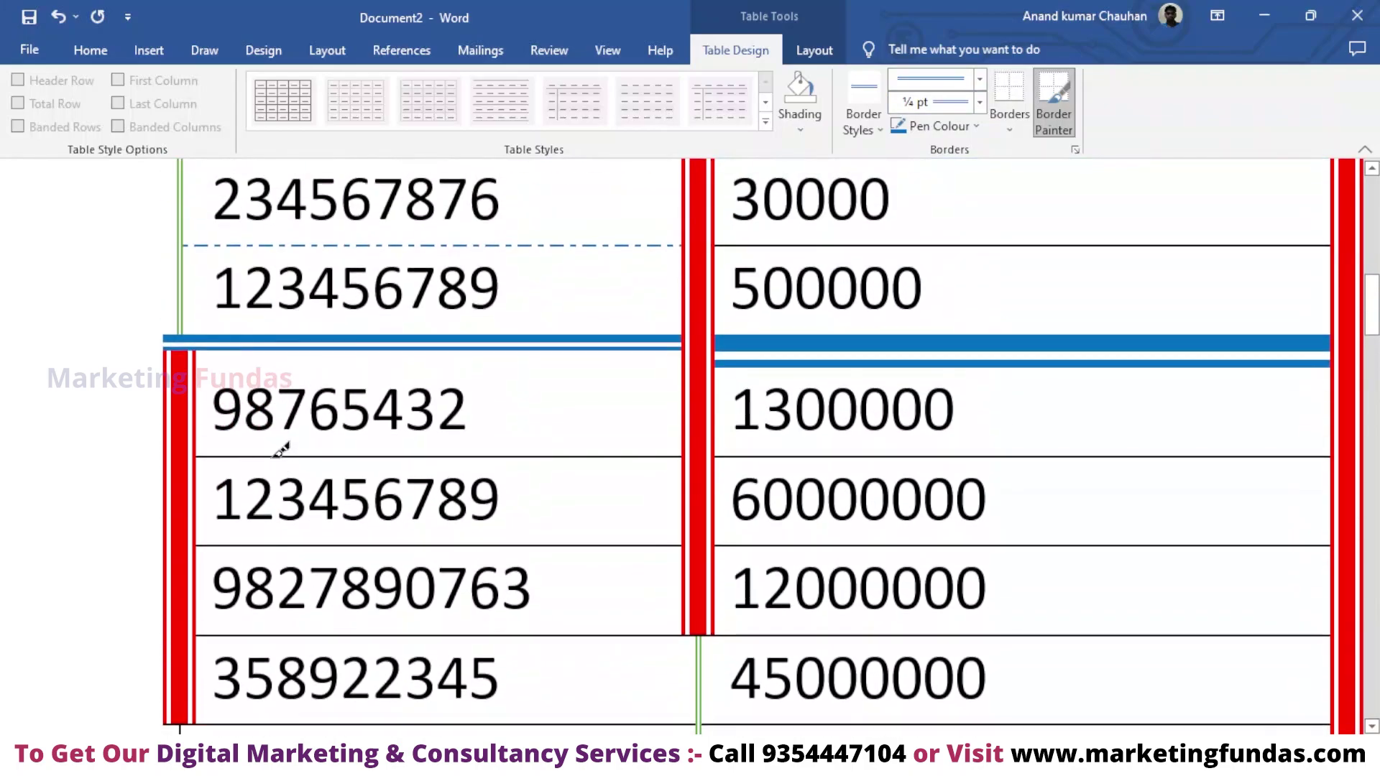
pyautogui.click(507, 455)
pyautogui.scroll(2, 502, 461)
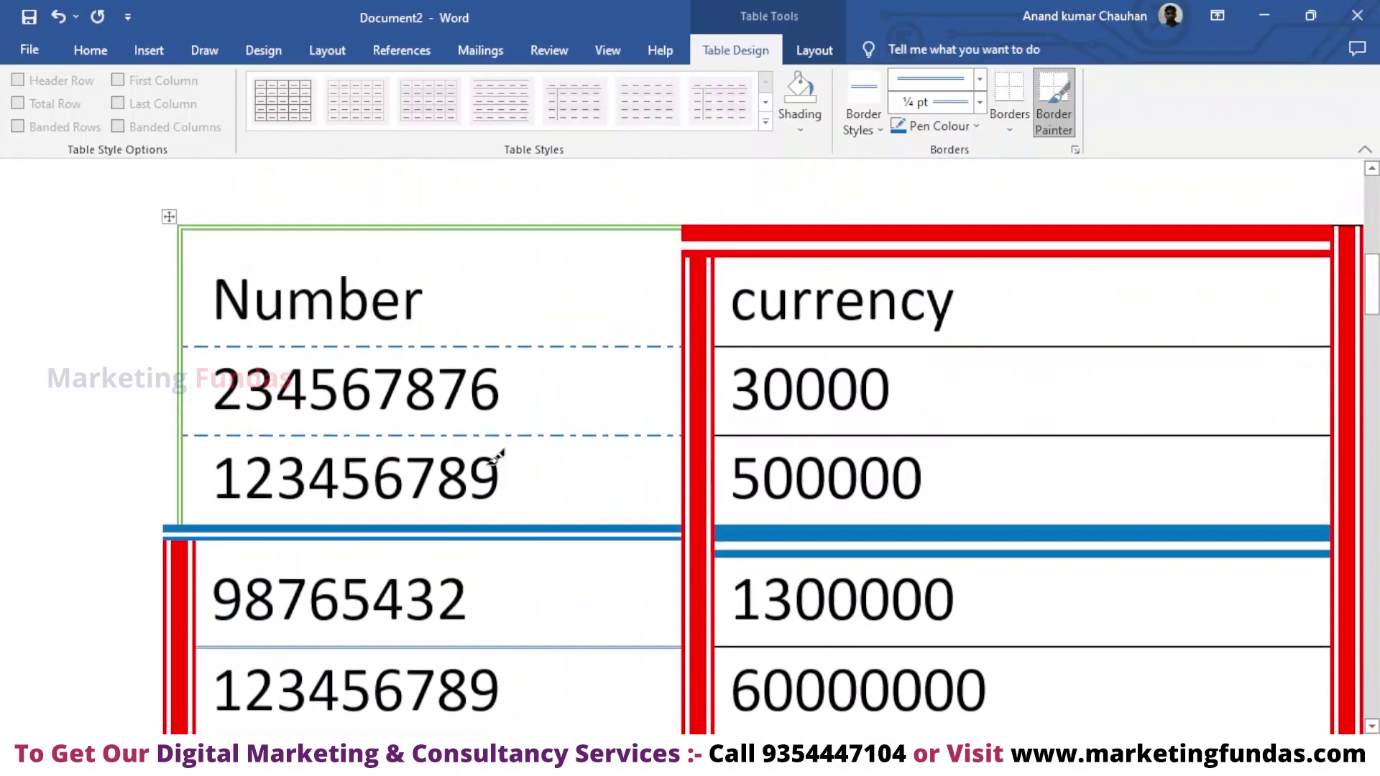
pyautogui.scroll(-4, 499, 462)
pyautogui.scroll(4, 515, 317)
pyautogui.scroll(2, 522, 324)
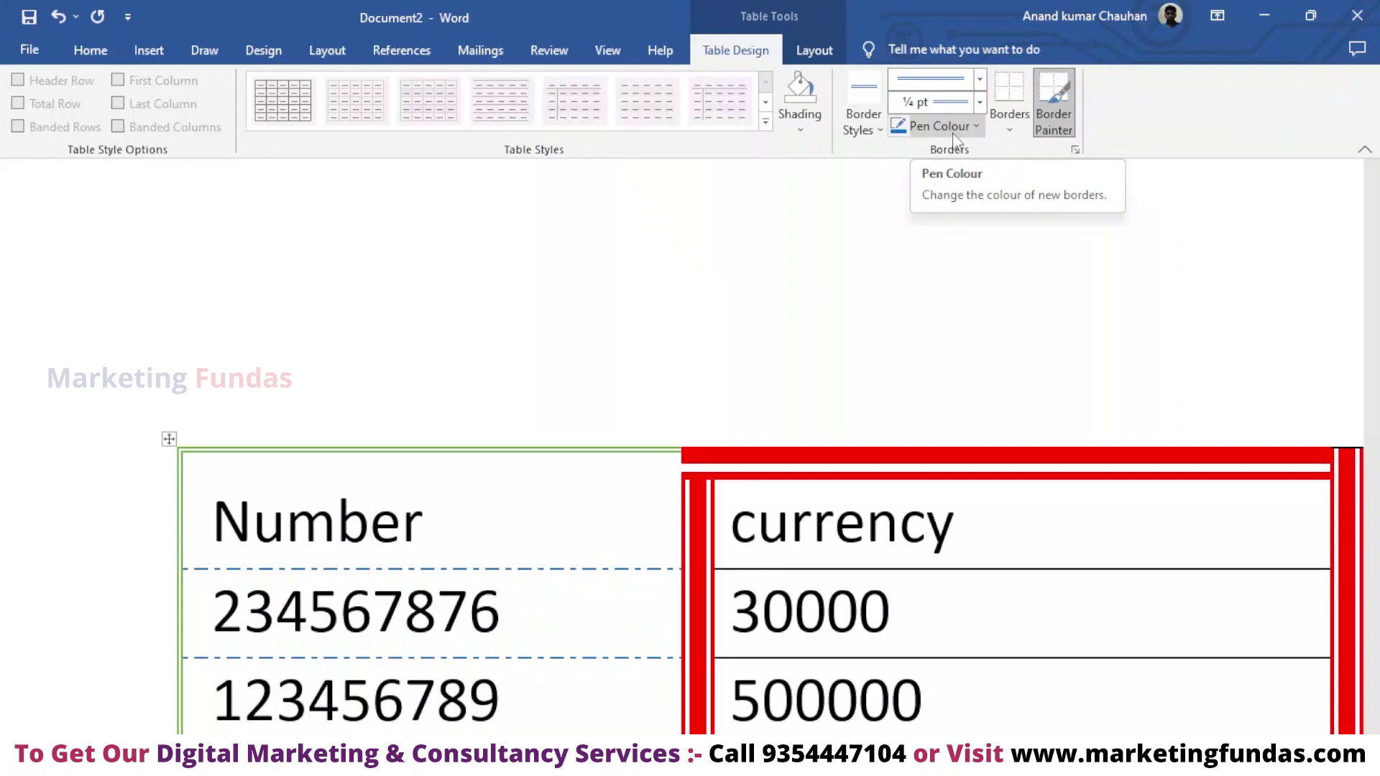
pyautogui.scroll(-5, 746, 360)
pyautogui.scroll(5, 737, 352)
pyautogui.scroll(2, 732, 345)
pyautogui.scroll(-5, 731, 342)
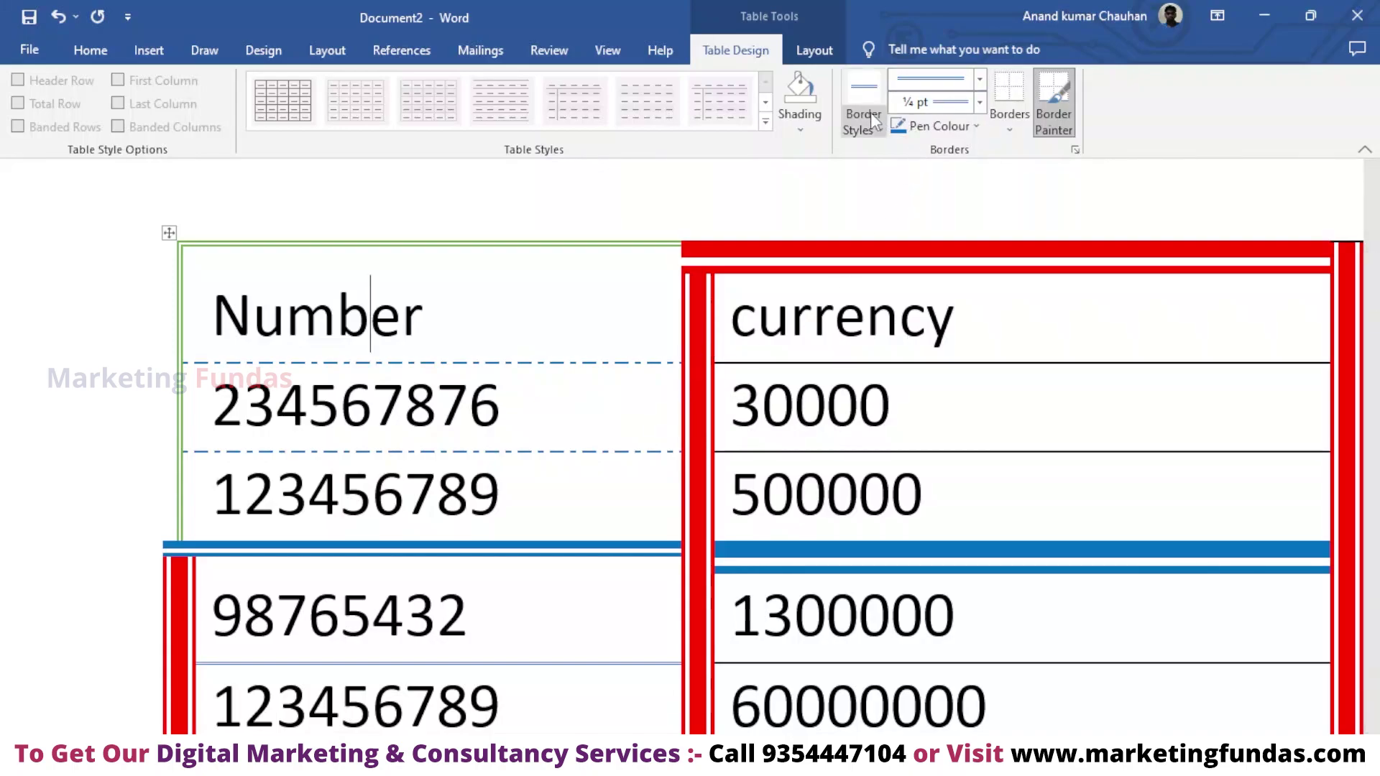
# - Check the Border Styles gallery, then bring up the Line Style list in the Borders group
pyautogui.click(867, 132)
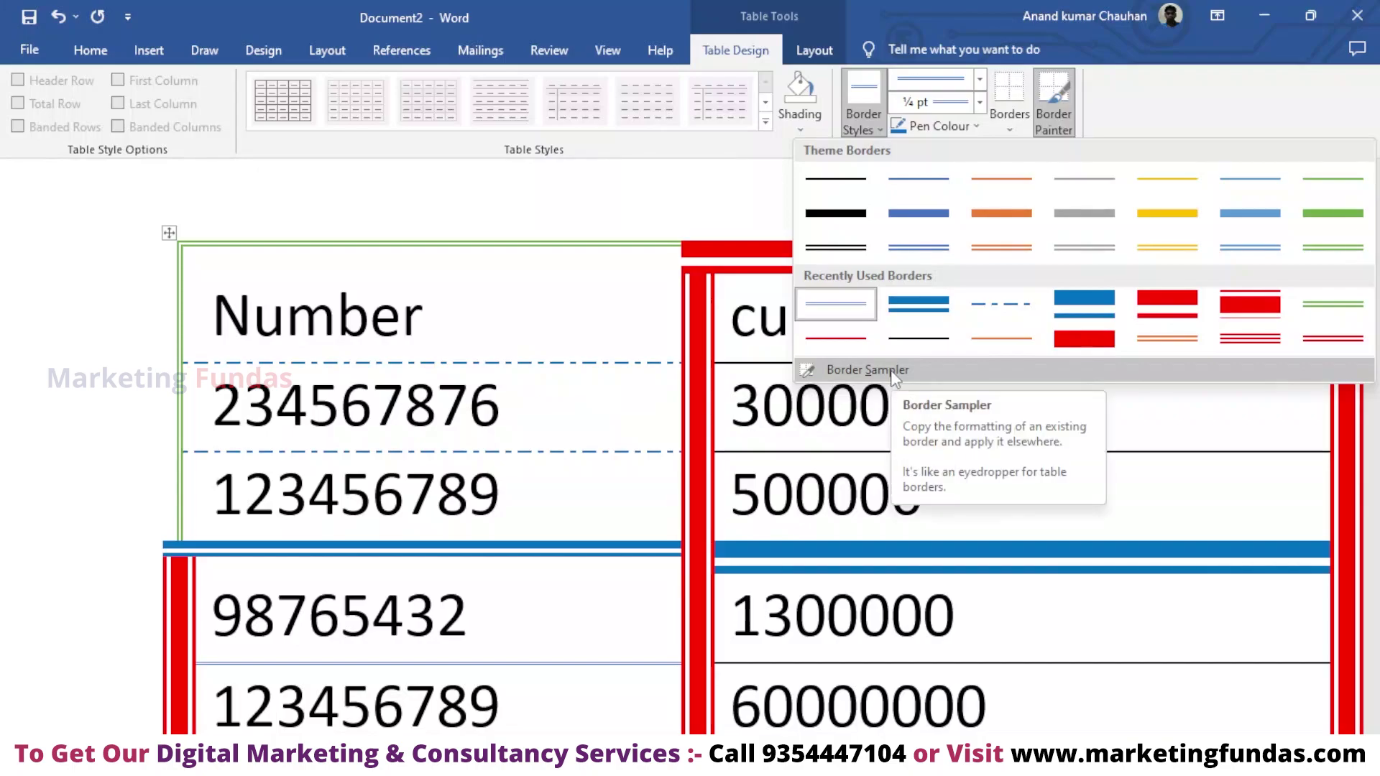
pyautogui.click(980, 80)
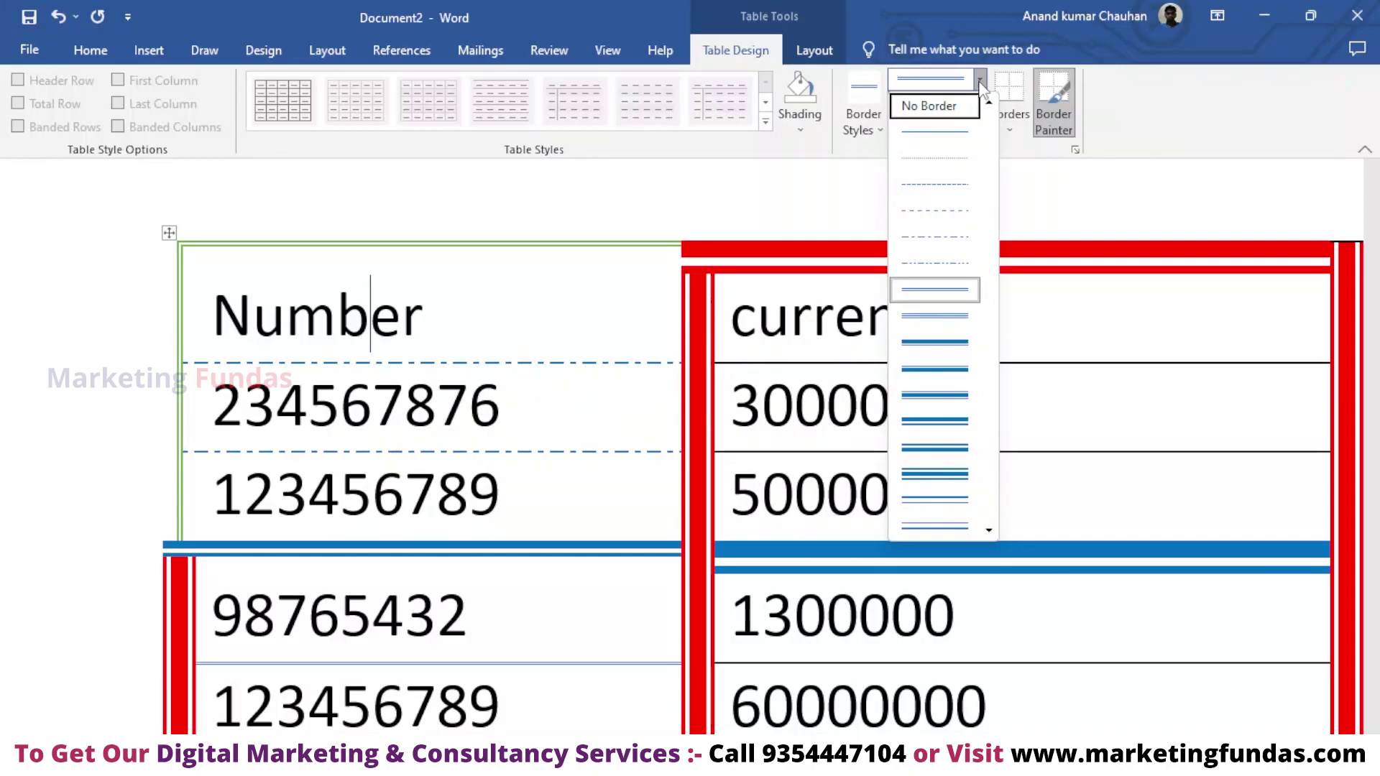
# - Leave the line style unchanged, keep the ¼ pt pen weight, and show the Pen Colour palette
pyautogui.click(982, 85)
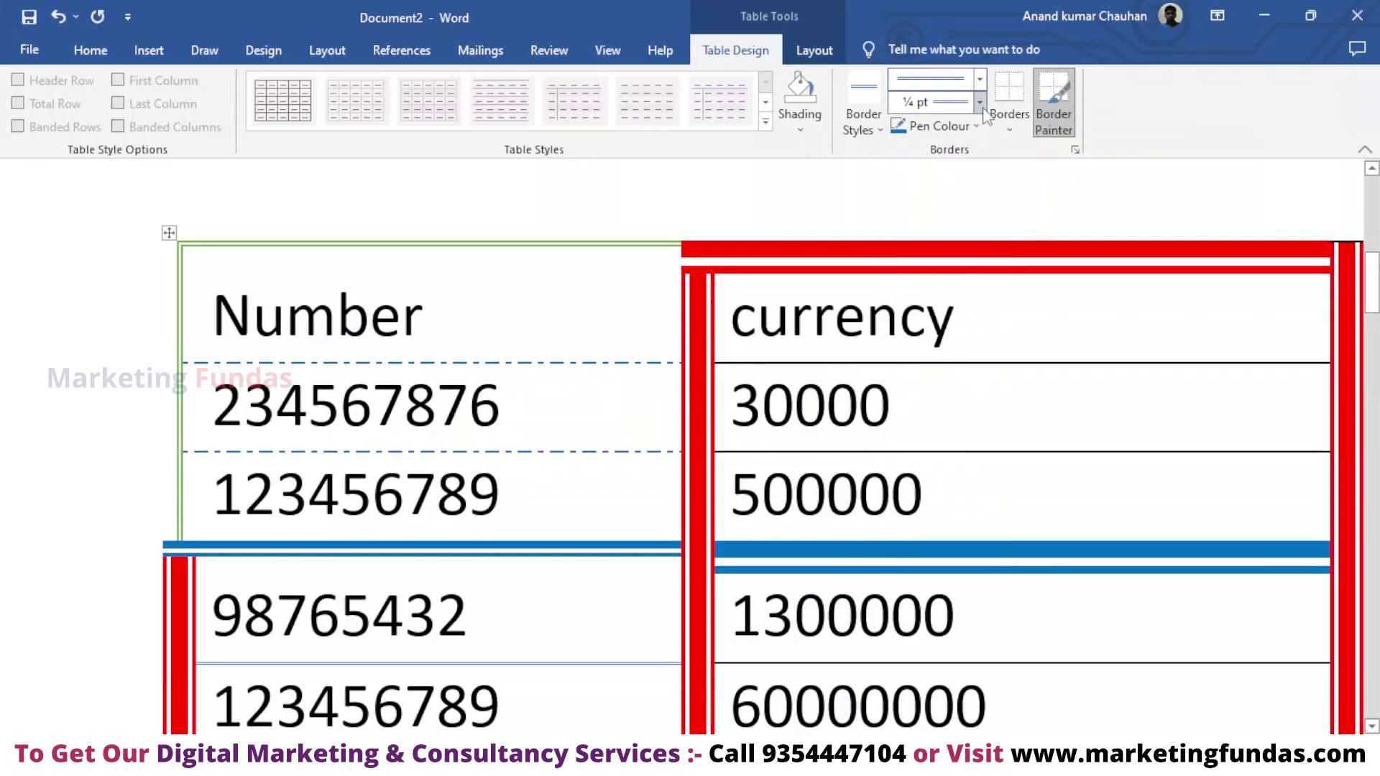
pyautogui.click(979, 103)
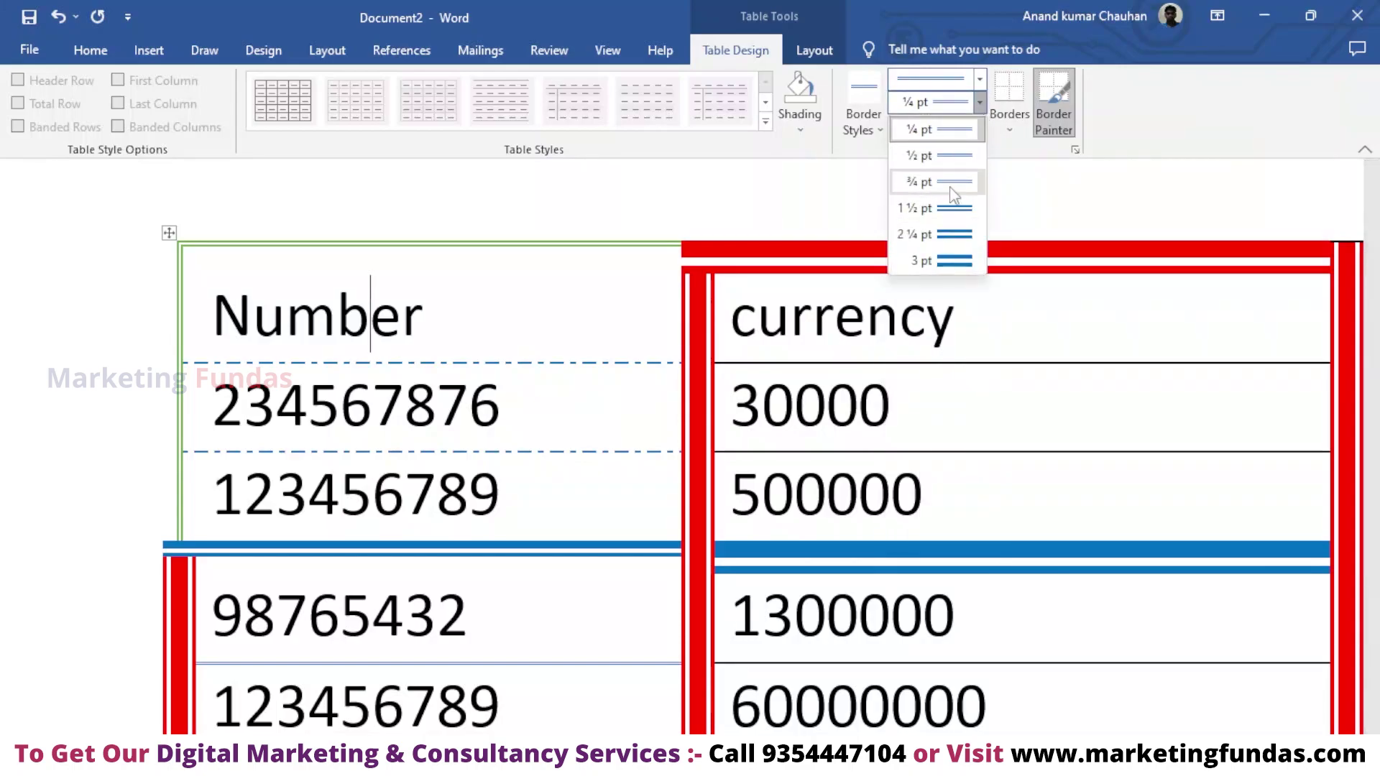
pyautogui.click(981, 102)
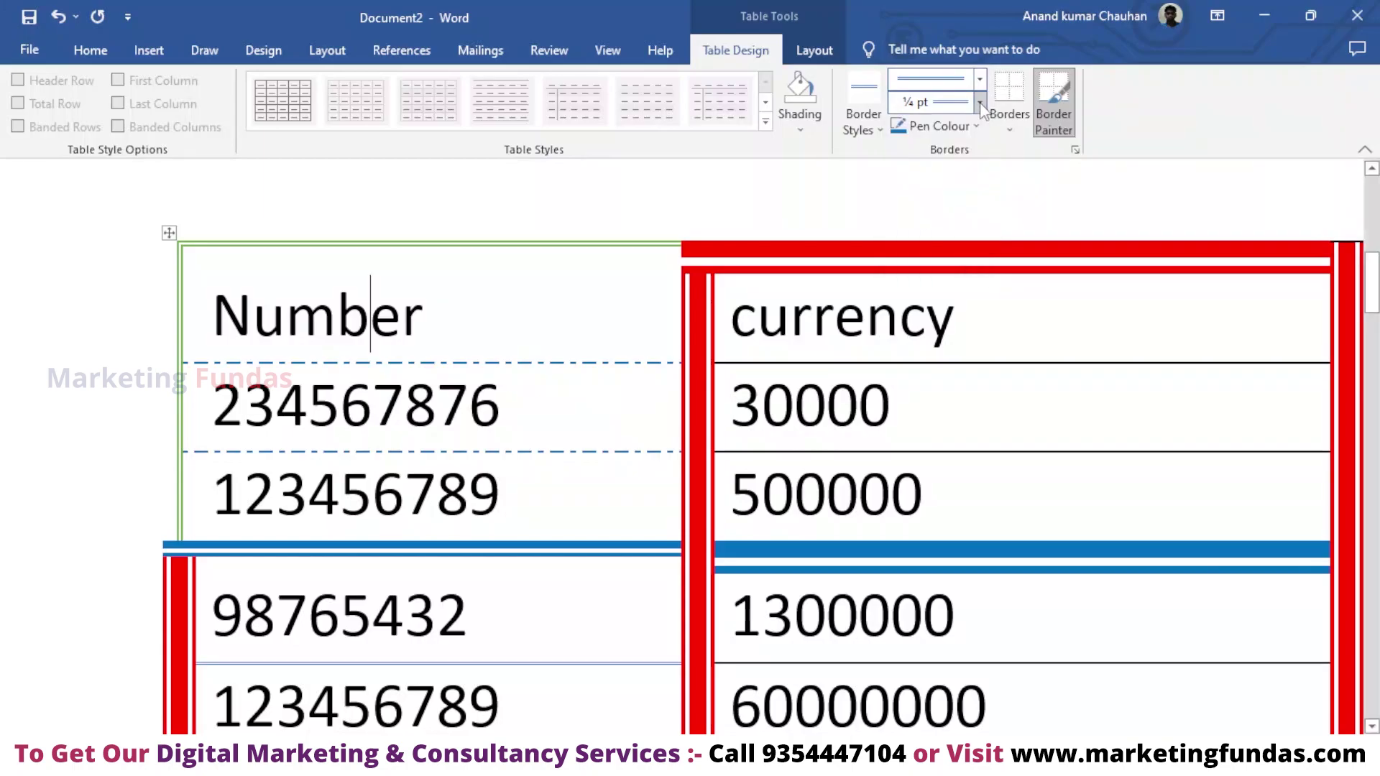
pyautogui.click(975, 127)
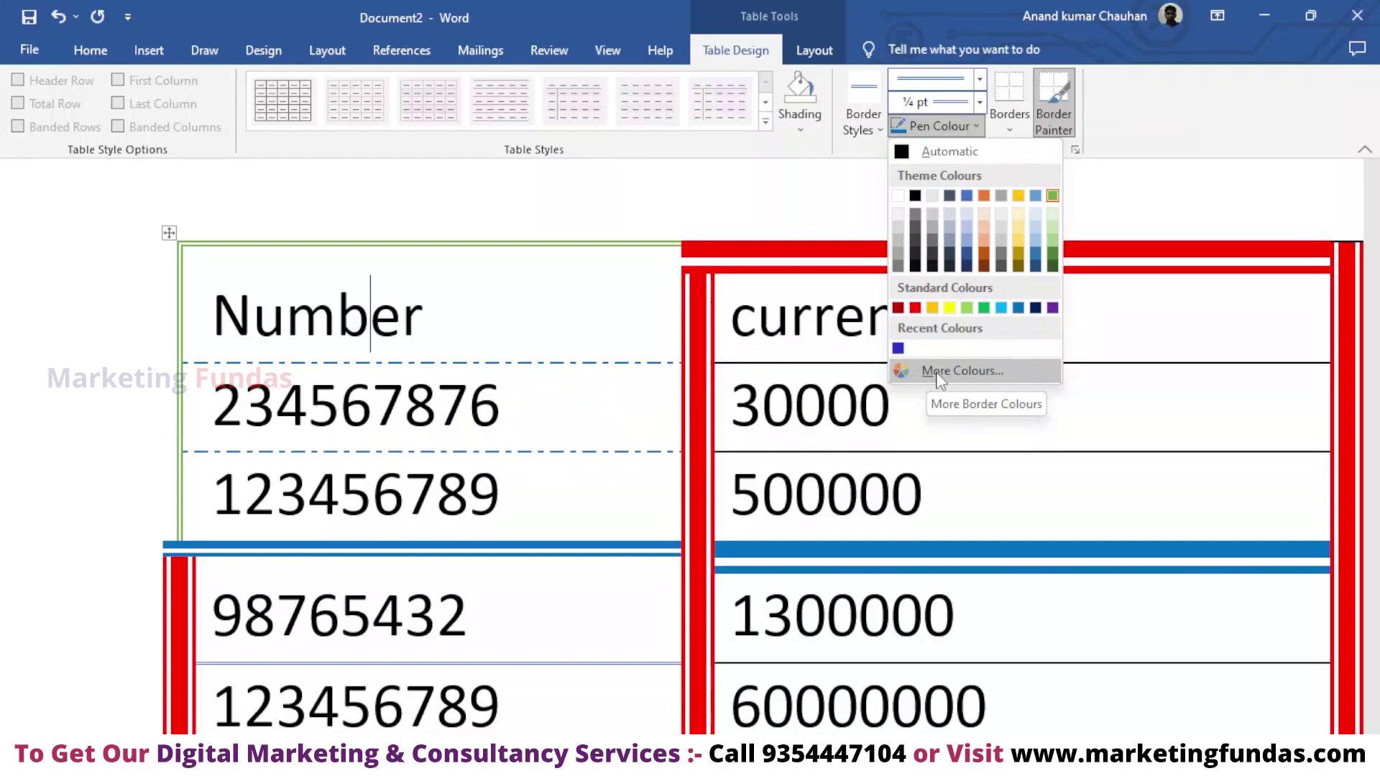
# - Try a teal custom colour and the Standard swatches in More Colours, then close without changing borders
pyautogui.click(924, 371)
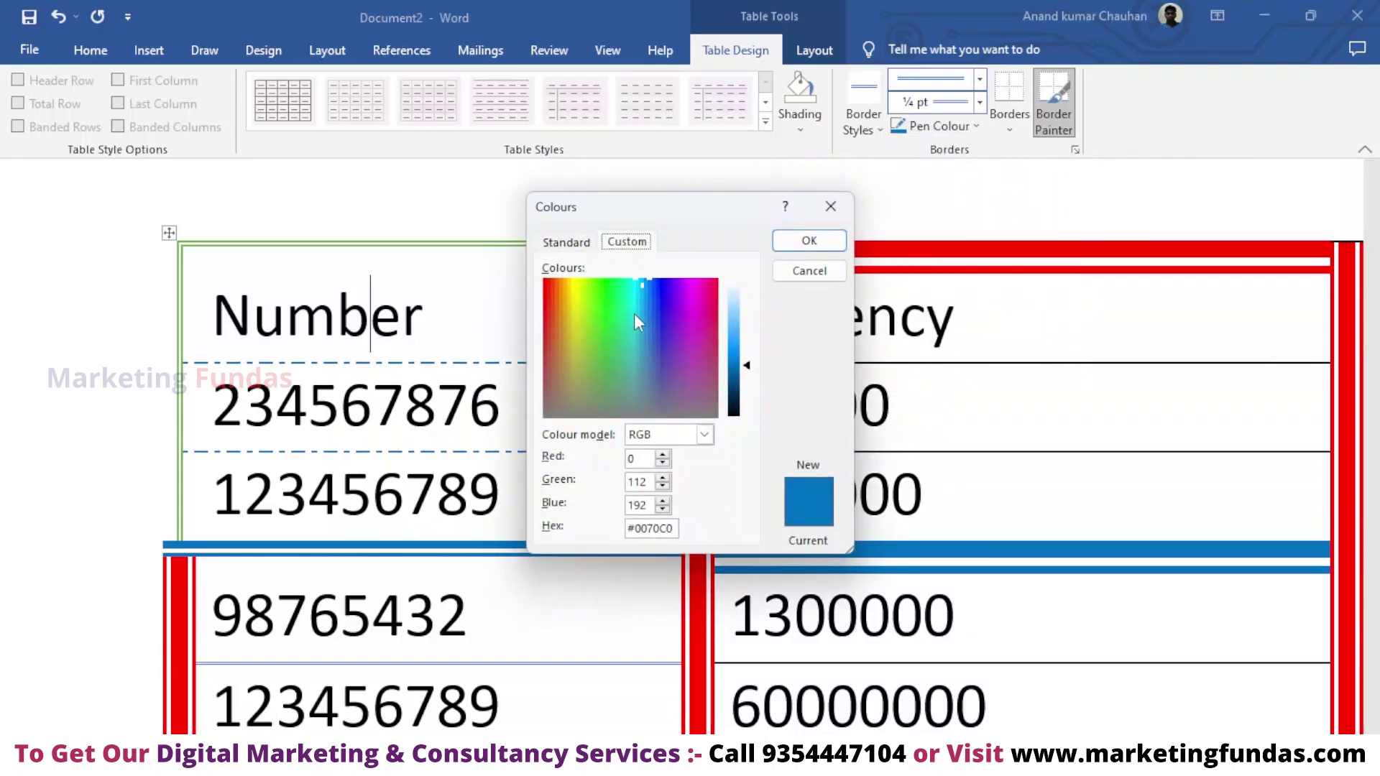
pyautogui.moveTo(570, 320); pyautogui.dragTo(631, 309)
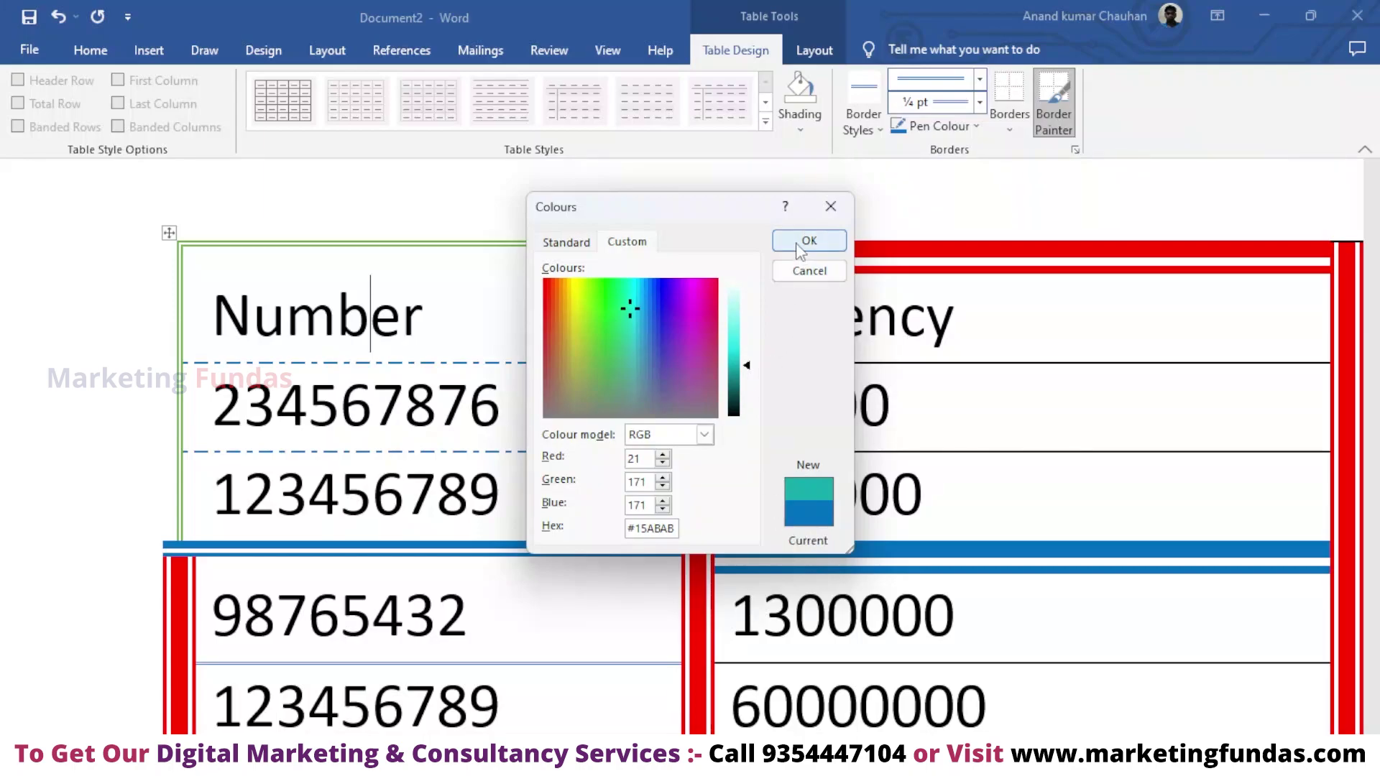
pyautogui.click(550, 244)
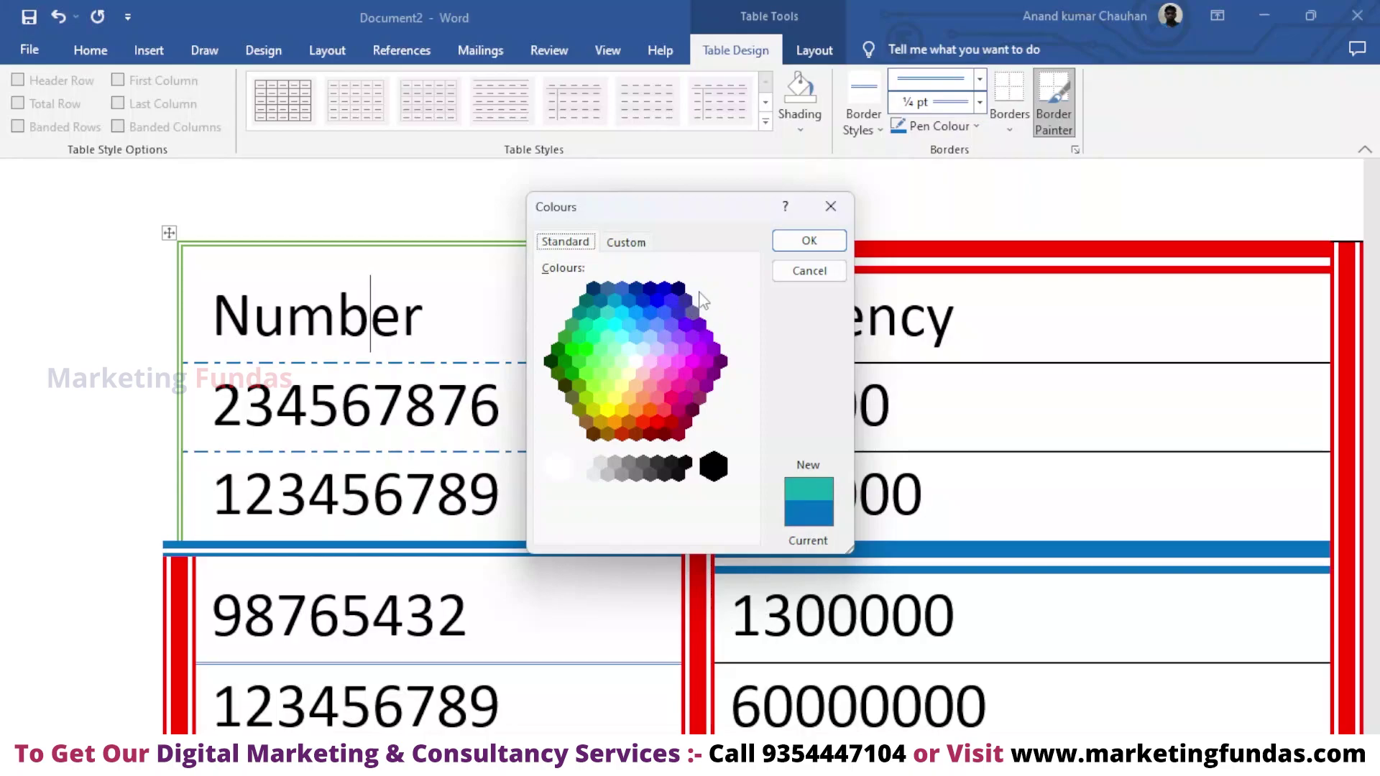
pyautogui.click(831, 208)
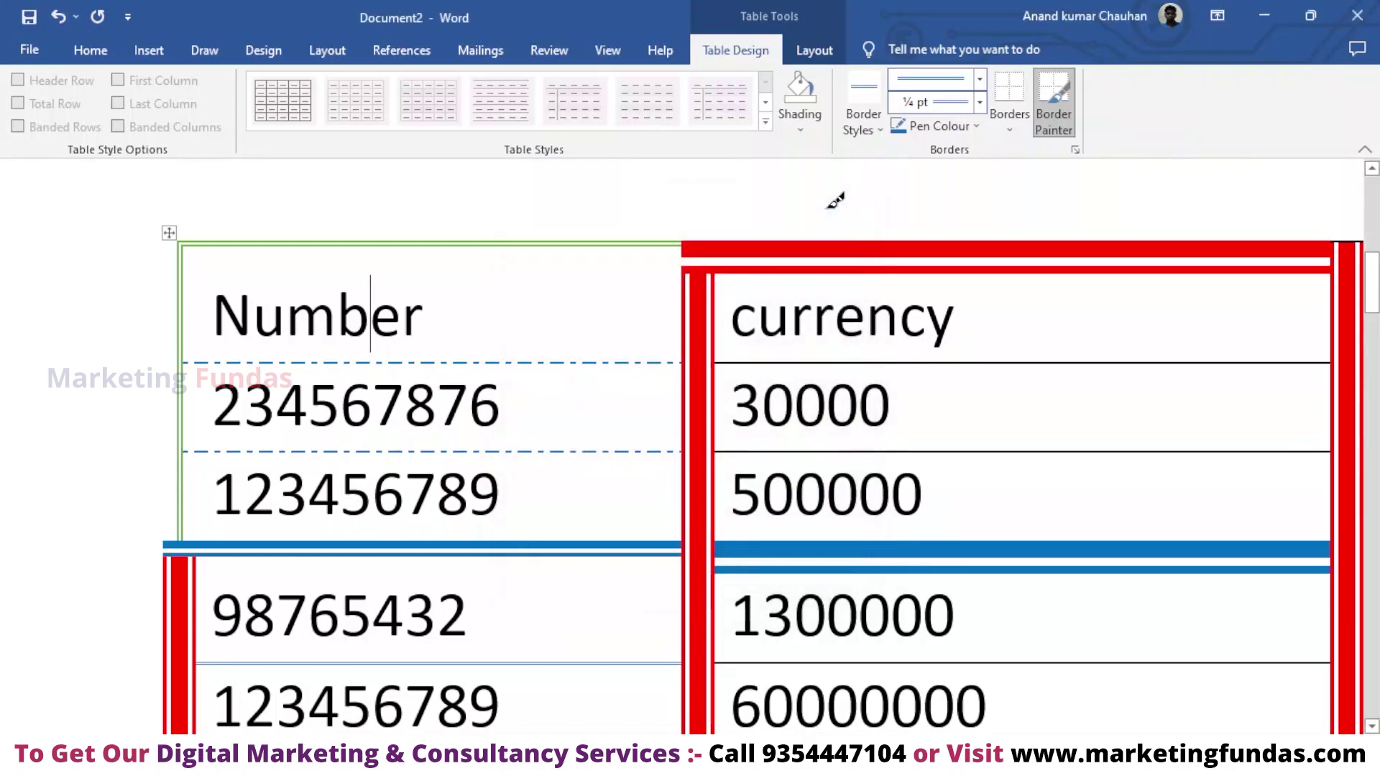
pyautogui.click(976, 126)
# - Exit Border Painter and apply the Table Grid style to give the table plain black lines
pyautogui.click(977, 128)
pyautogui.click(1004, 126)
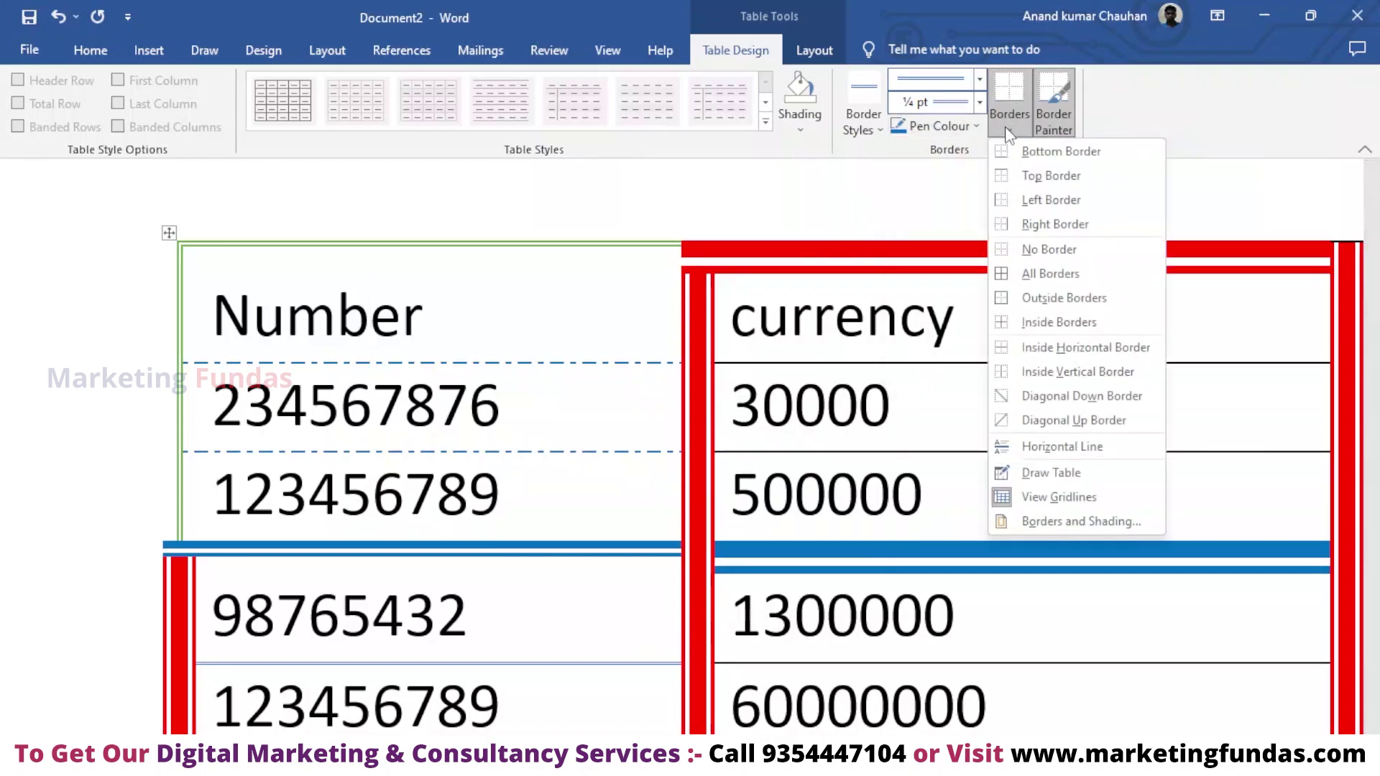
pyautogui.click(1006, 130)
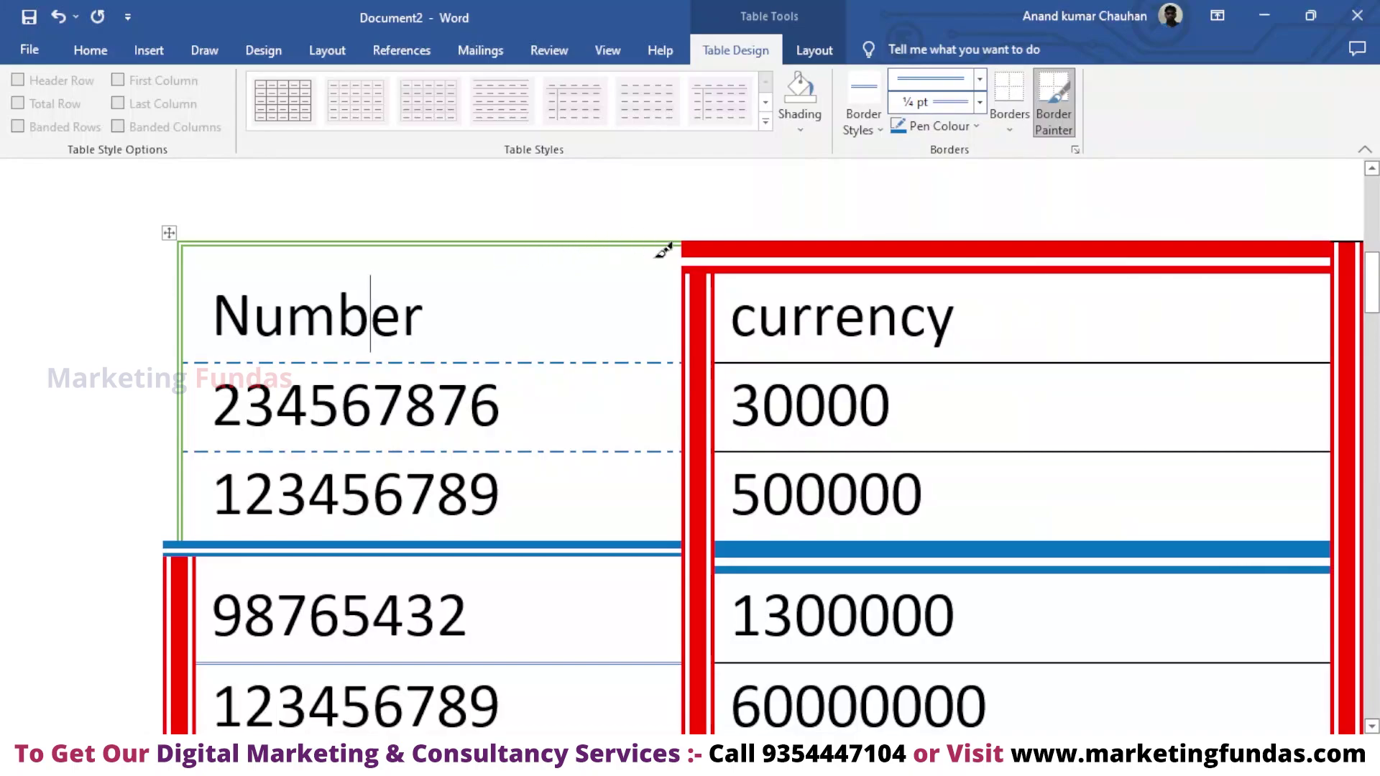
pyautogui.click(766, 122)
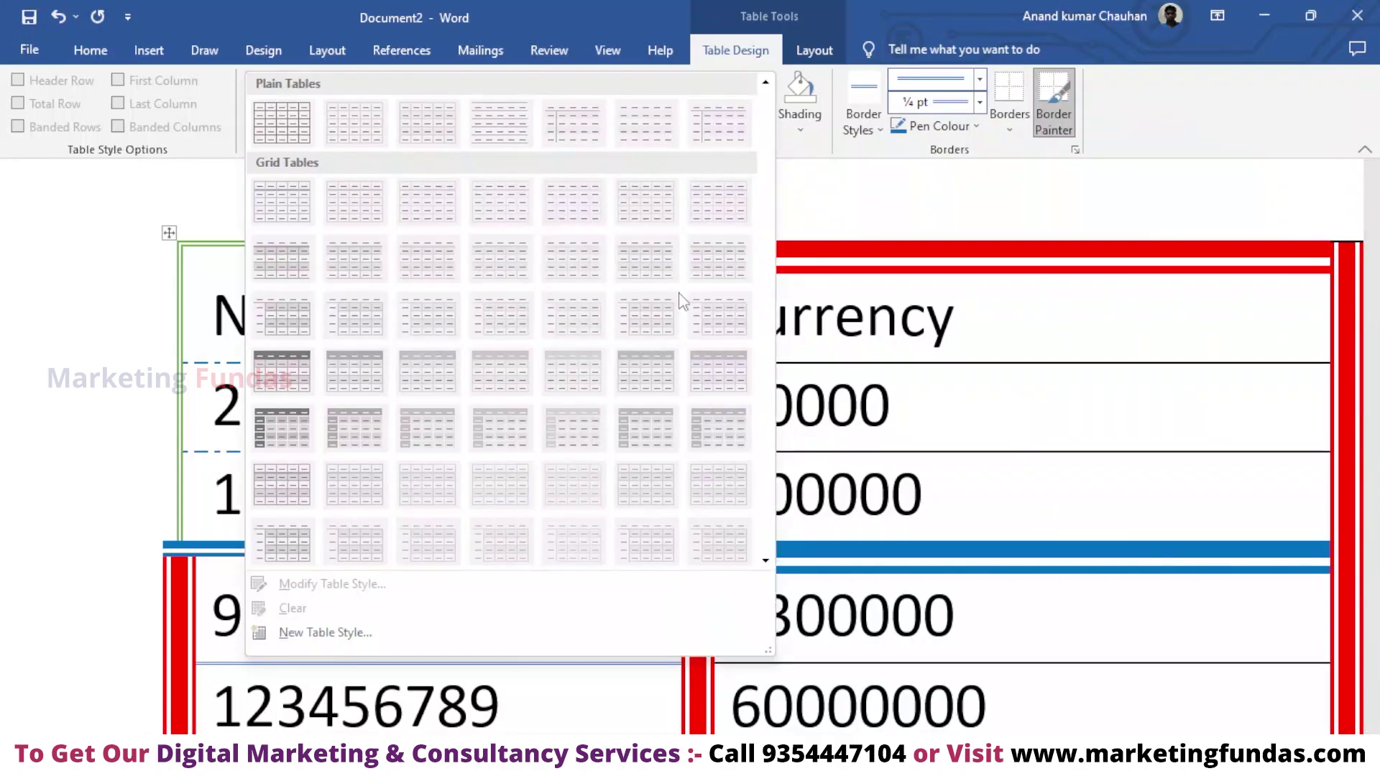
pyautogui.click(807, 317)
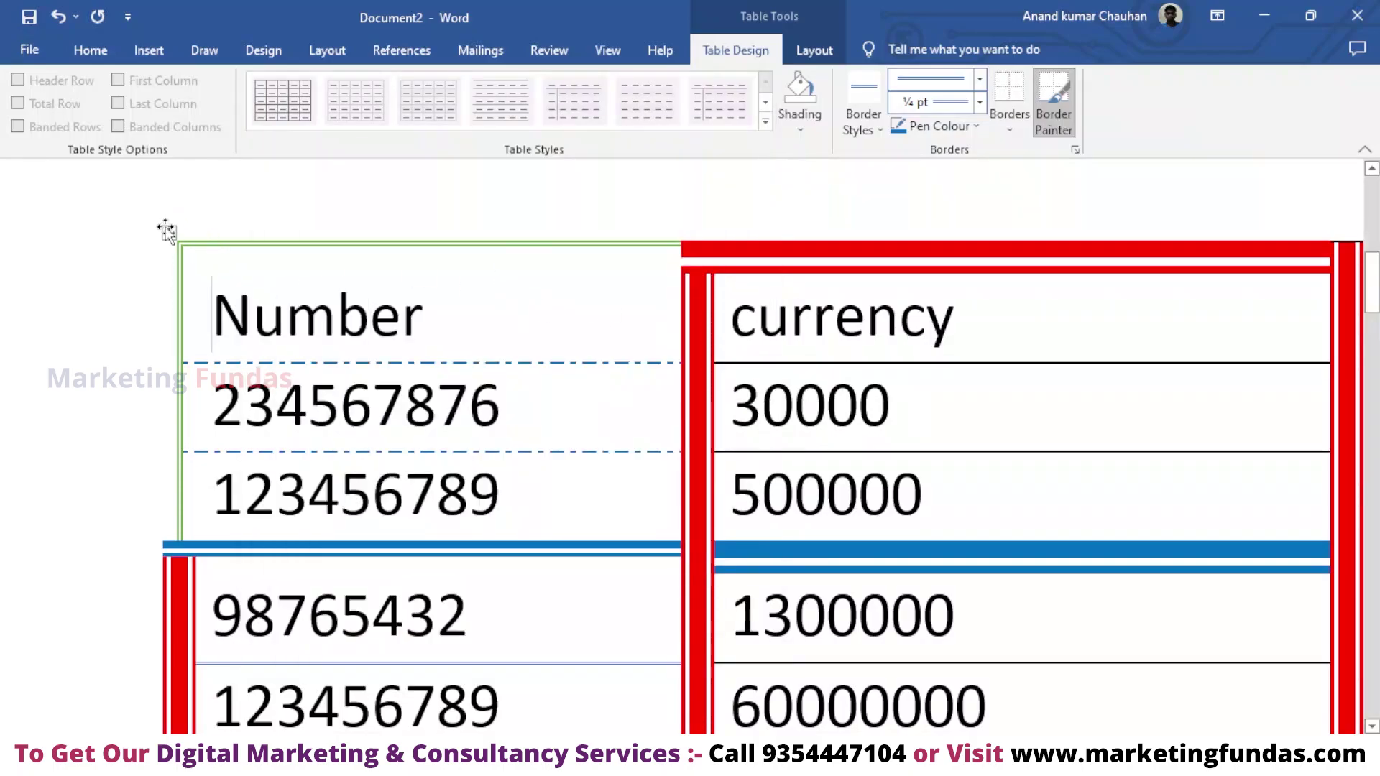
pyautogui.press('Escape')
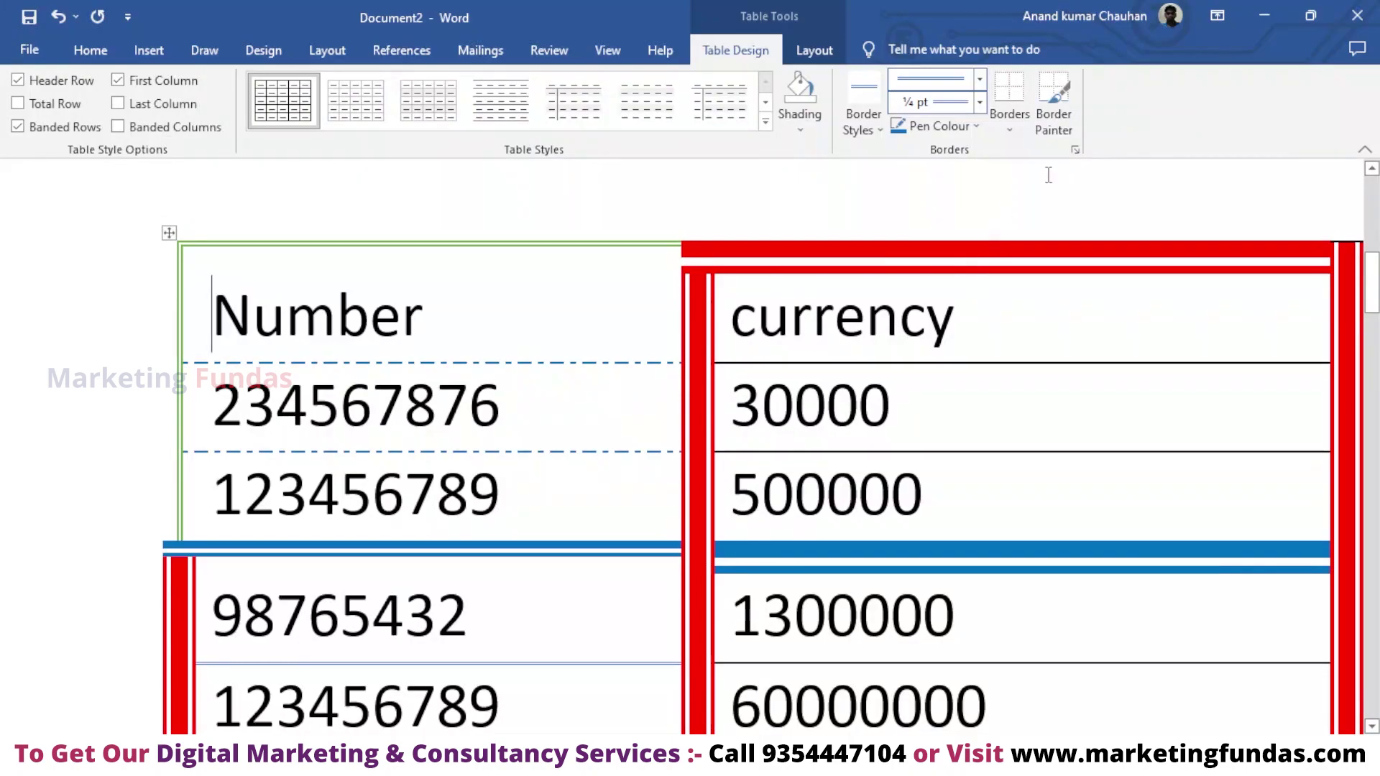
pyautogui.click(273, 117)
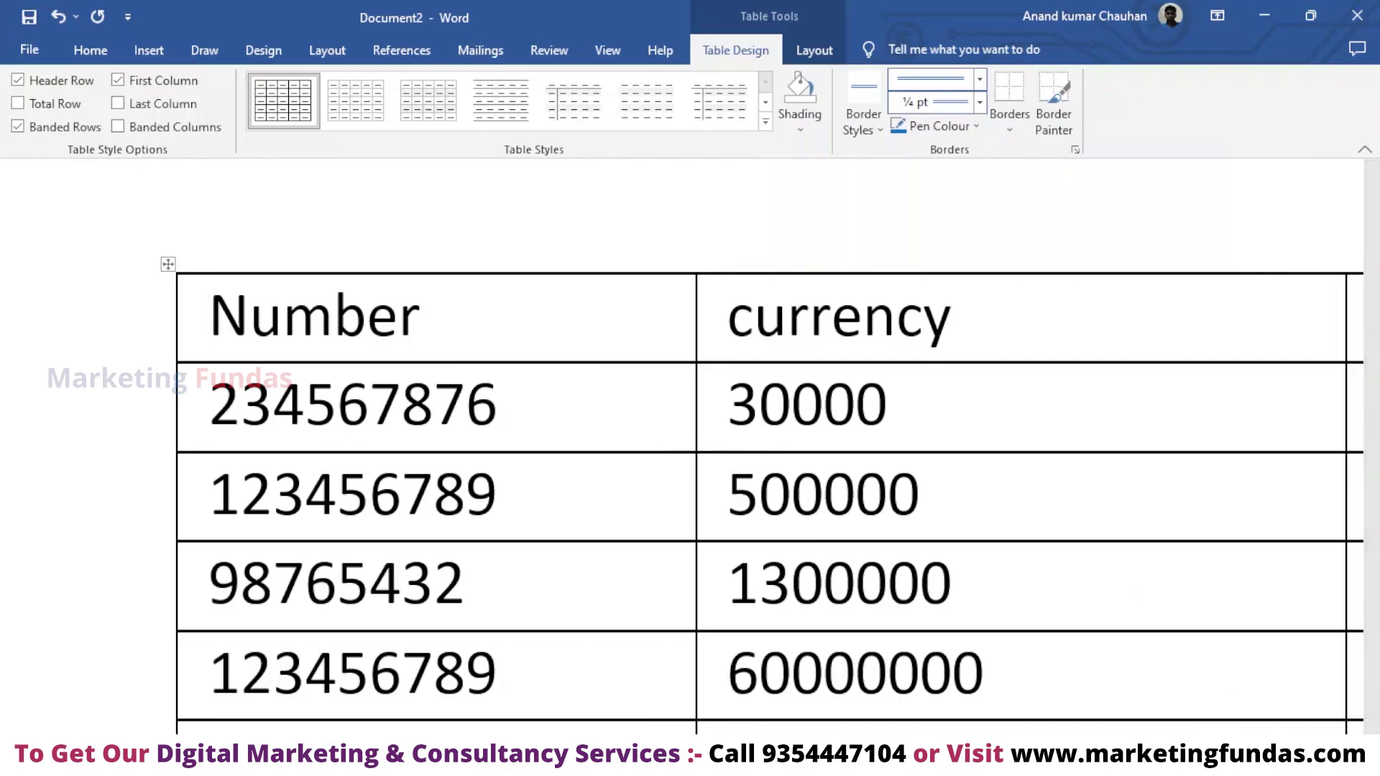
# - Pick the thick blue line from the Border Styles gallery
pyautogui.keyDown('ctrl'); pyautogui.scroll(-10, 762, 446); pyautogui.keyUp('ctrl')
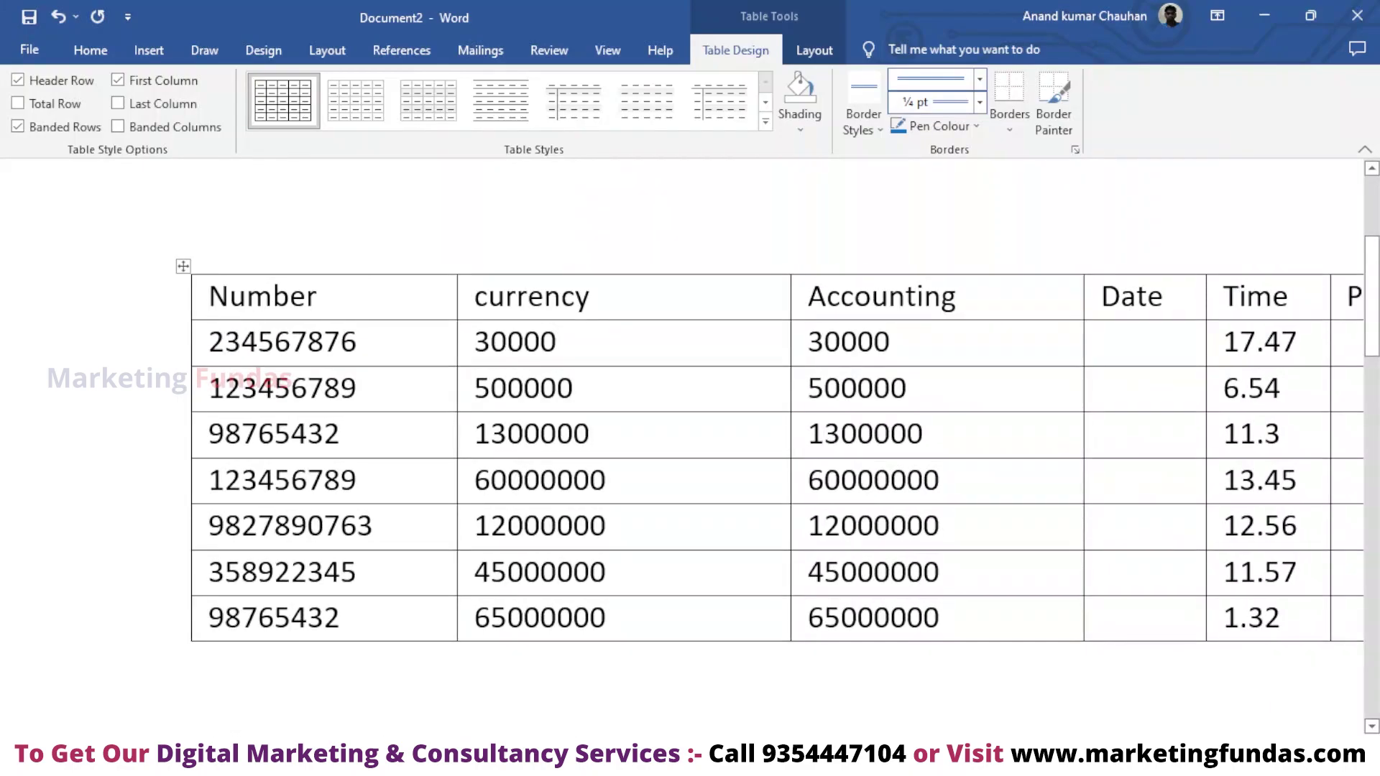
pyautogui.keyDown('ctrl'); pyautogui.scroll(-3, 769, 446); pyautogui.keyUp('ctrl')
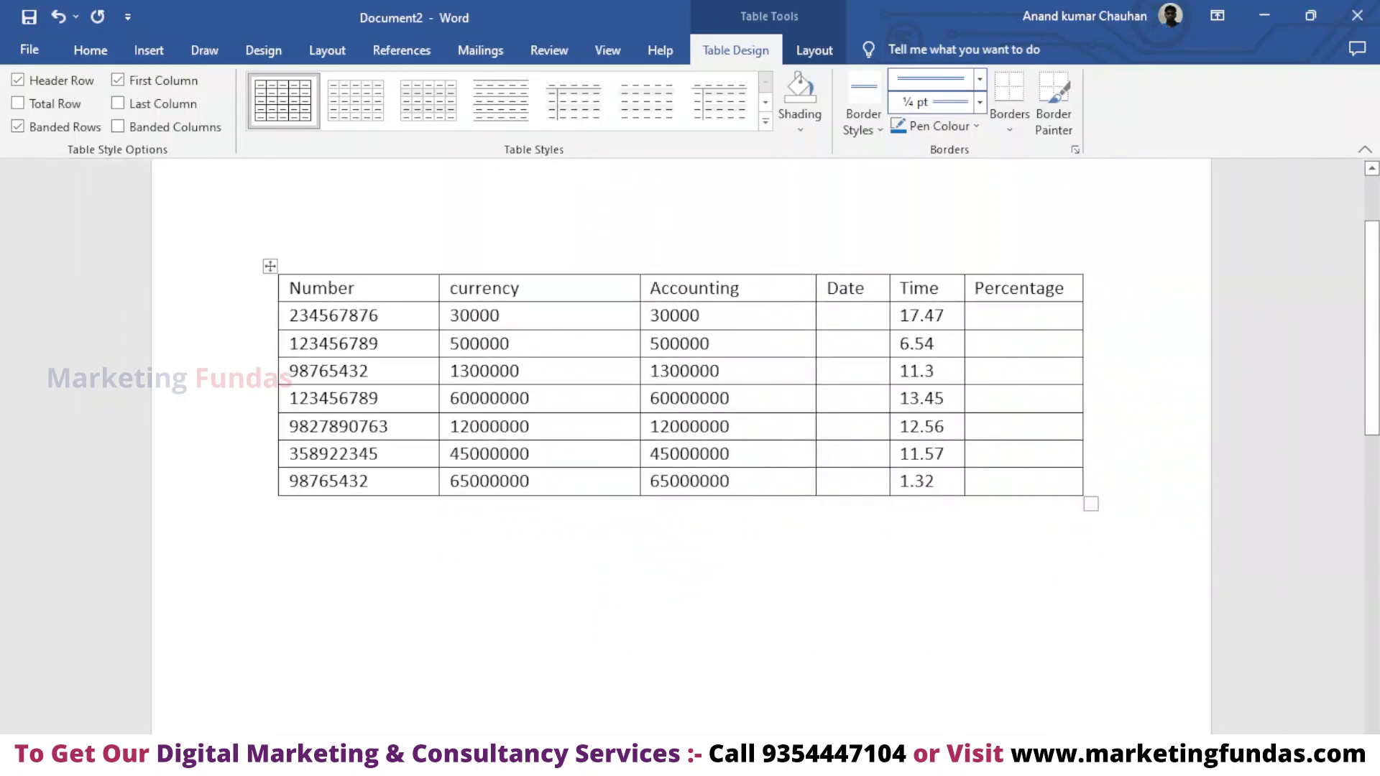
pyautogui.keyDown('ctrl'); pyautogui.scroll(2, 690, 403); pyautogui.keyUp('ctrl')
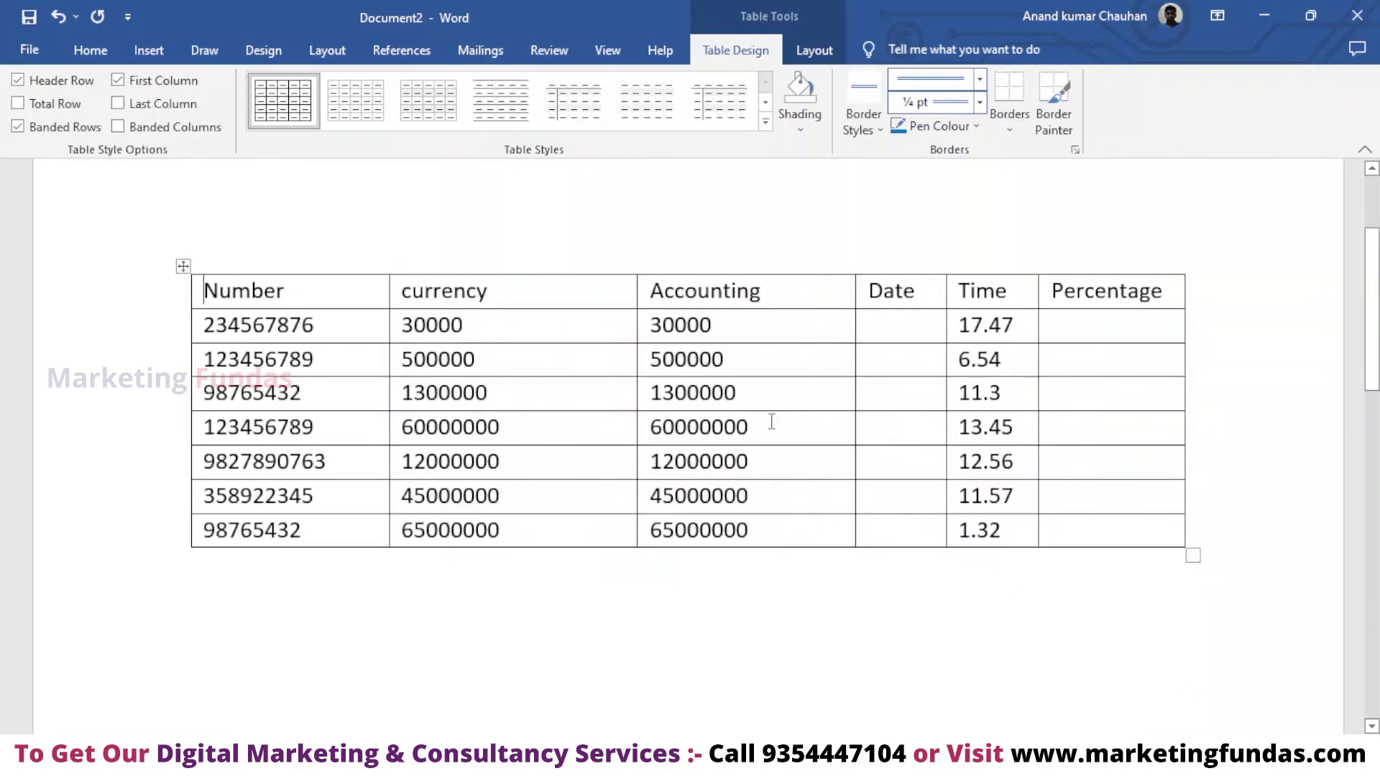
pyautogui.click(1008, 119)
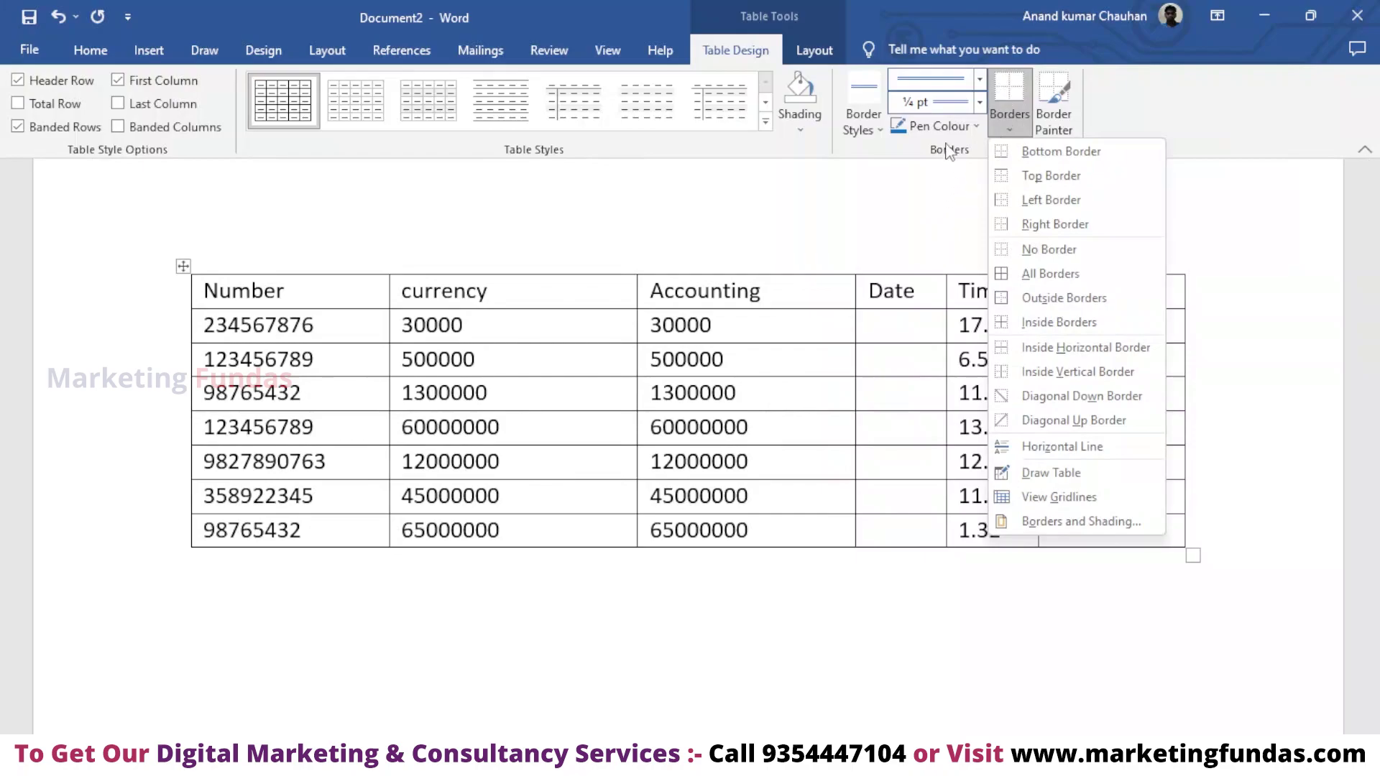
pyautogui.click(970, 127)
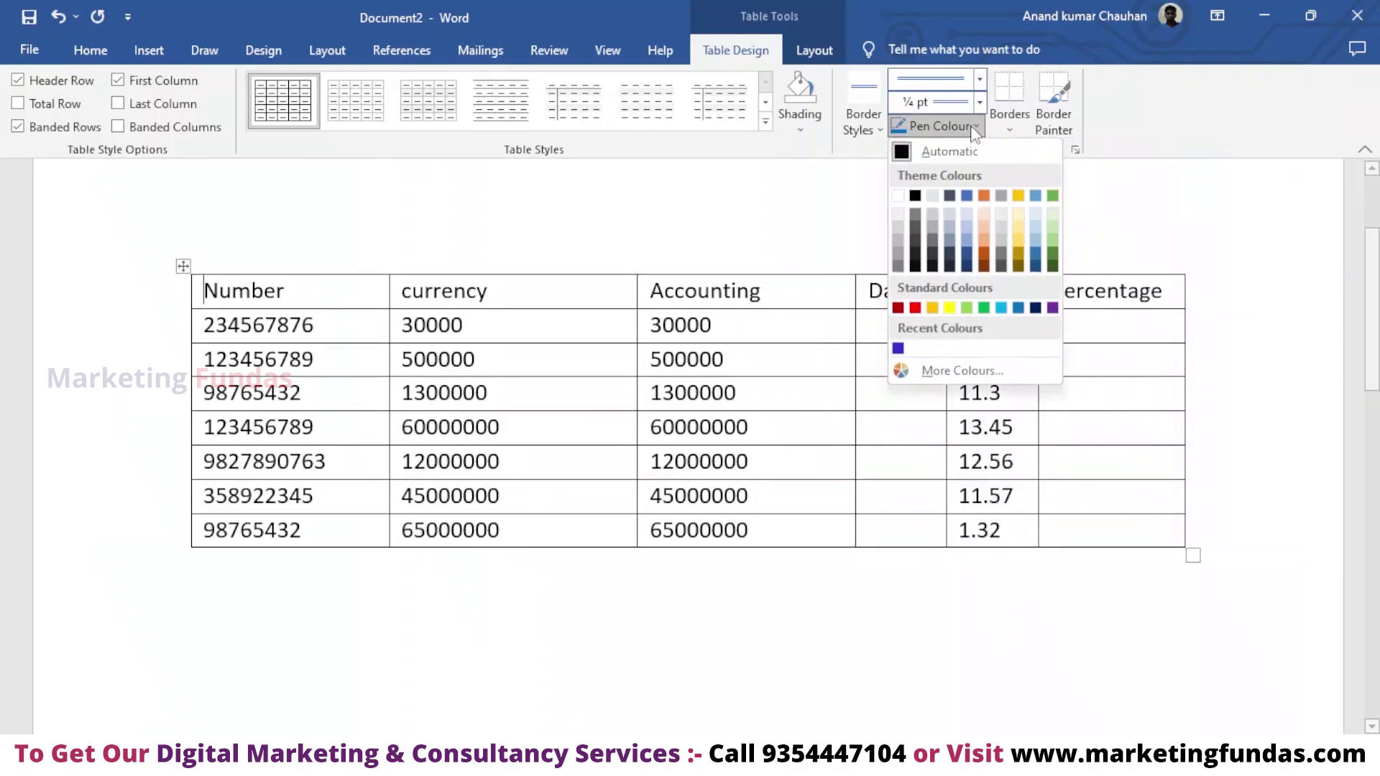
pyautogui.click(880, 127)
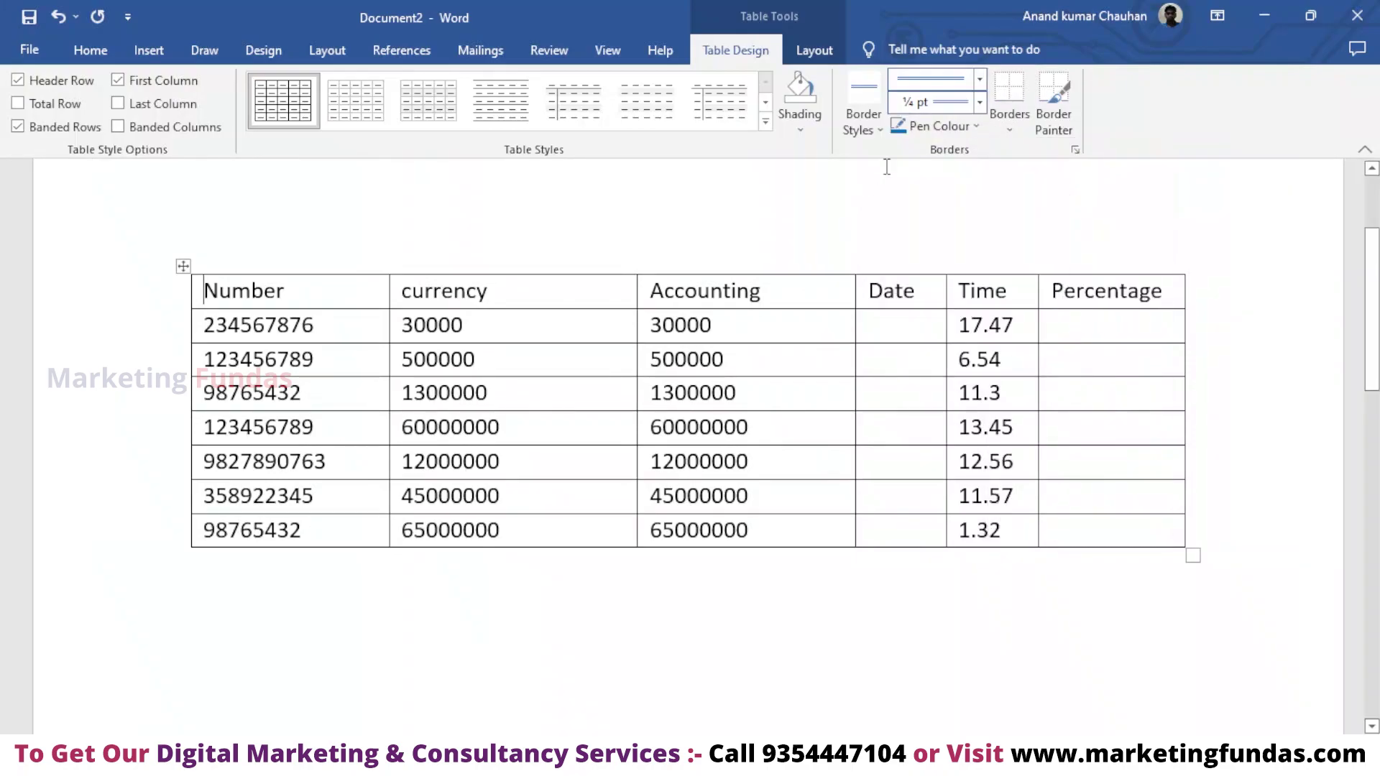
pyautogui.click(880, 127)
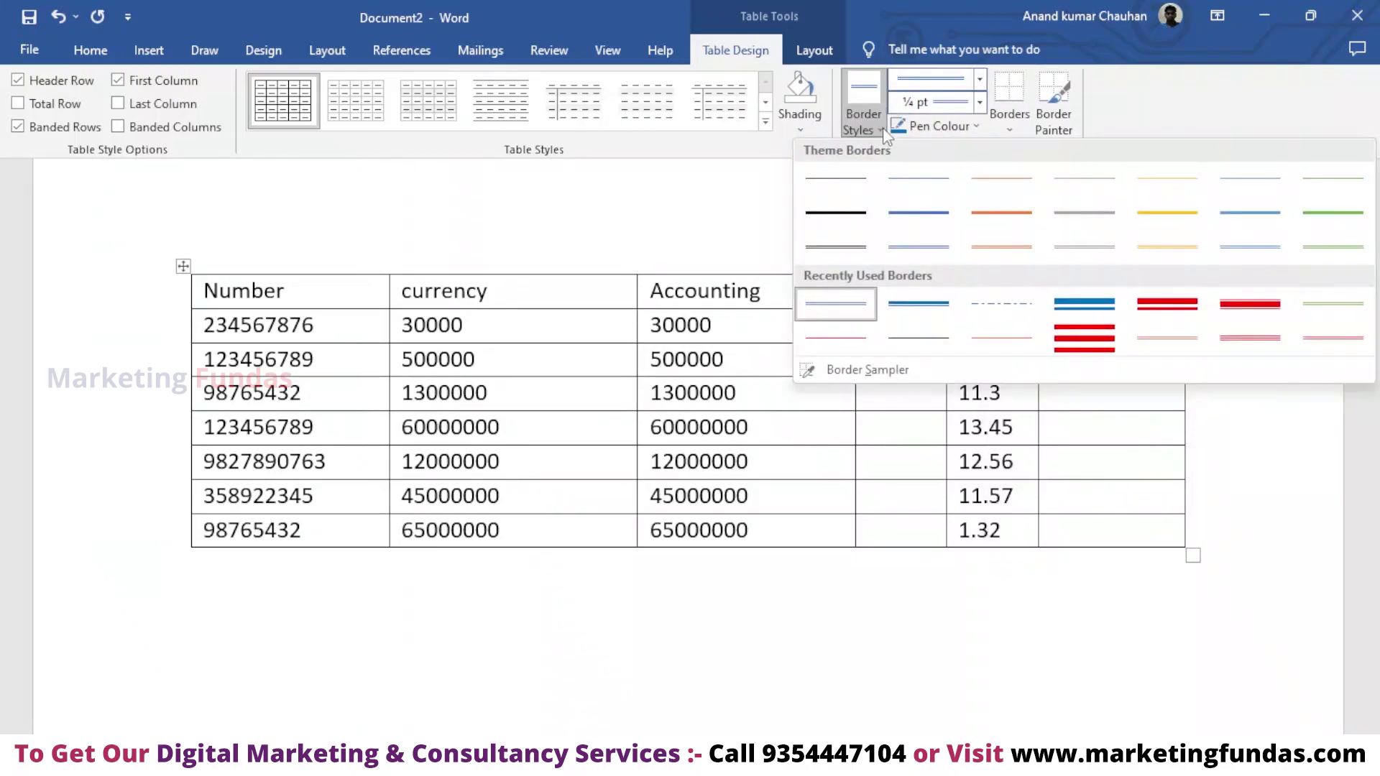
pyautogui.click(869, 314)
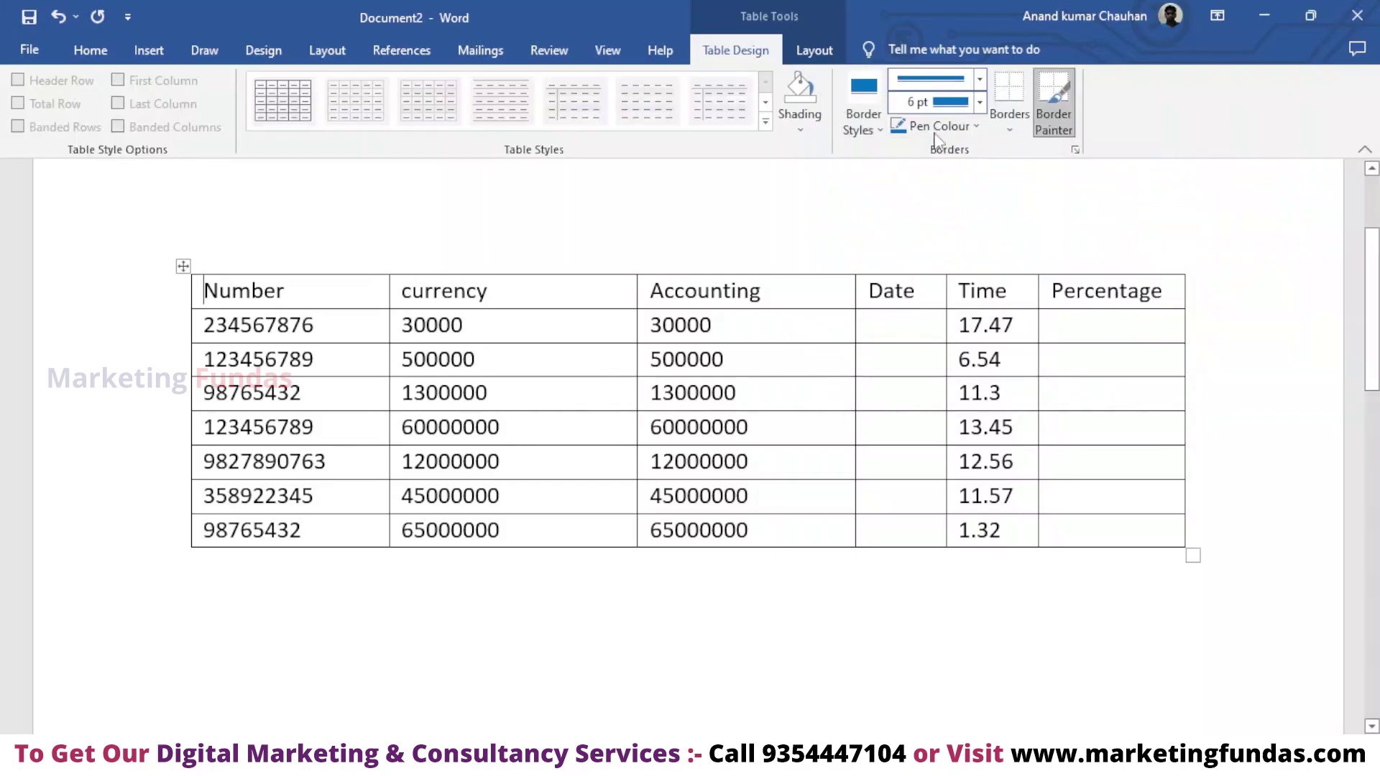
# - Set the pen weight to 1½ pt
pyautogui.click(980, 102)
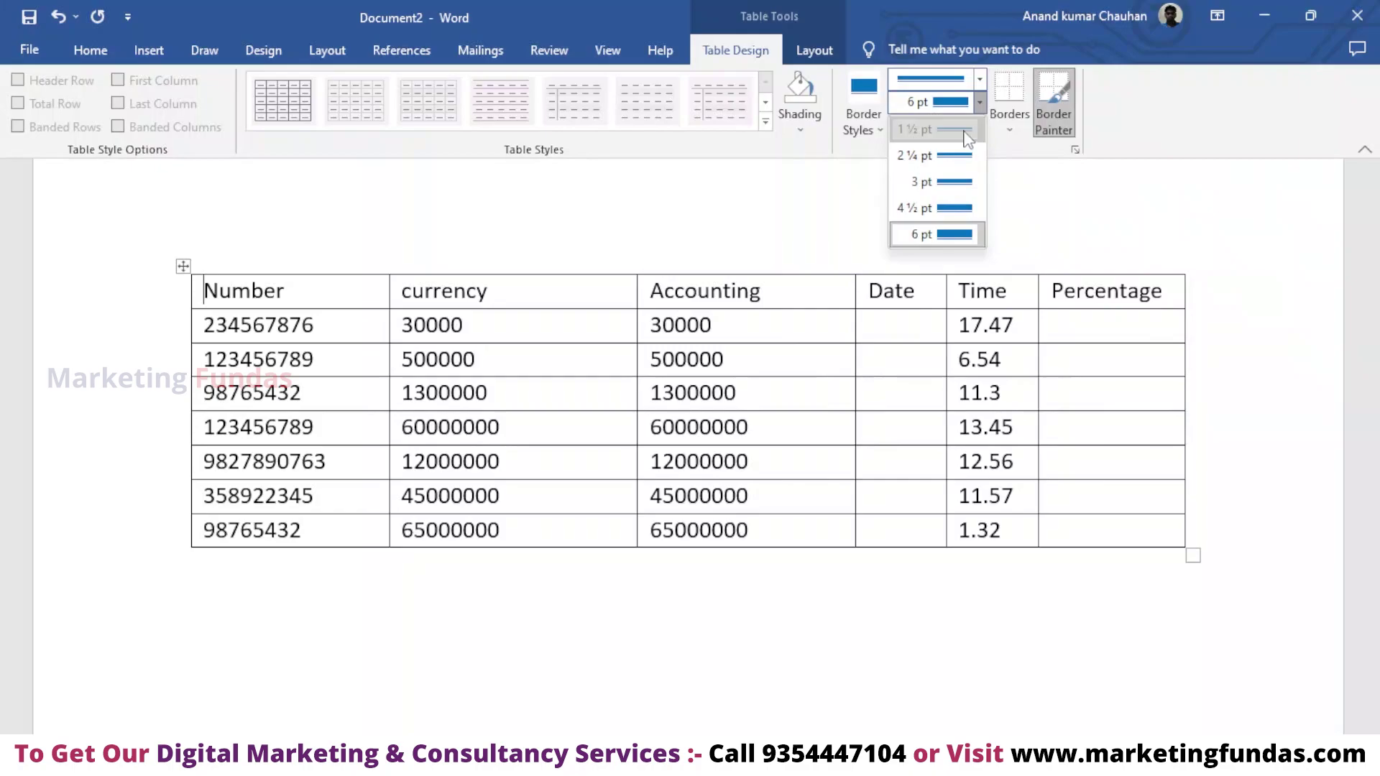
pyautogui.click(935, 126)
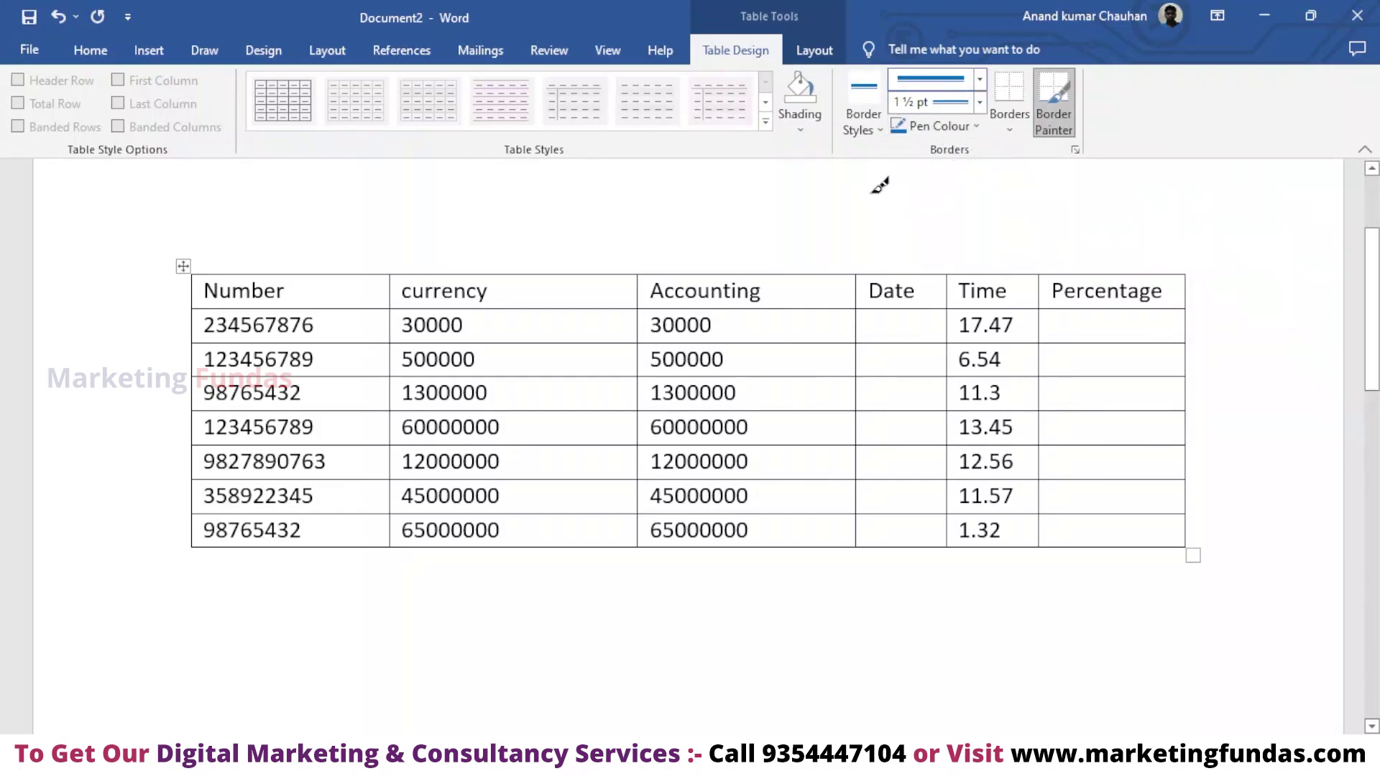
pyautogui.click(981, 102)
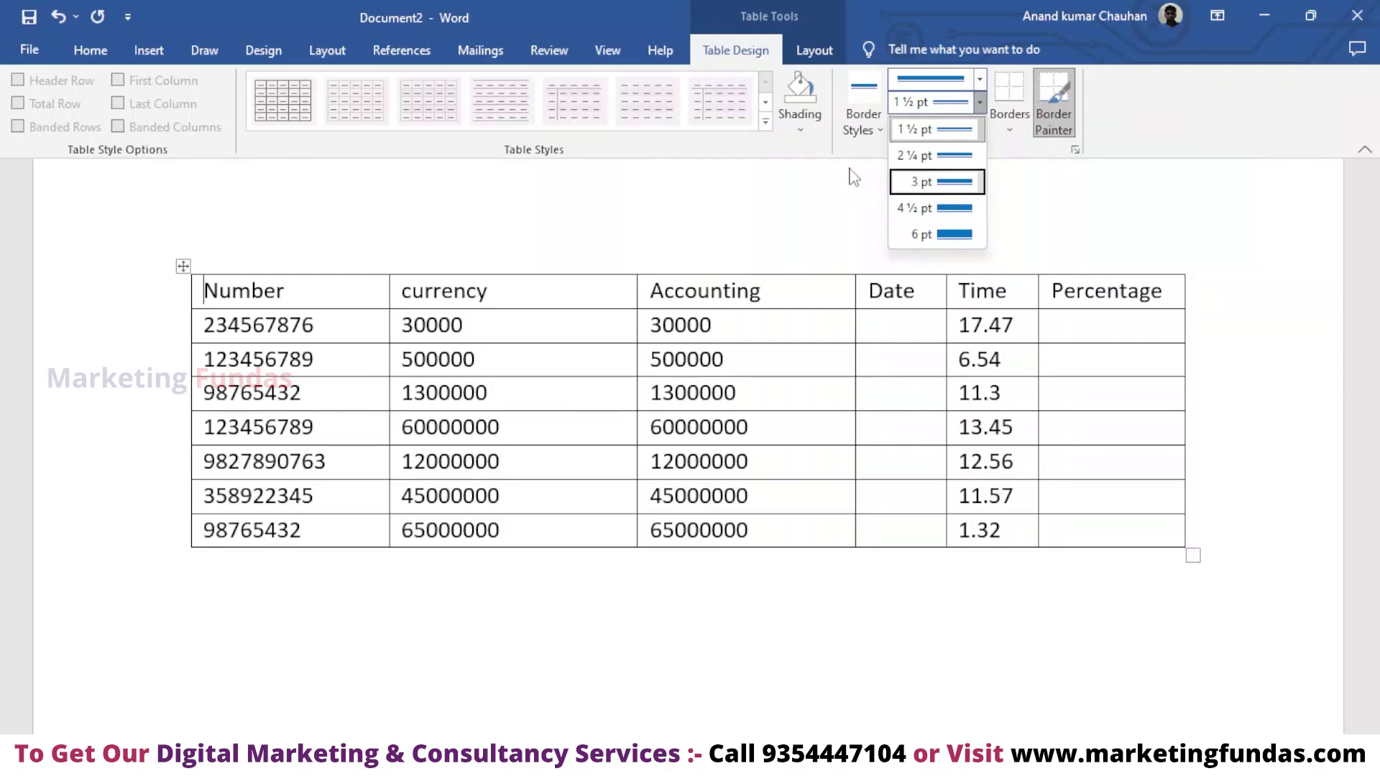
pyautogui.click(949, 128)
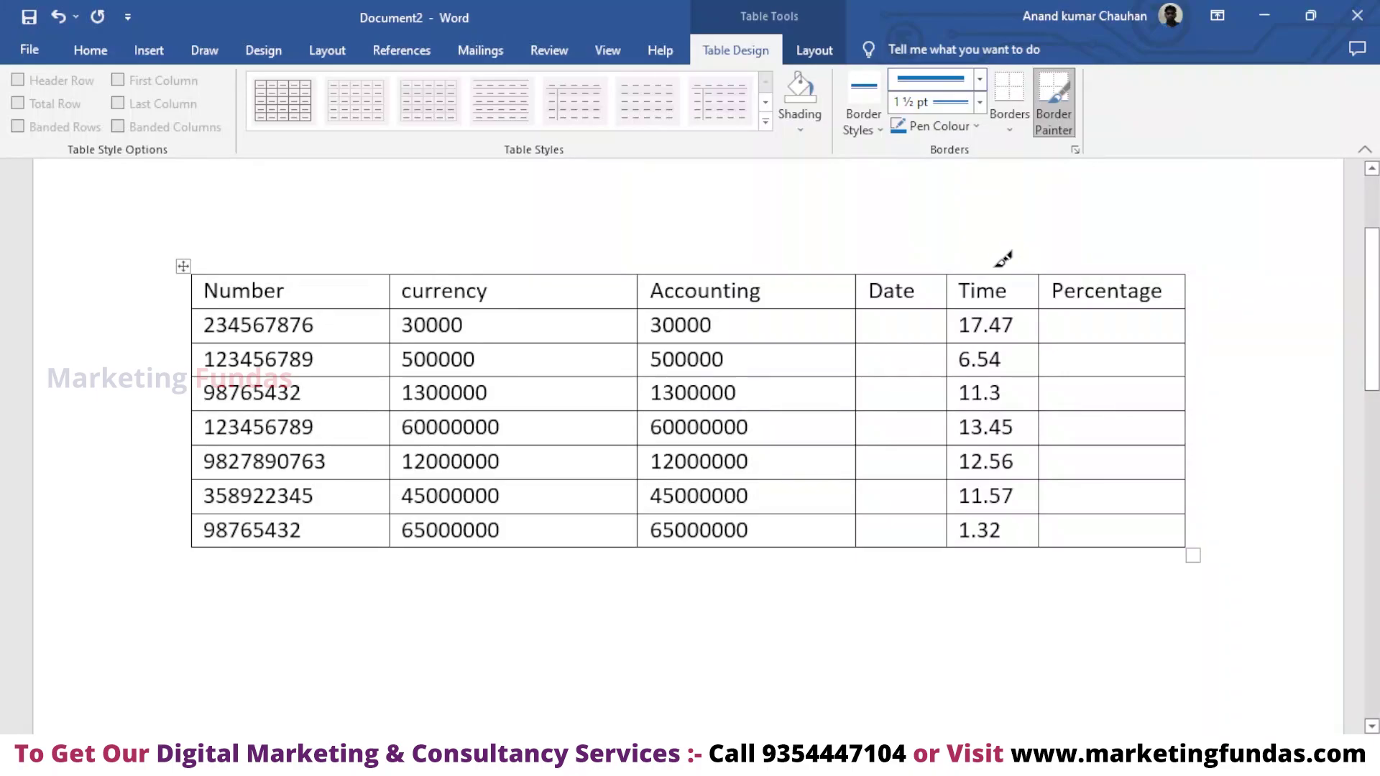
pyautogui.click(1010, 130)
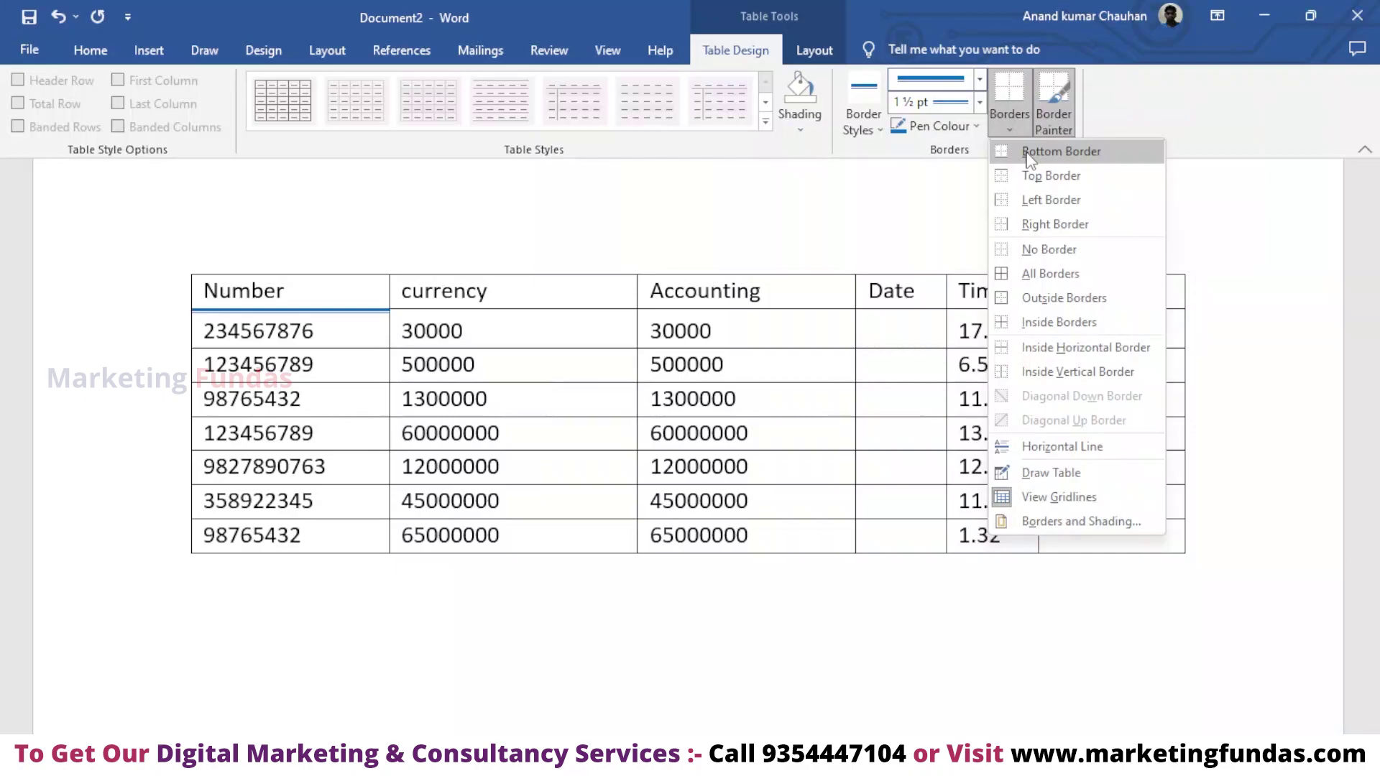
pyautogui.click(448, 282)
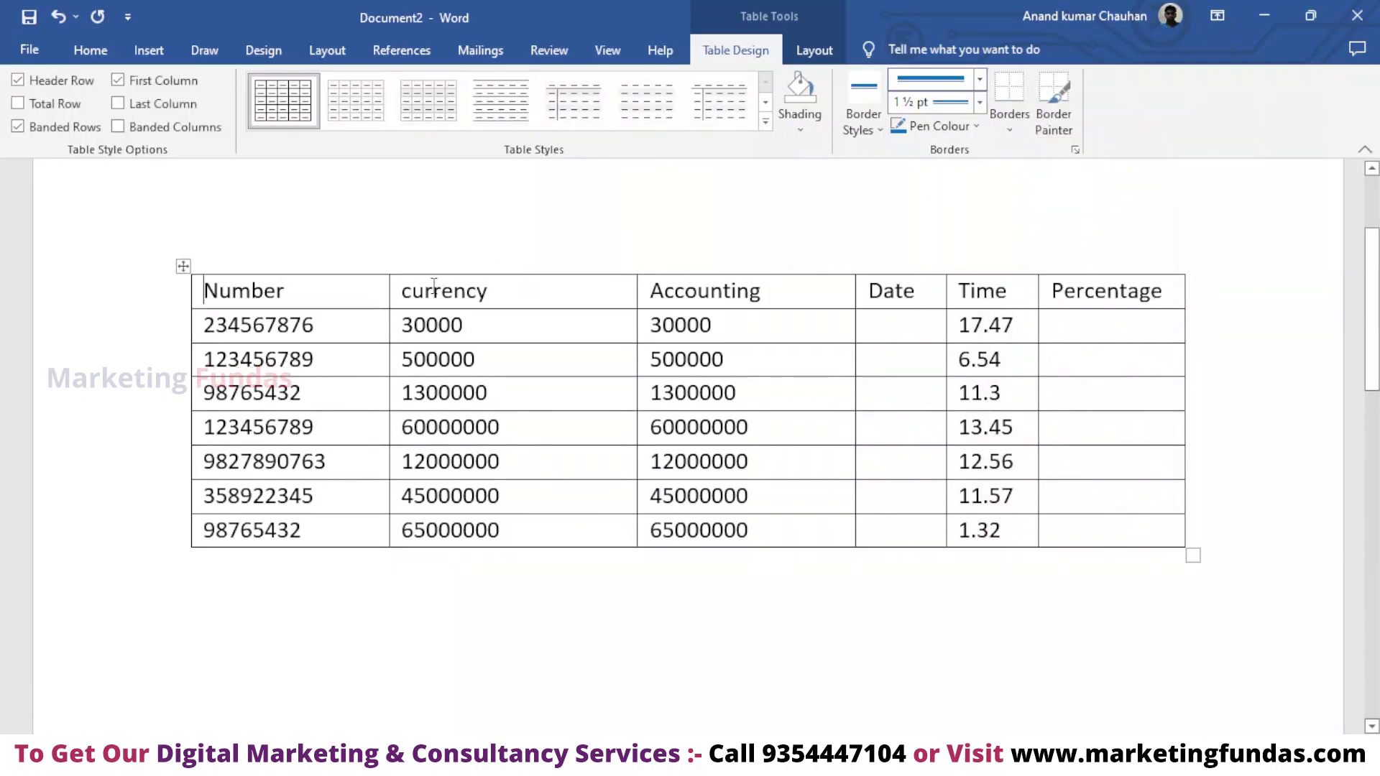
pyautogui.click(183, 266)
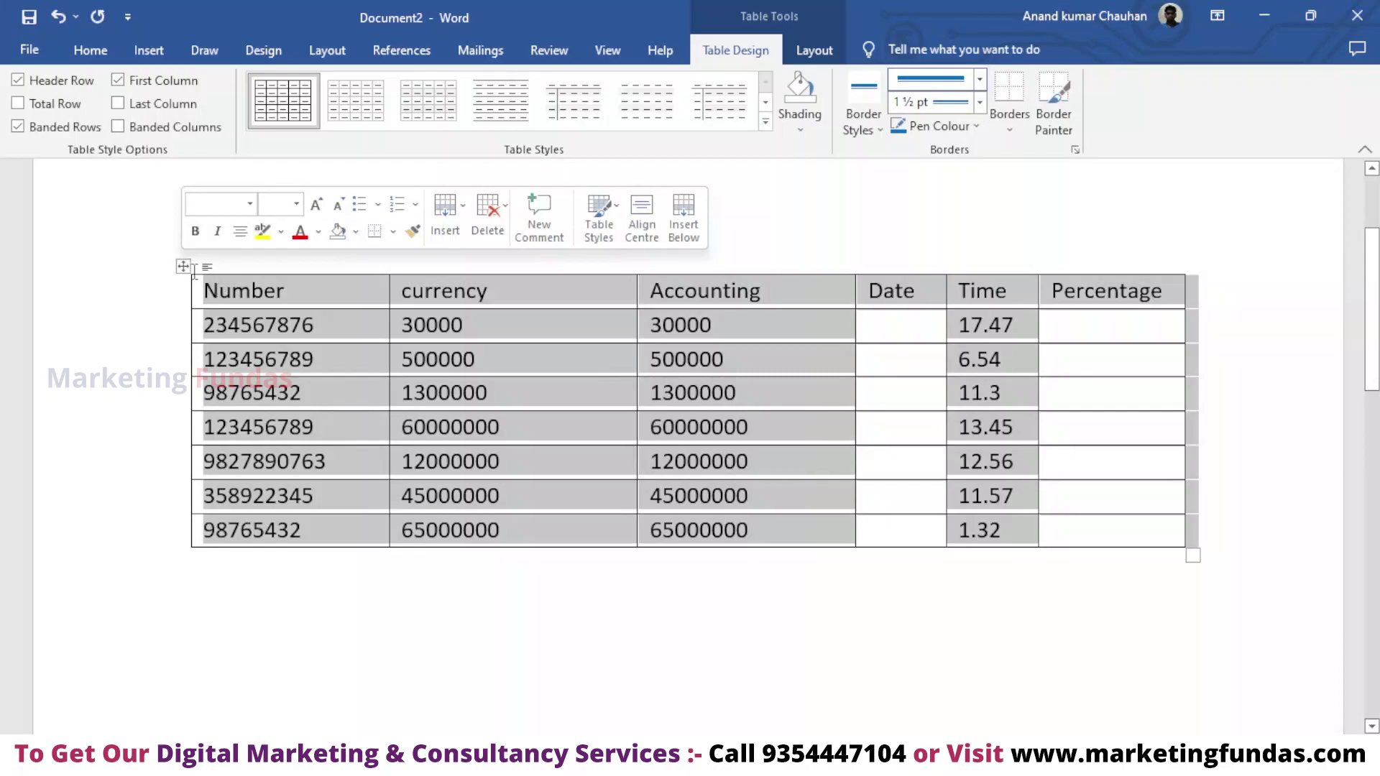
pyautogui.click(1011, 116)
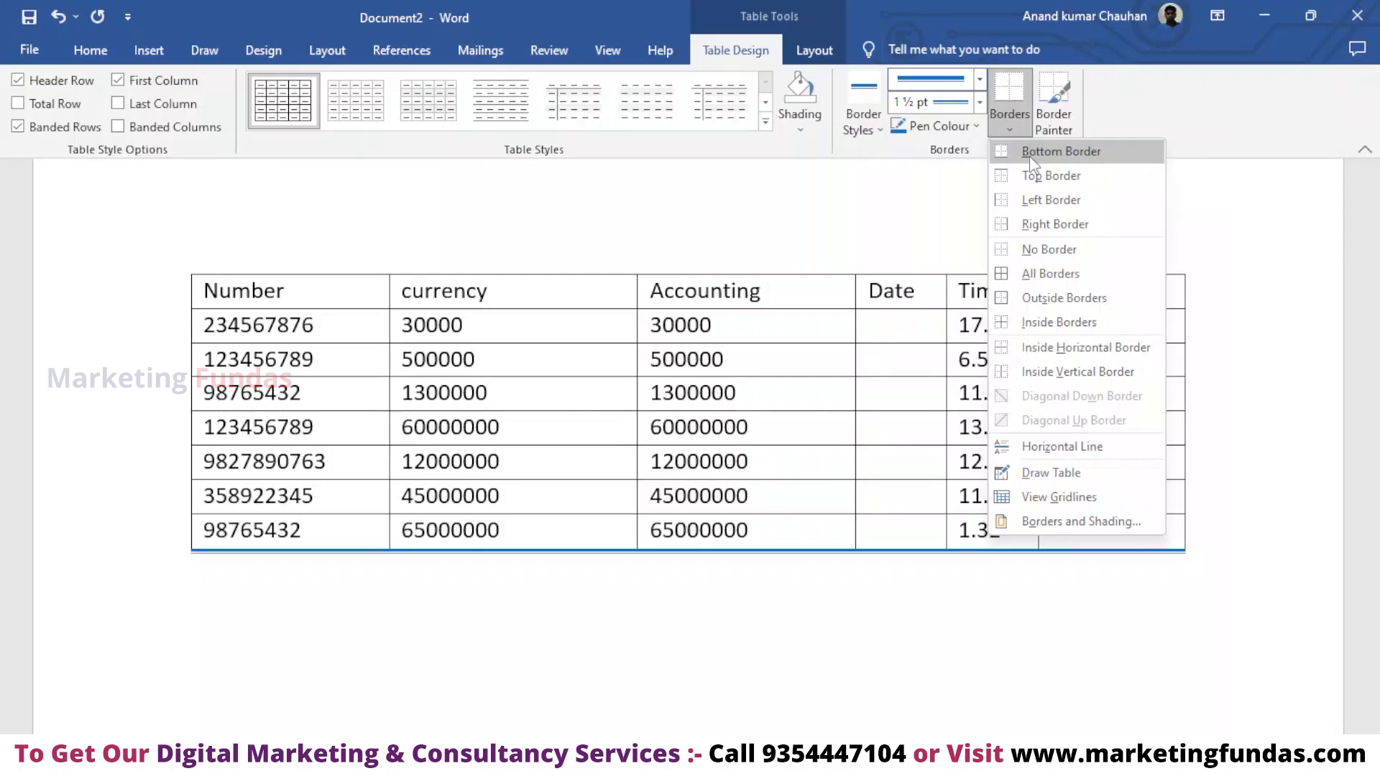
pyautogui.click(586, 244)
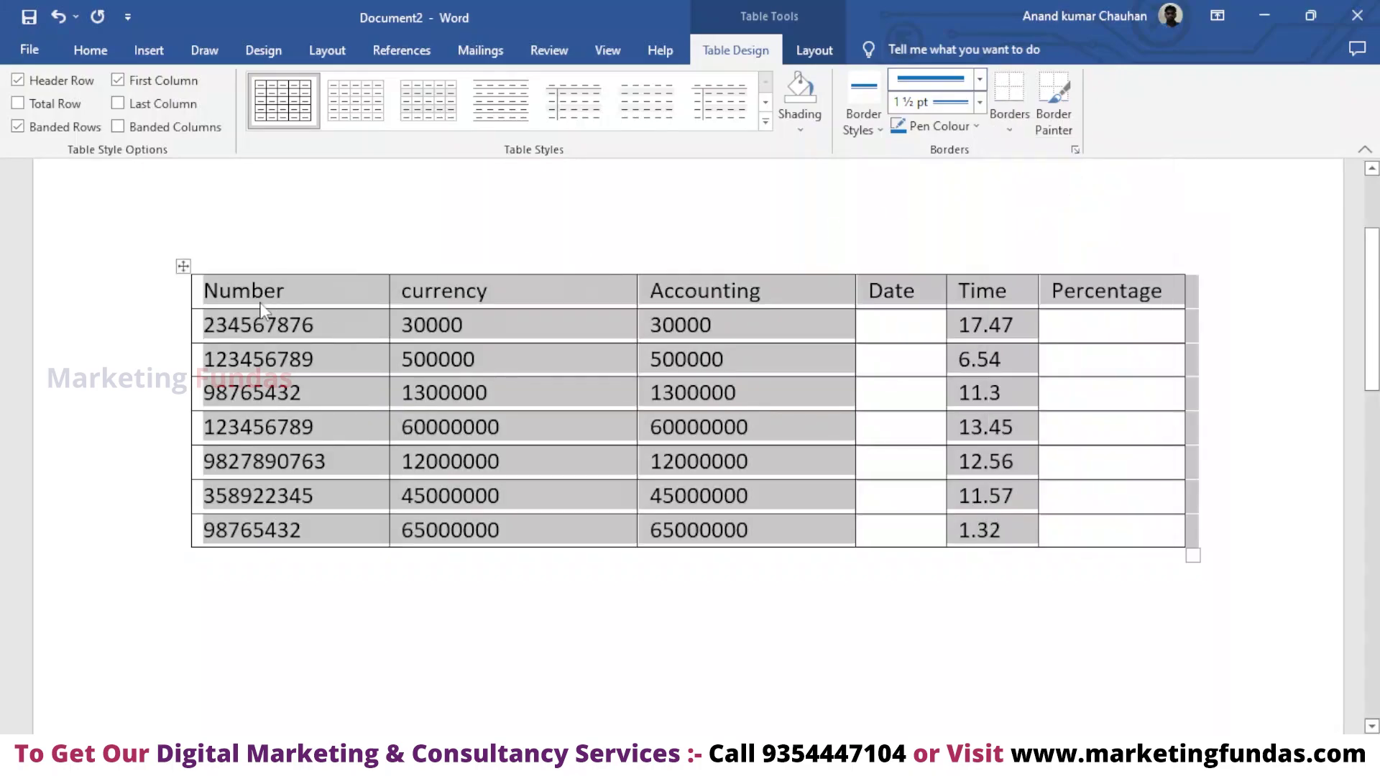
pyautogui.click(287, 240)
pyautogui.moveTo(201, 287)
pyautogui.mouseDown()
pyautogui.moveTo(1007, 471)
pyautogui.moveTo(1127, 534)
pyautogui.mouseUp()
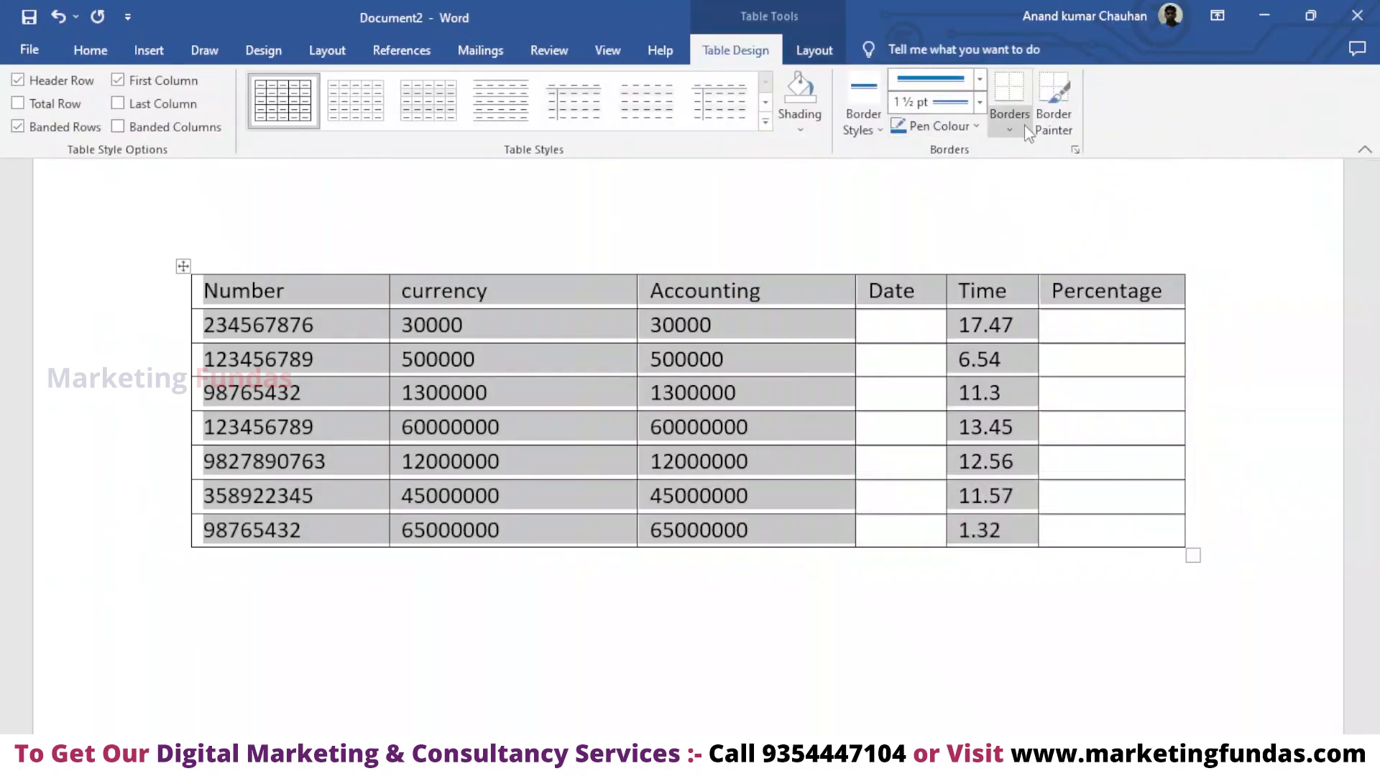
pyautogui.click(1023, 125)
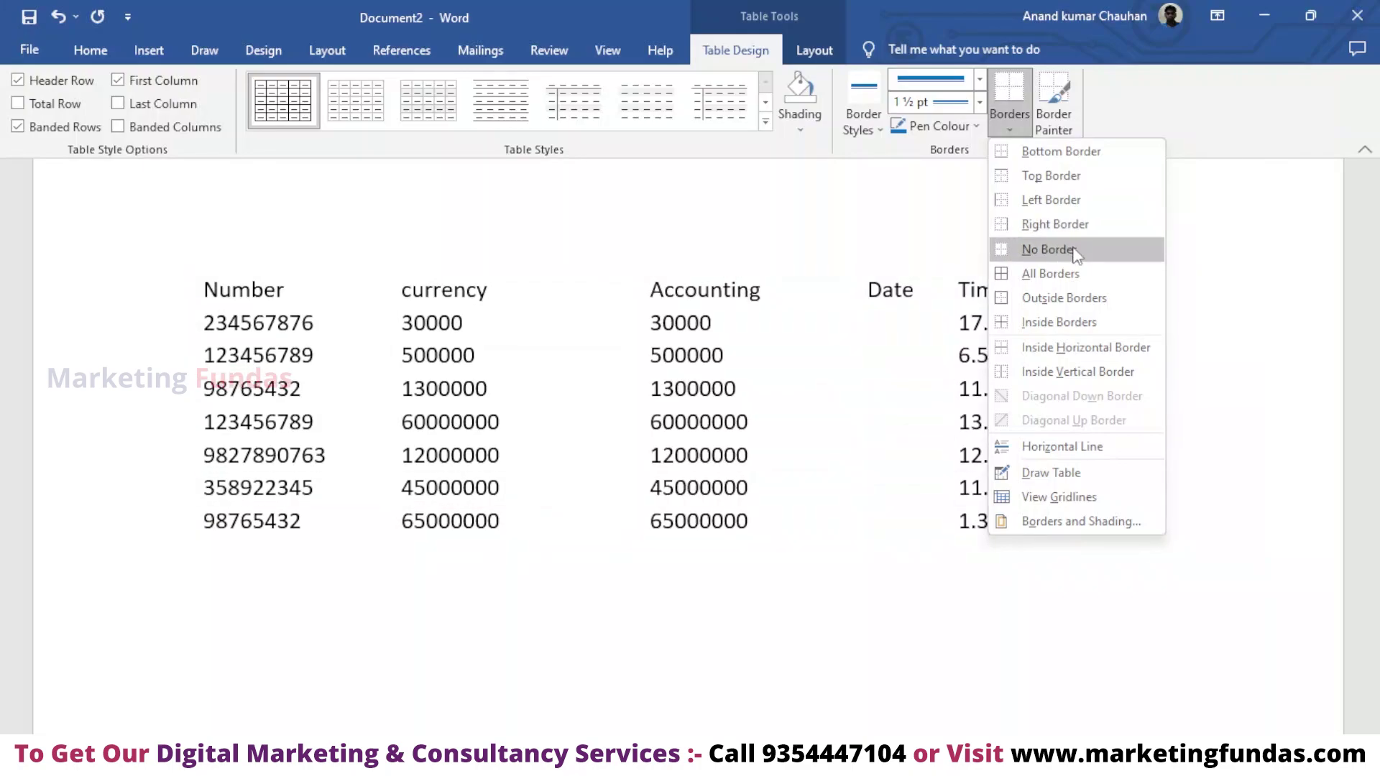
pyautogui.click(898, 203)
pyautogui.click(229, 327)
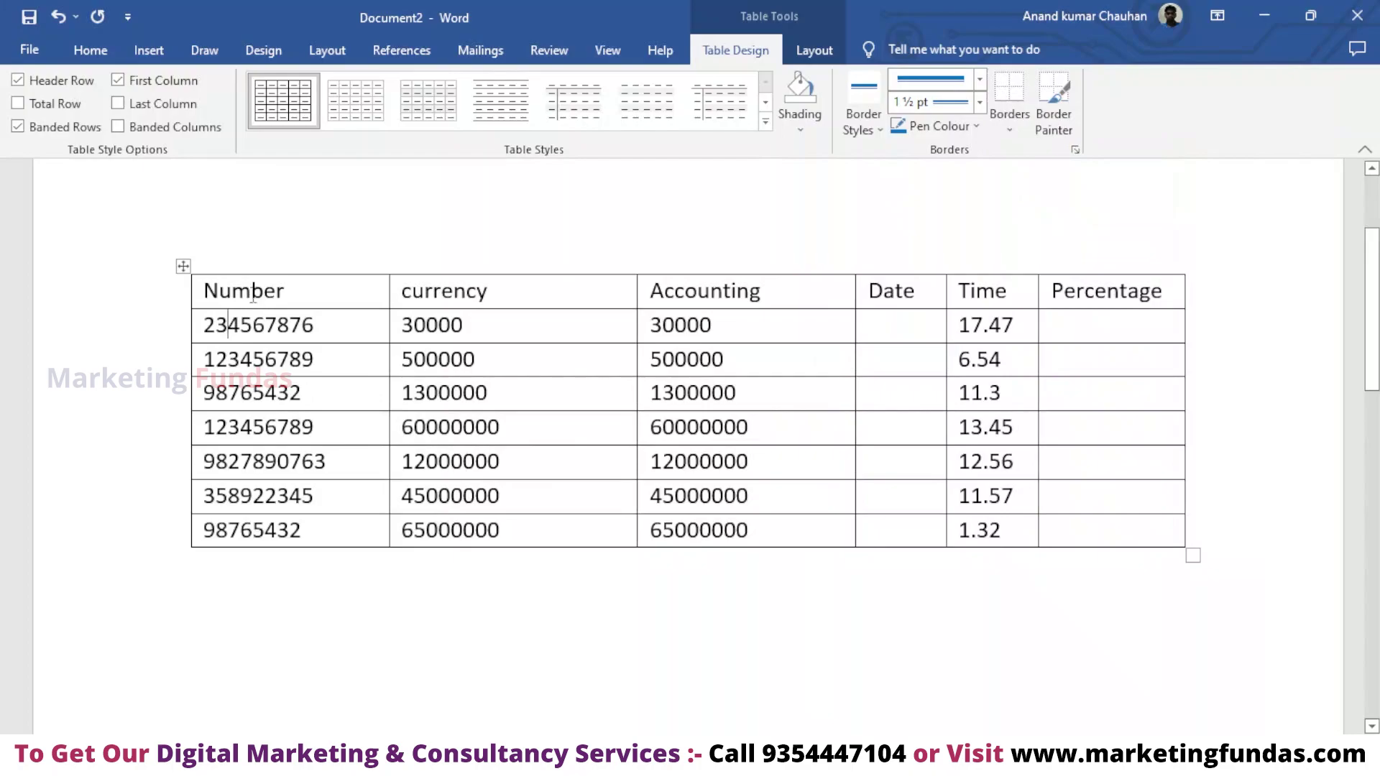
pyautogui.click(198, 292)
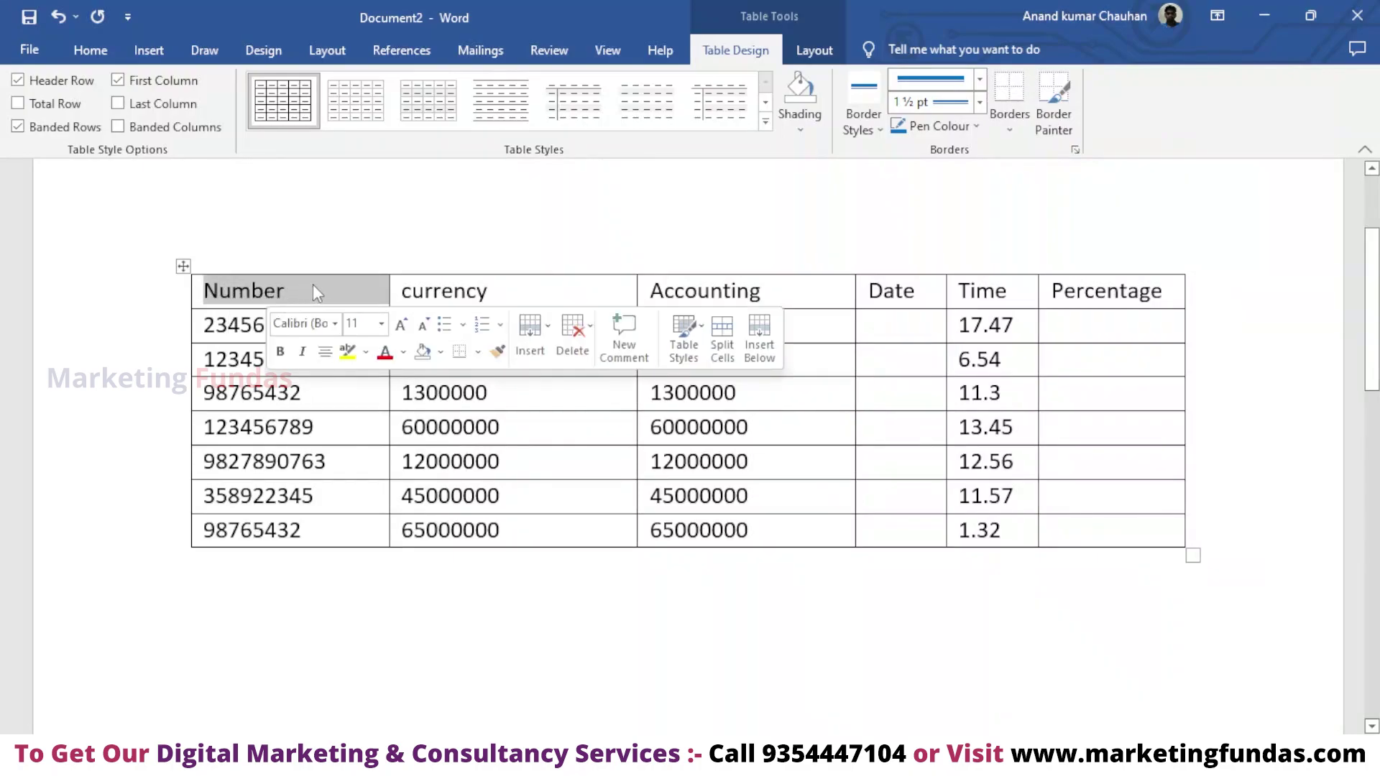
pyautogui.click(1012, 129)
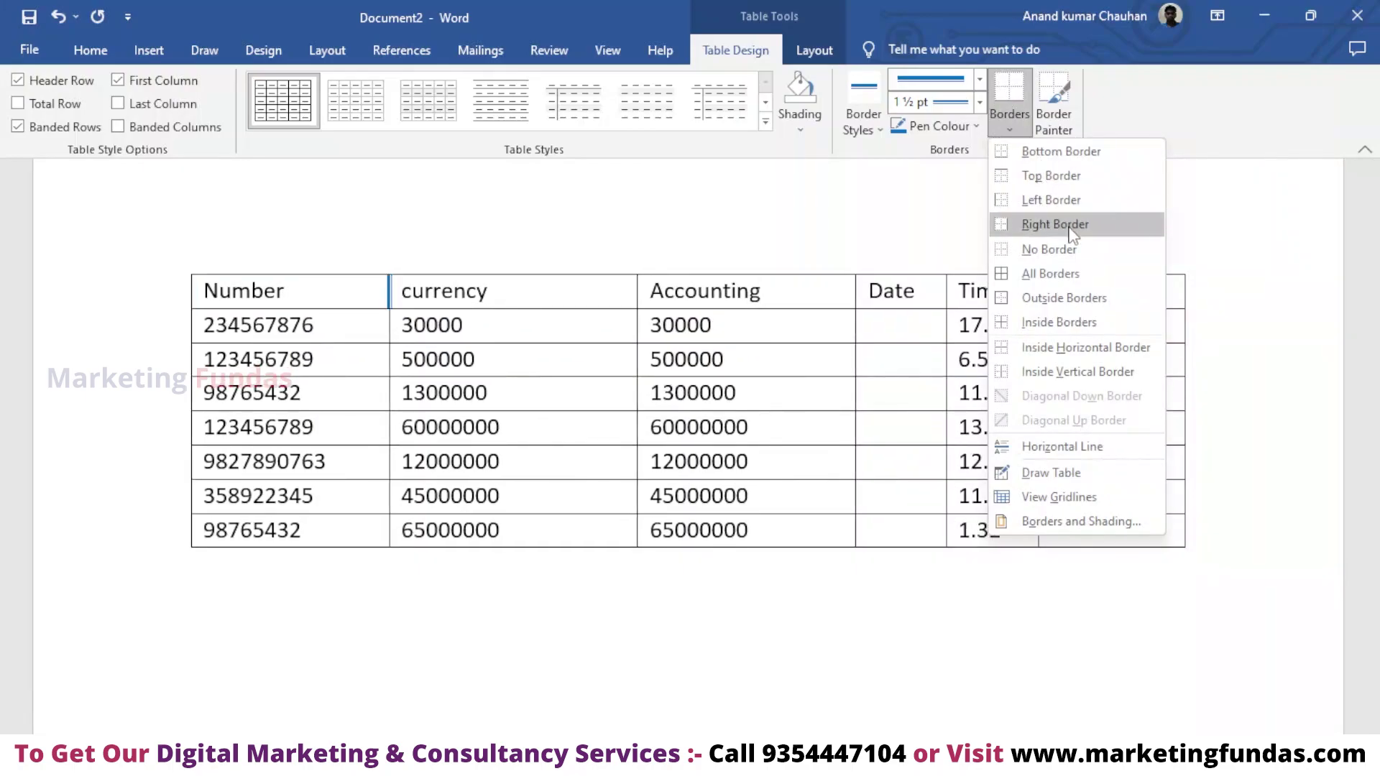
pyautogui.click(977, 197)
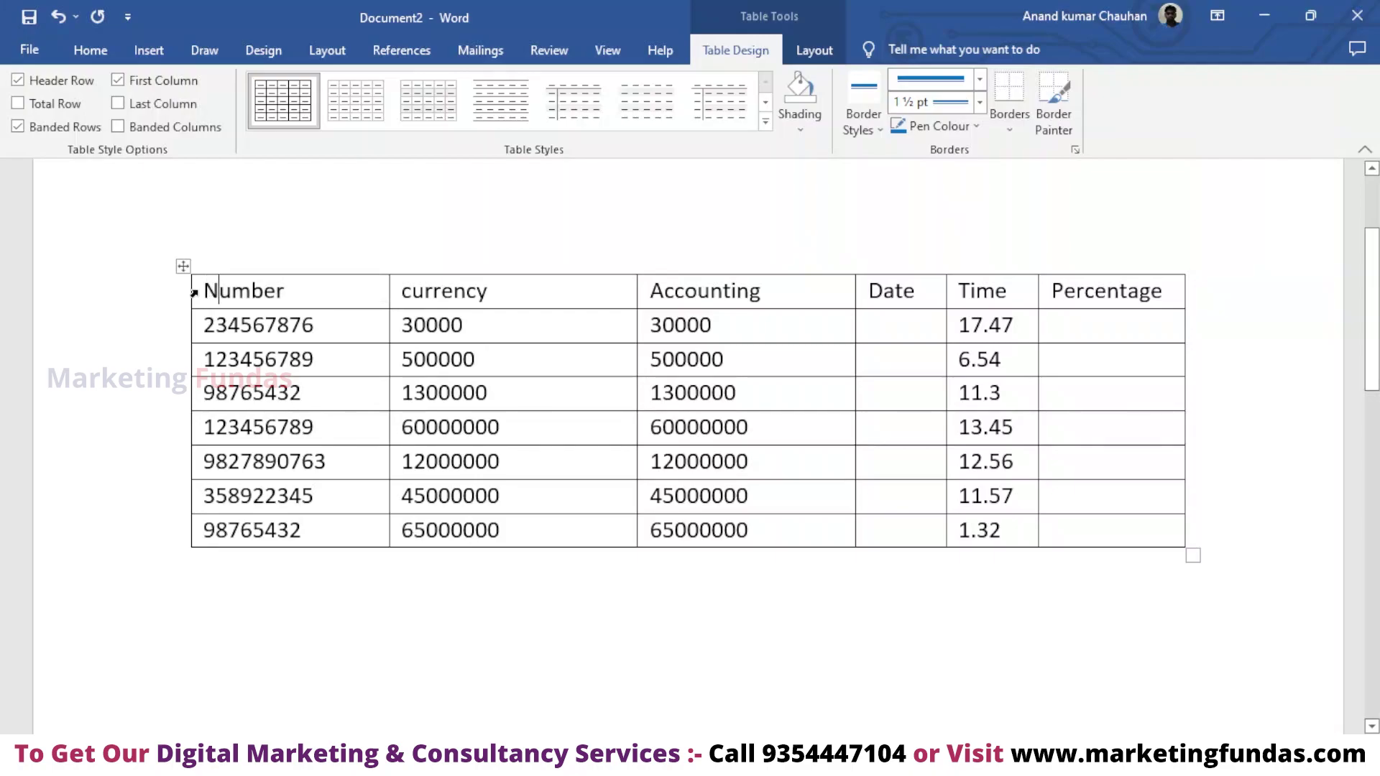
pyautogui.click(183, 267)
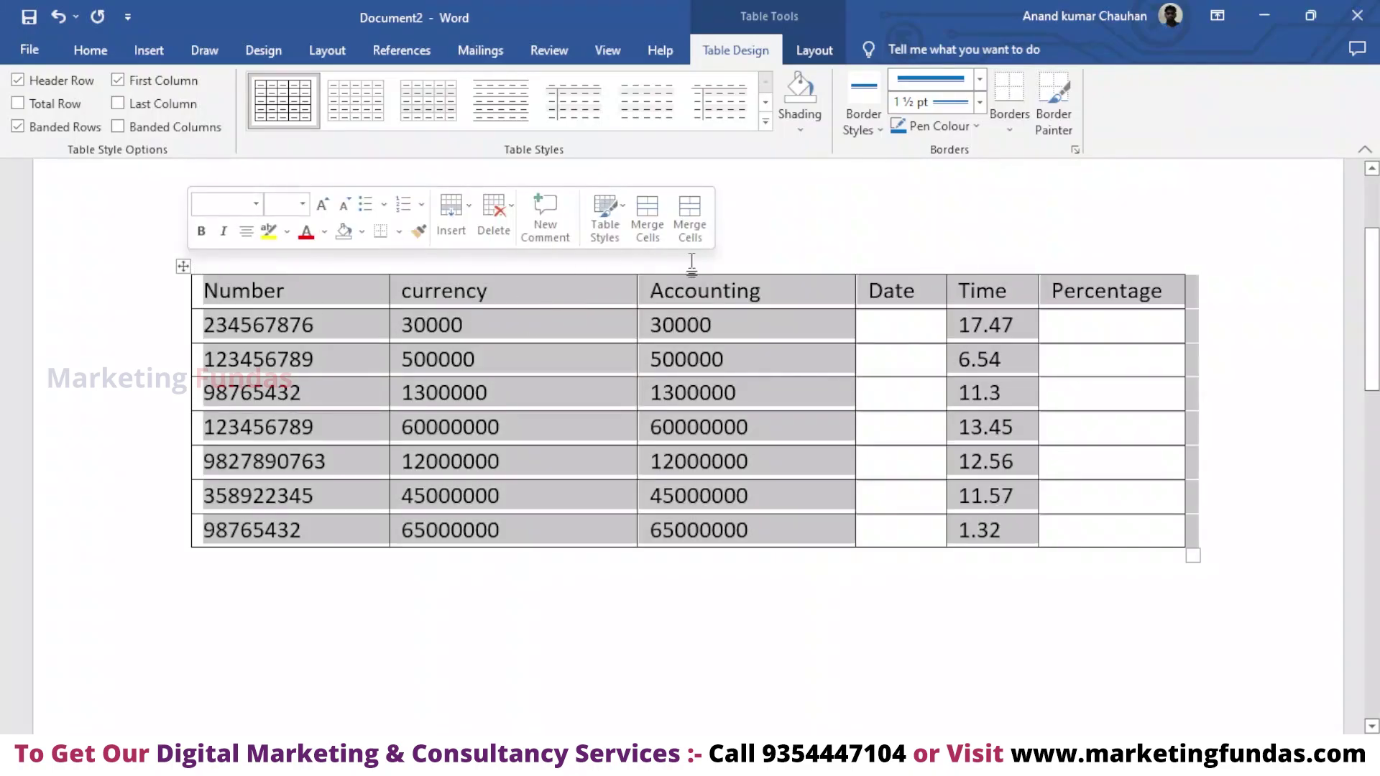
# - Apply All Borders so every table cell gets blue 1½ pt lines
pyautogui.click(1011, 119)
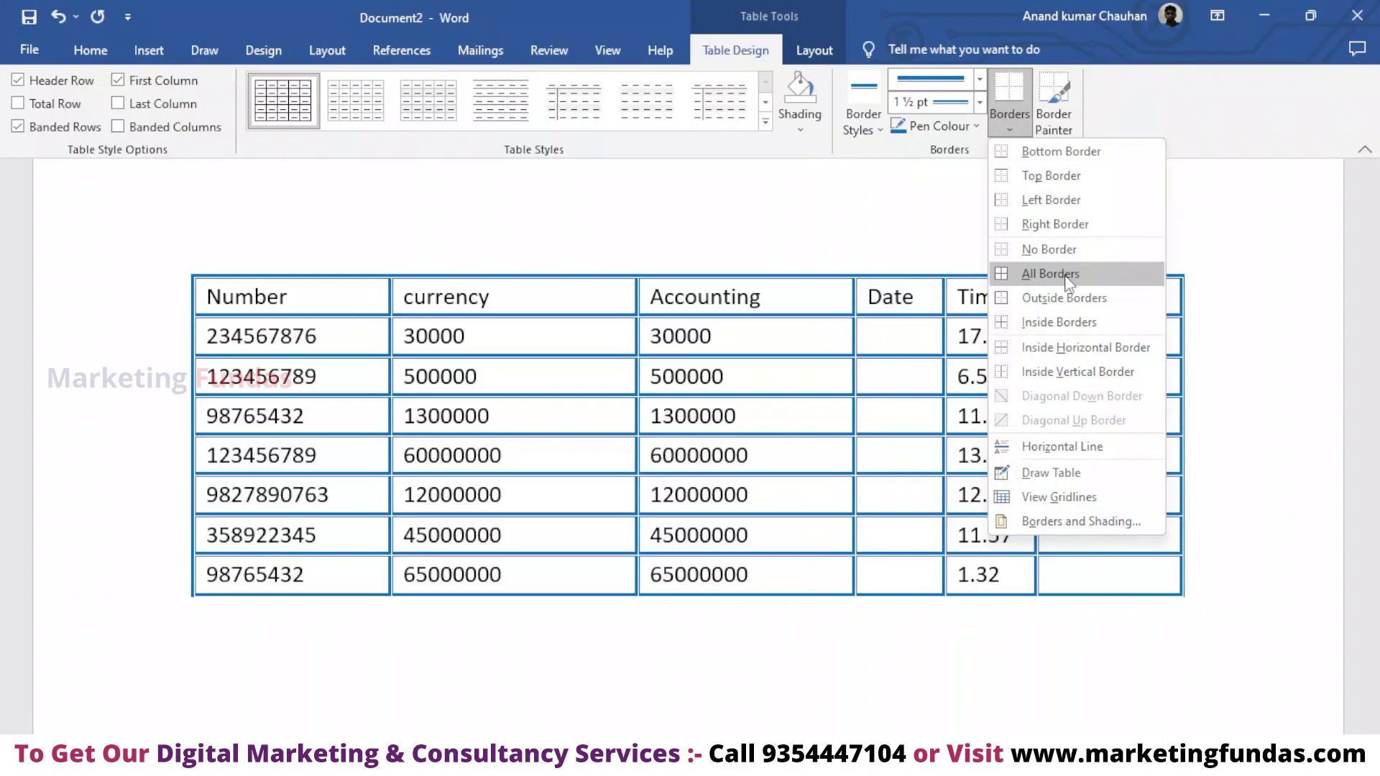
pyautogui.click(1066, 280)
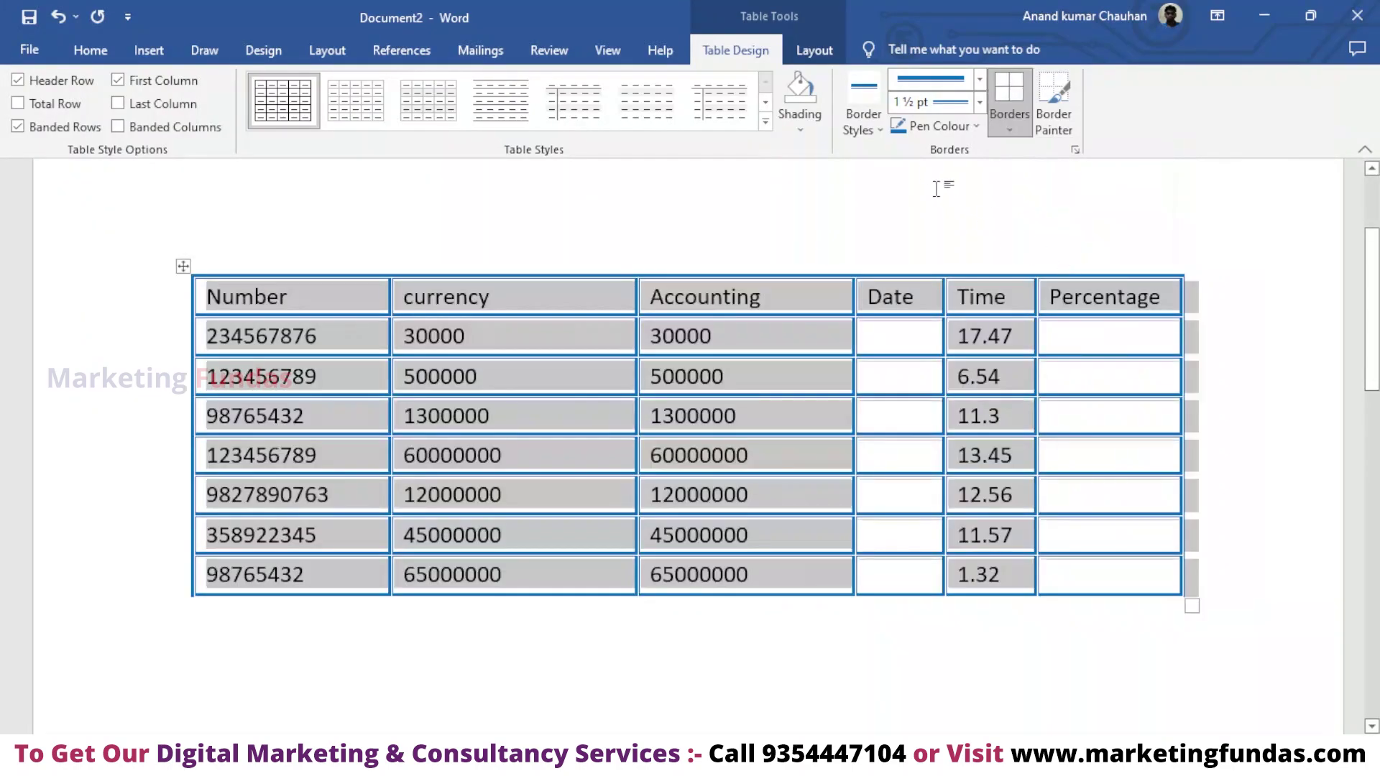
pyautogui.click(876, 128)
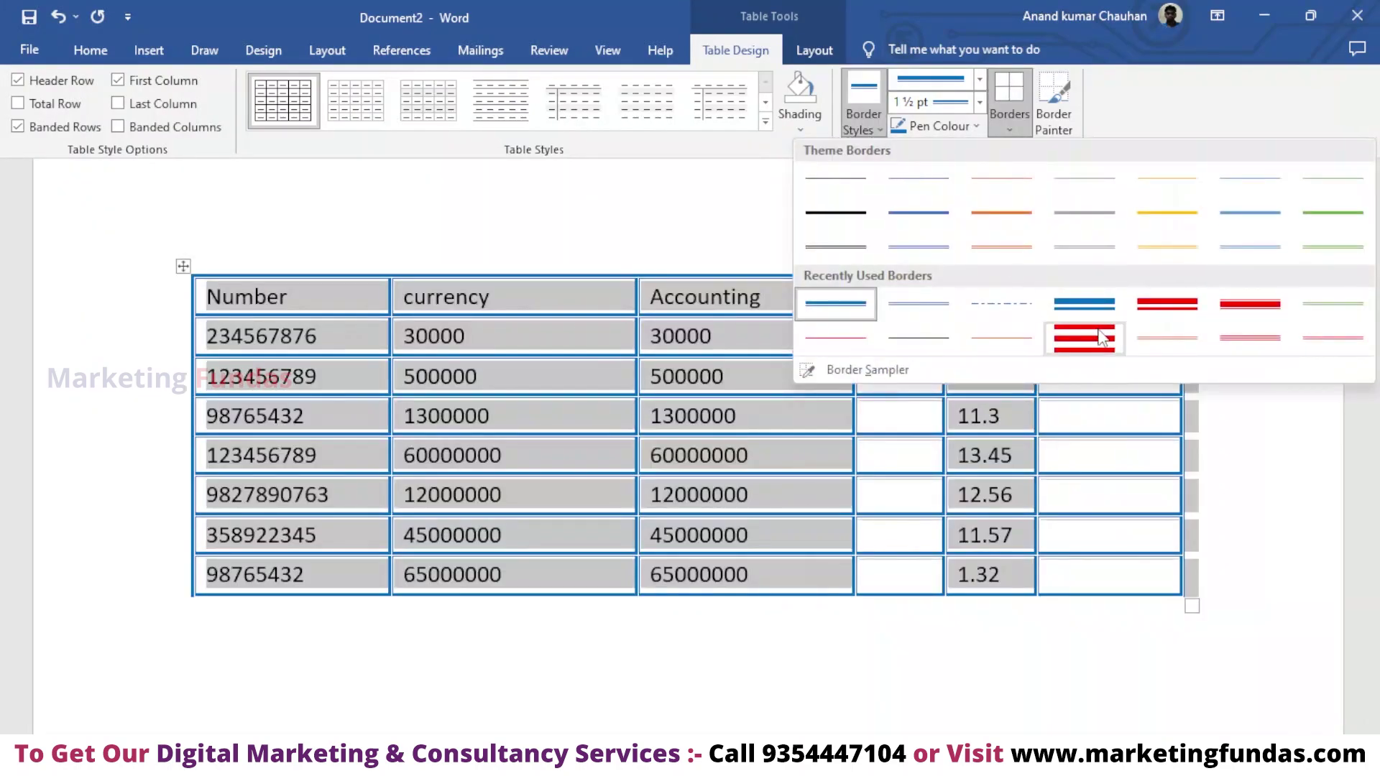
# - Choose the orange border style, apply it with All Borders, then reselect the whole table
pyautogui.click(1017, 213)
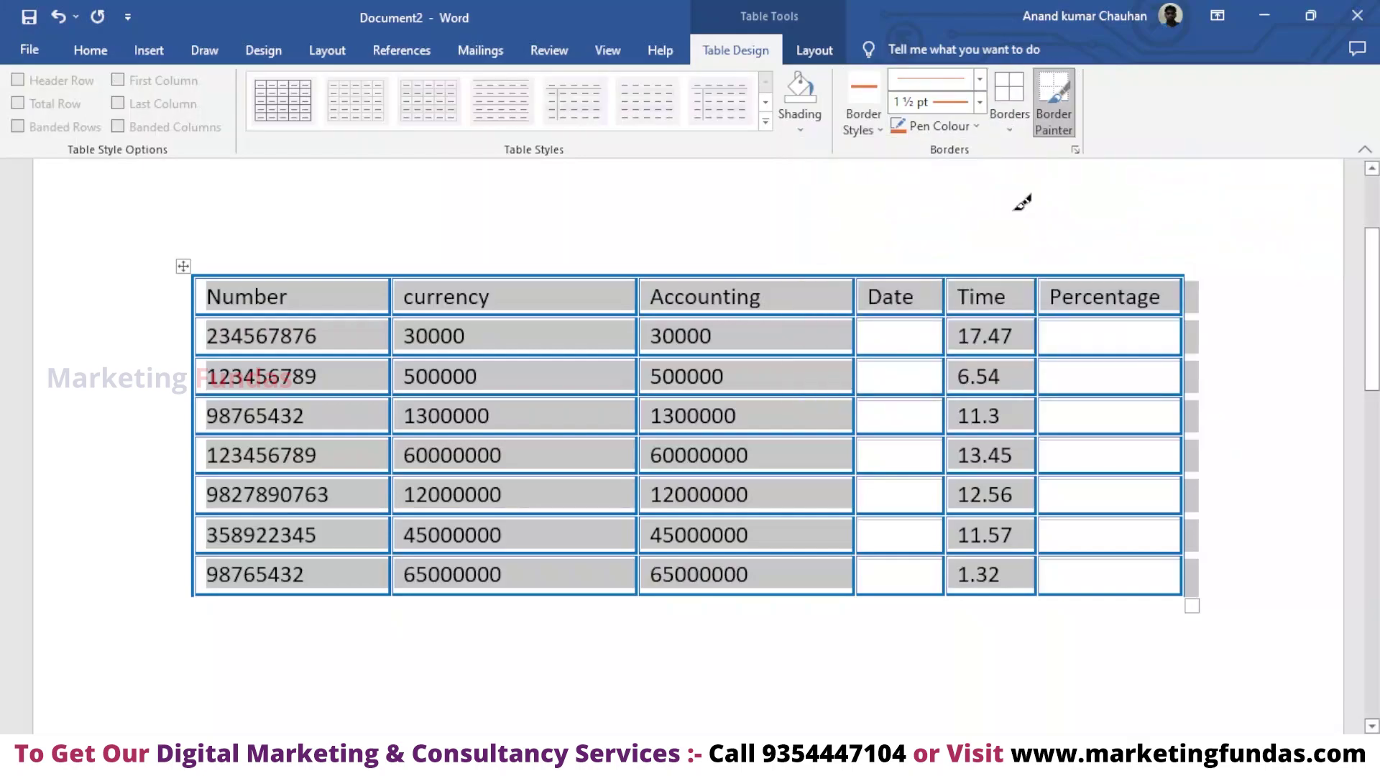
pyautogui.click(1010, 130)
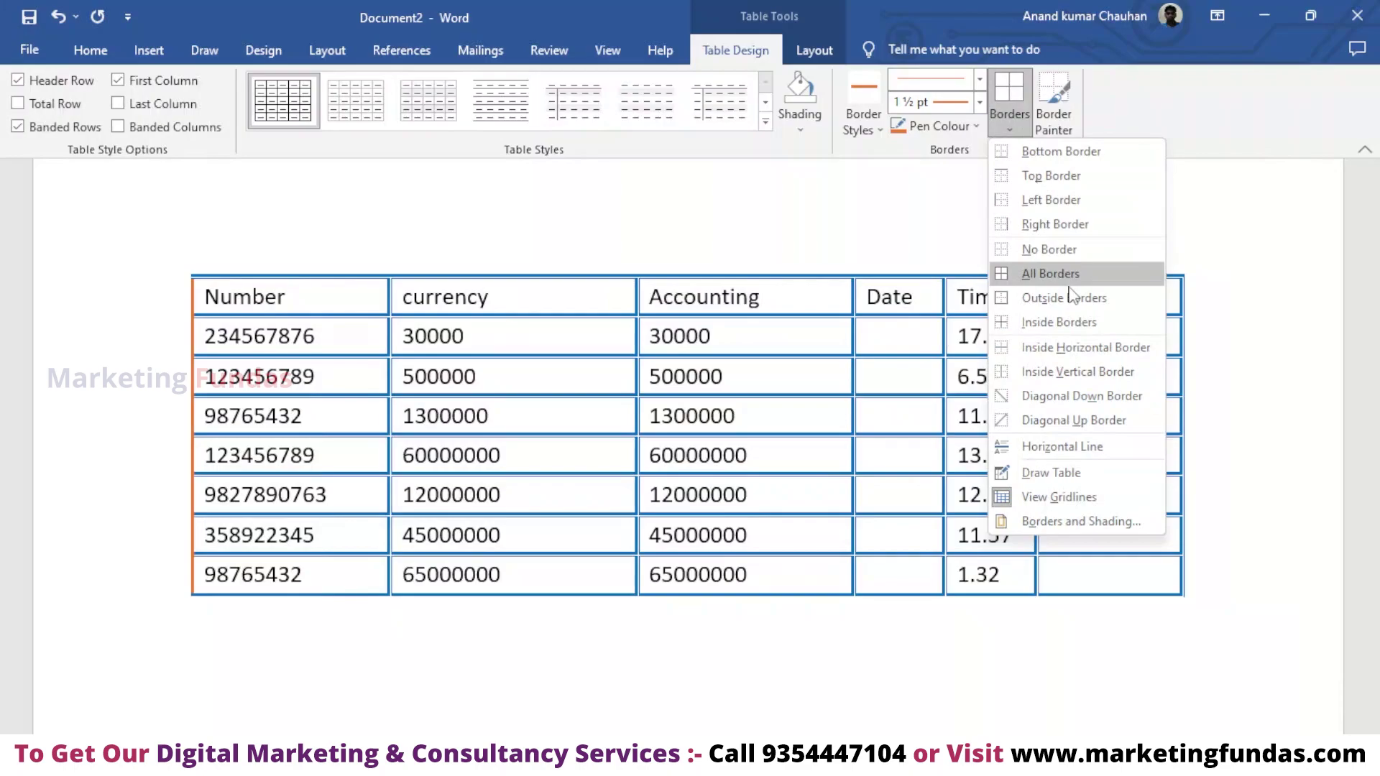
pyautogui.click(1069, 277)
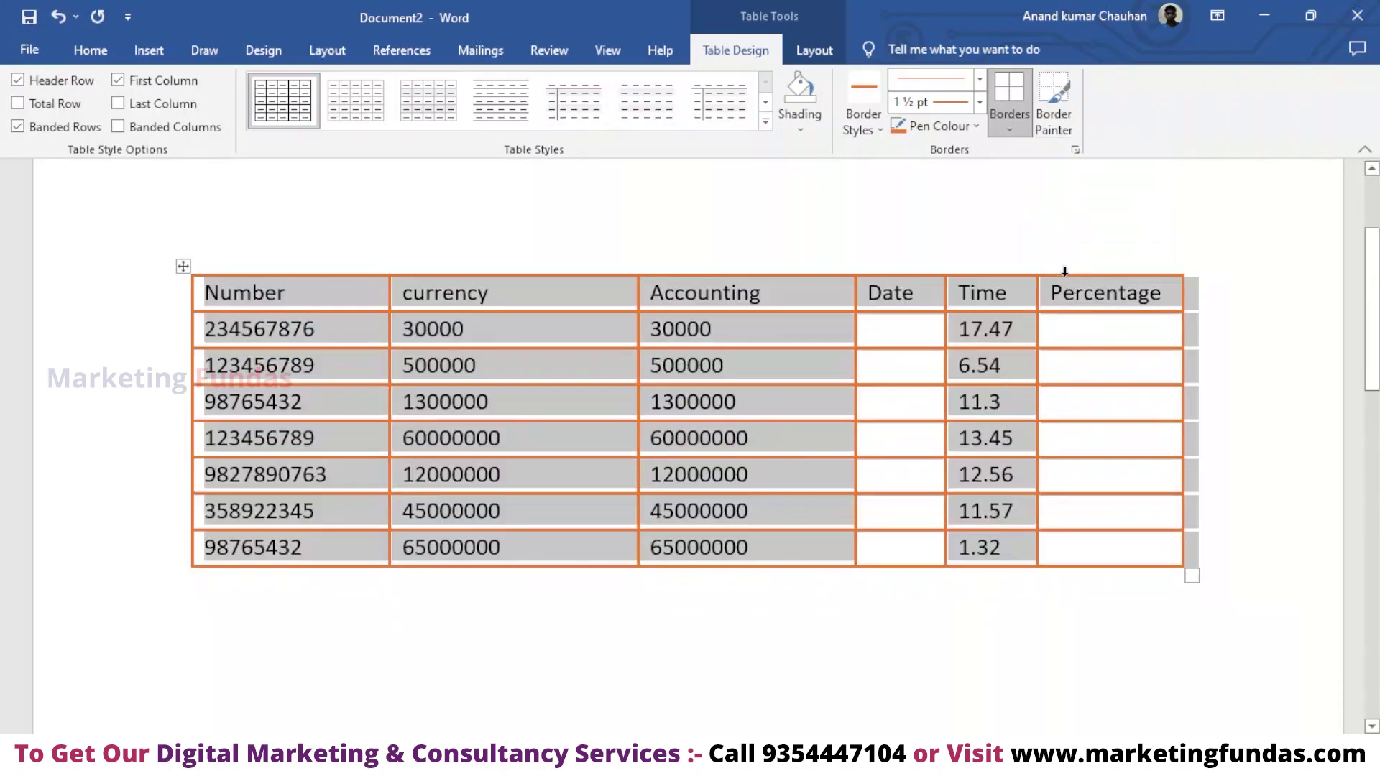
pyautogui.click(829, 236)
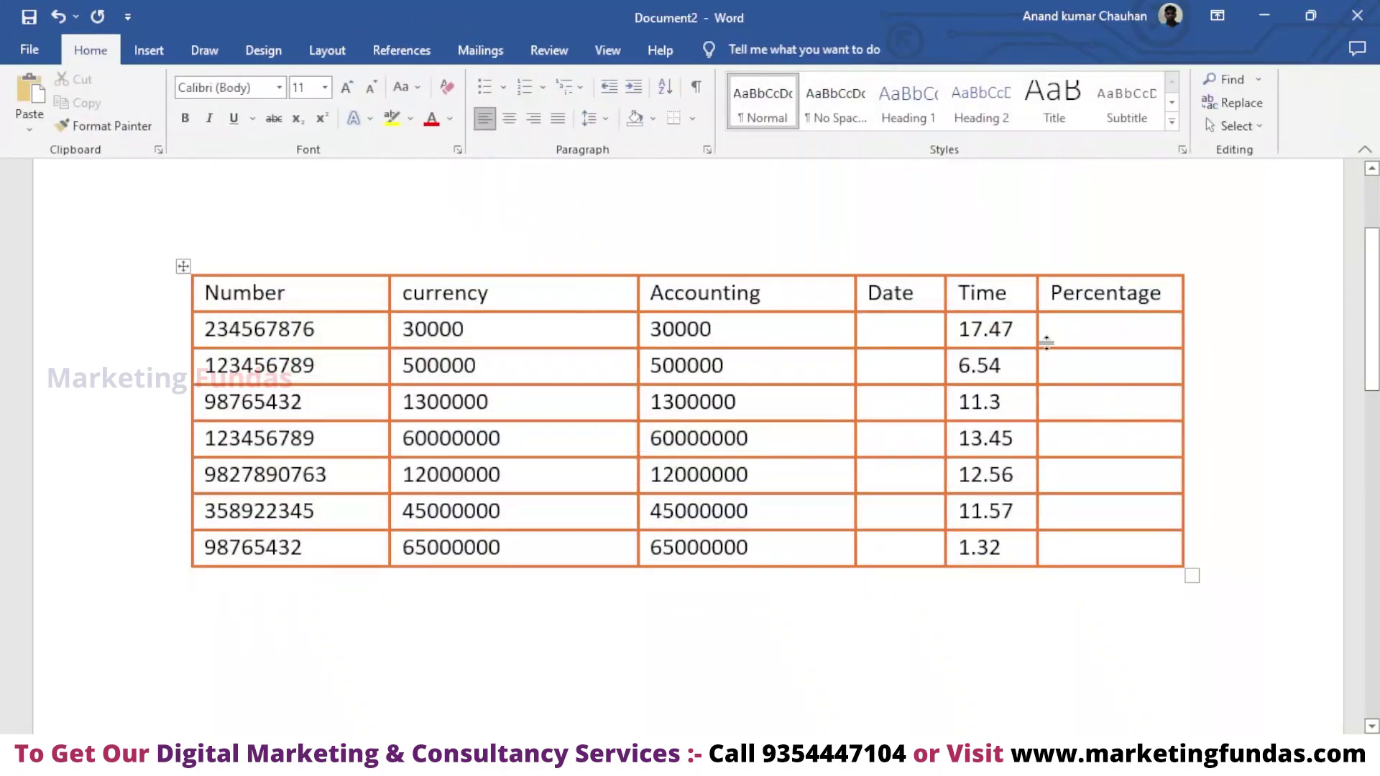
pyautogui.click(183, 267)
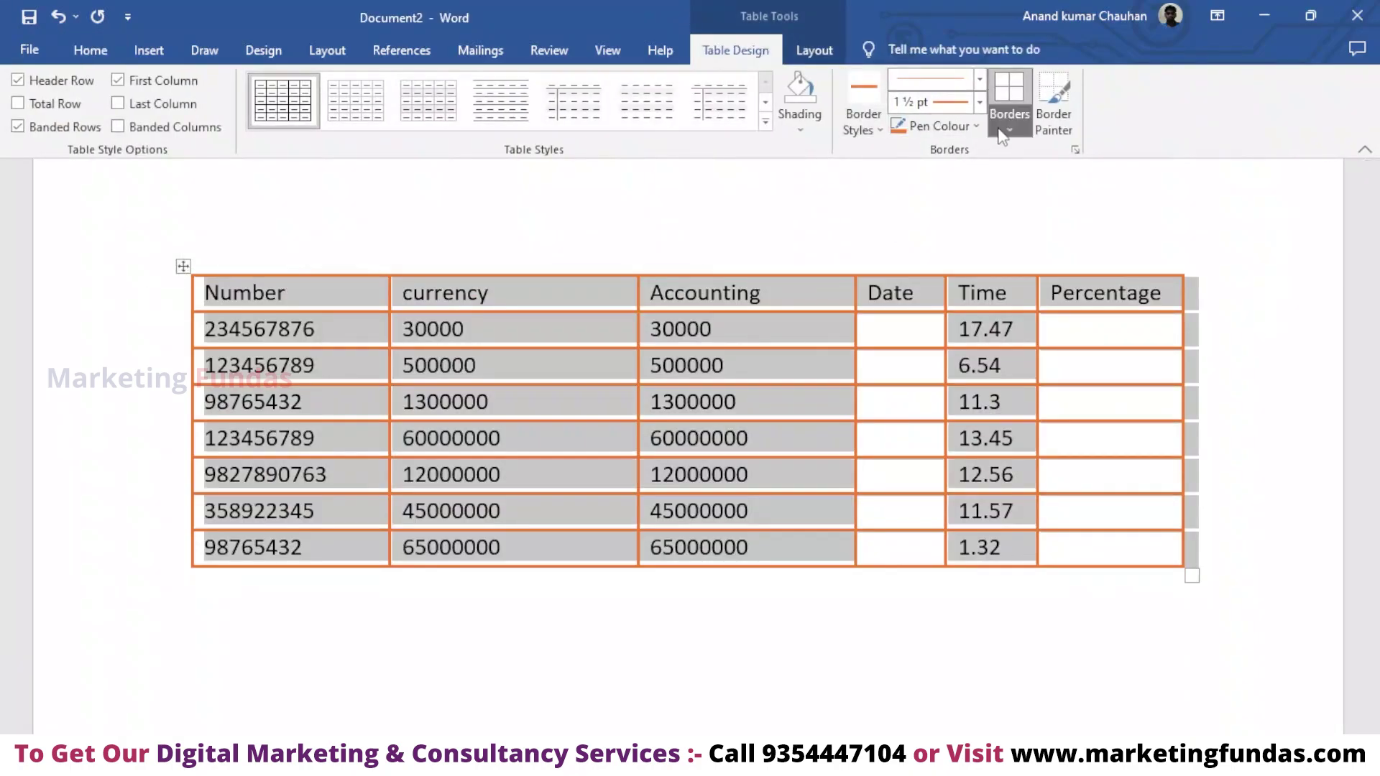
# - Choose Draw Table from the Borders list to draw table lines by hand
pyautogui.click(1011, 129)
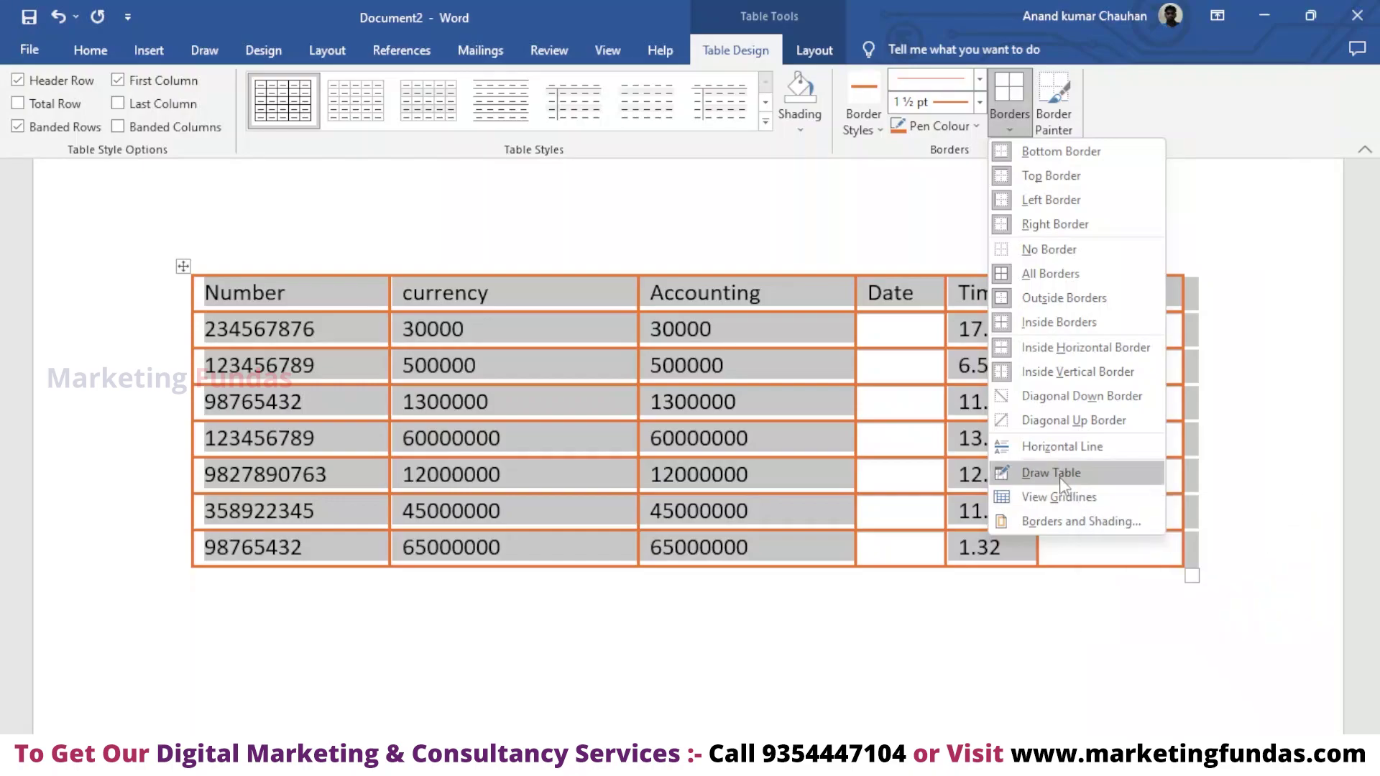
pyautogui.click(1059, 473)
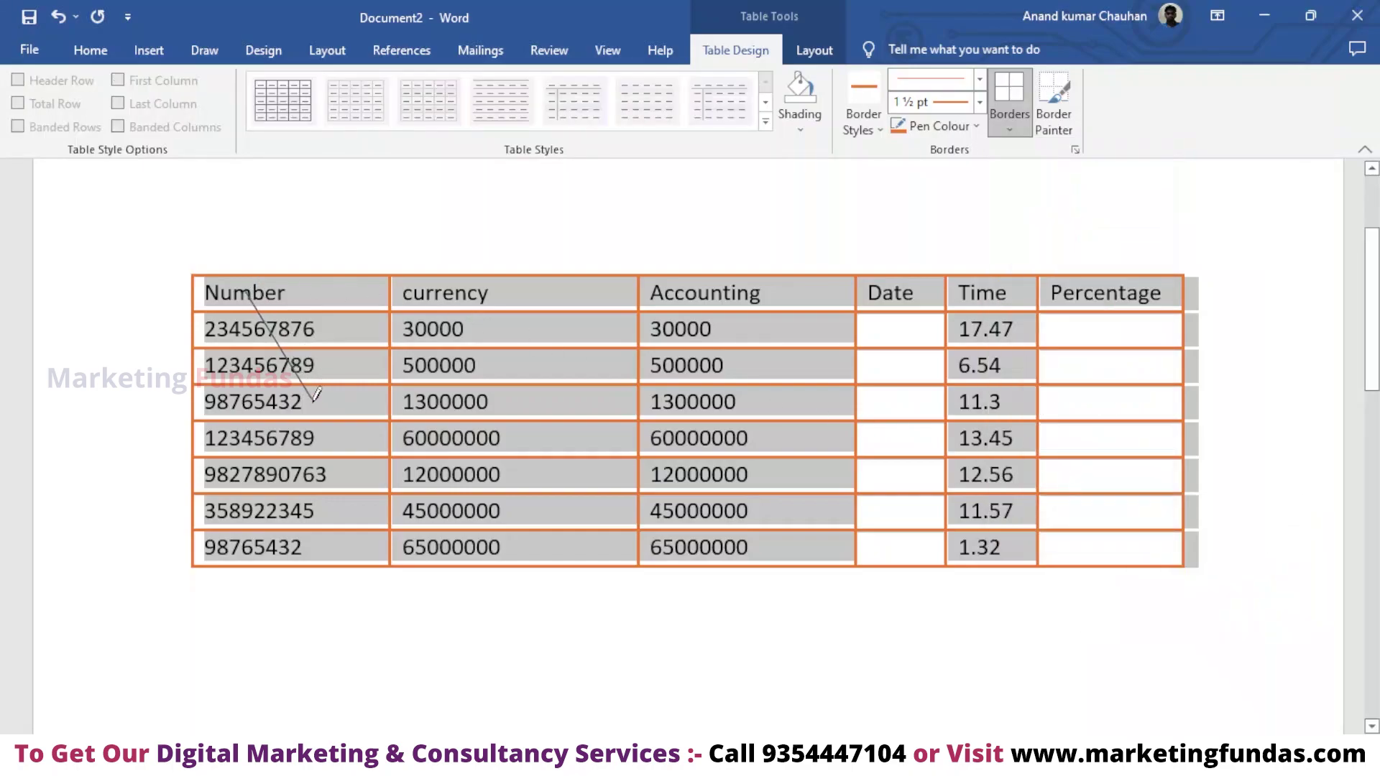
# - Draw a line down the table's left edge, then leave Draw Table and reopen the Borders list
pyautogui.moveTo(198, 275); pyautogui.dragTo(181, 564)
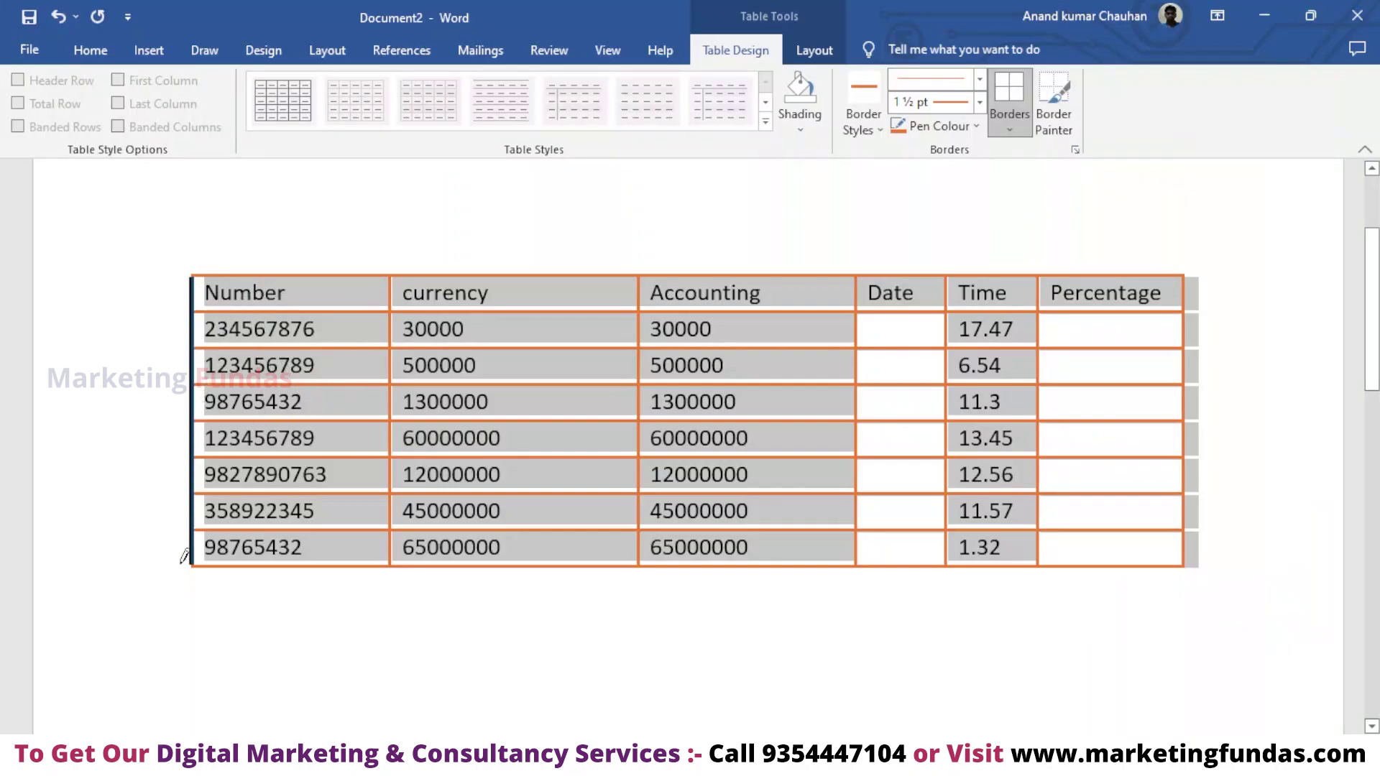
pyautogui.moveTo(196, 276); pyautogui.dragTo(195, 435)
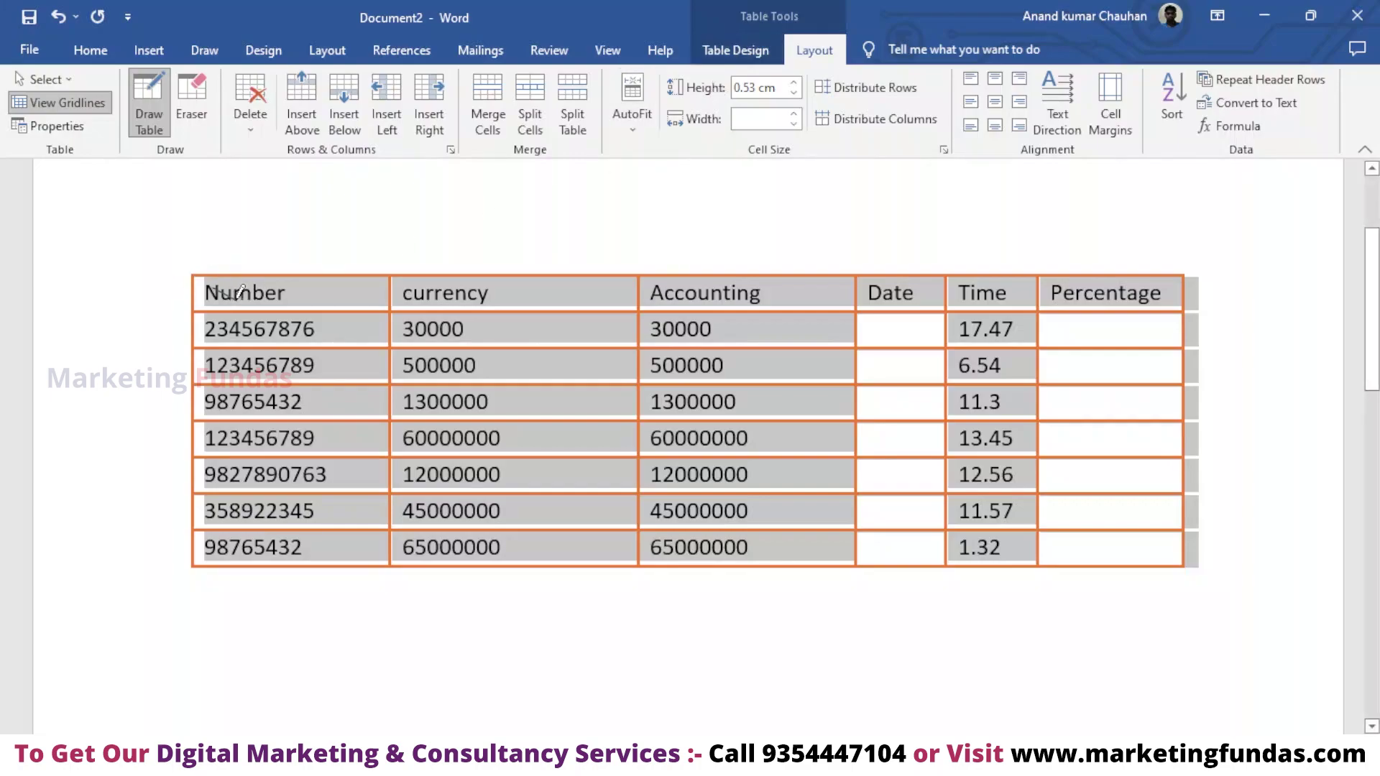
pyautogui.press('Escape')
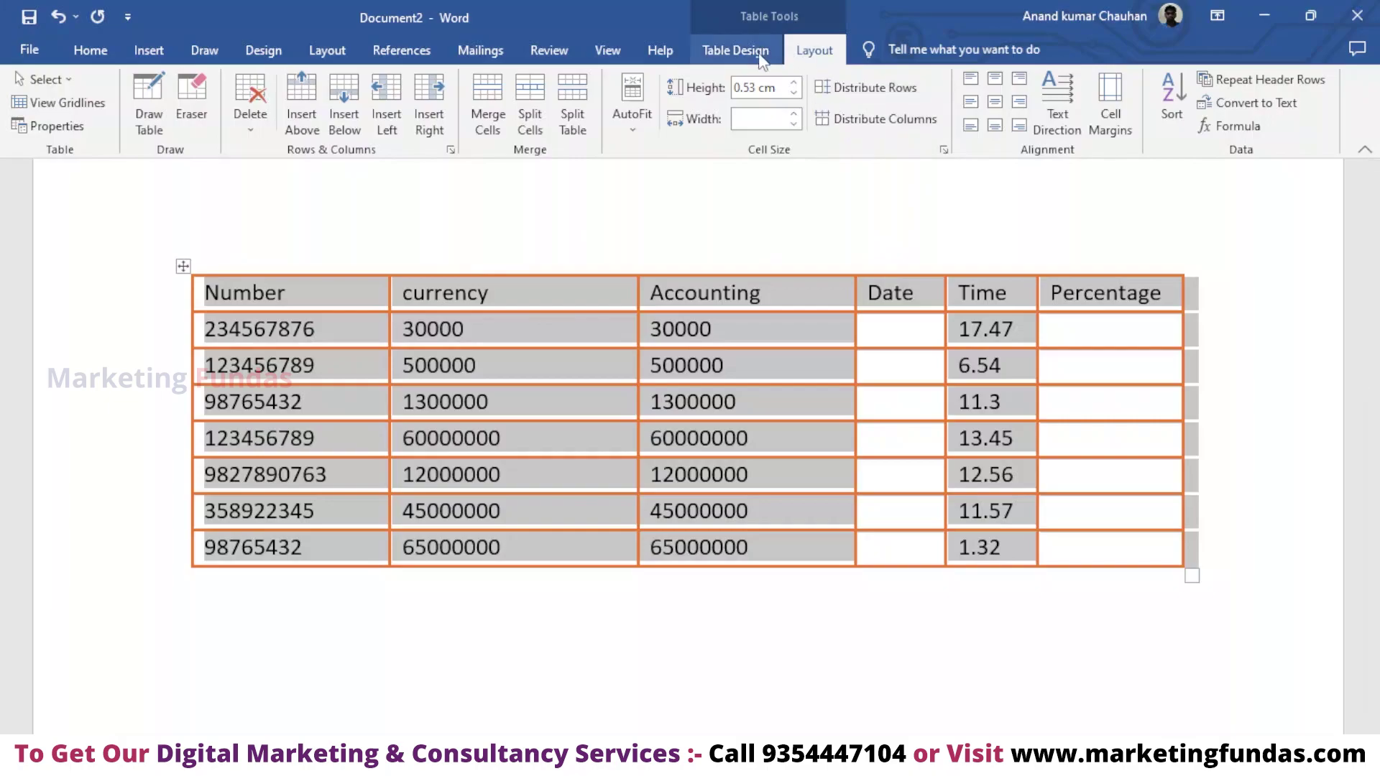
pyautogui.click(735, 50)
pyautogui.click(1010, 128)
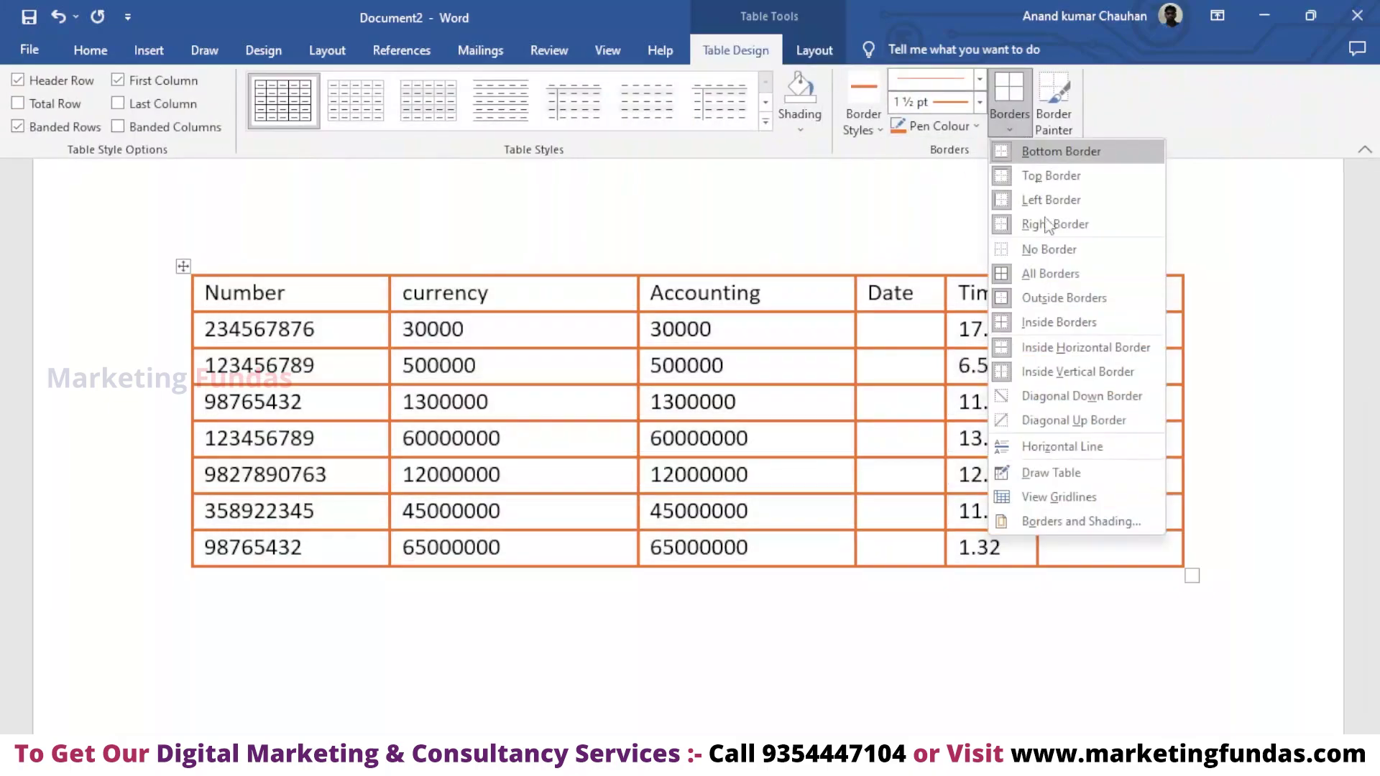
# - In Borders and Shading, preview Box, return to All, and set the line width to ¼ pt
pyautogui.click(1097, 528)
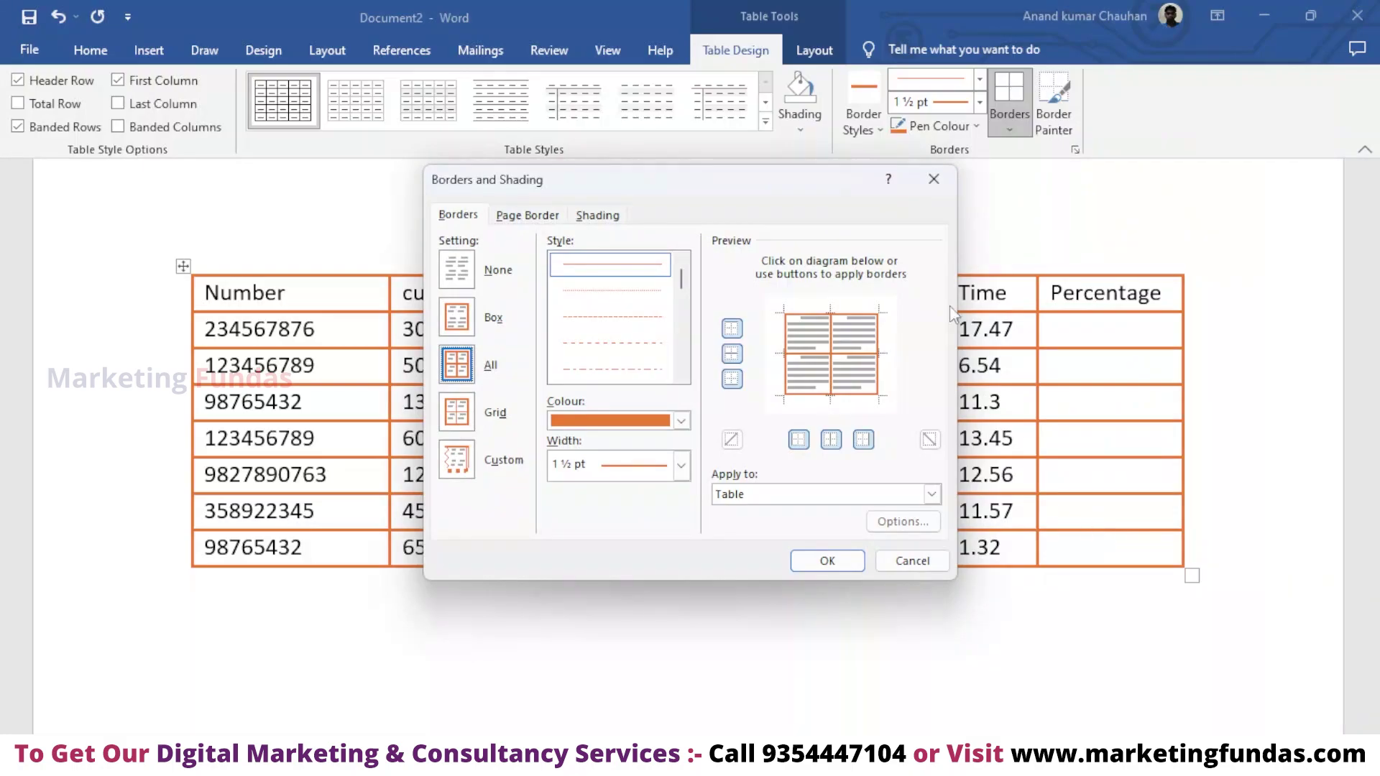
pyautogui.moveTo(689, 187)
pyautogui.mouseDown()
pyautogui.moveTo(967, 420)
pyautogui.moveTo(1017, 428)
pyautogui.mouseUp()
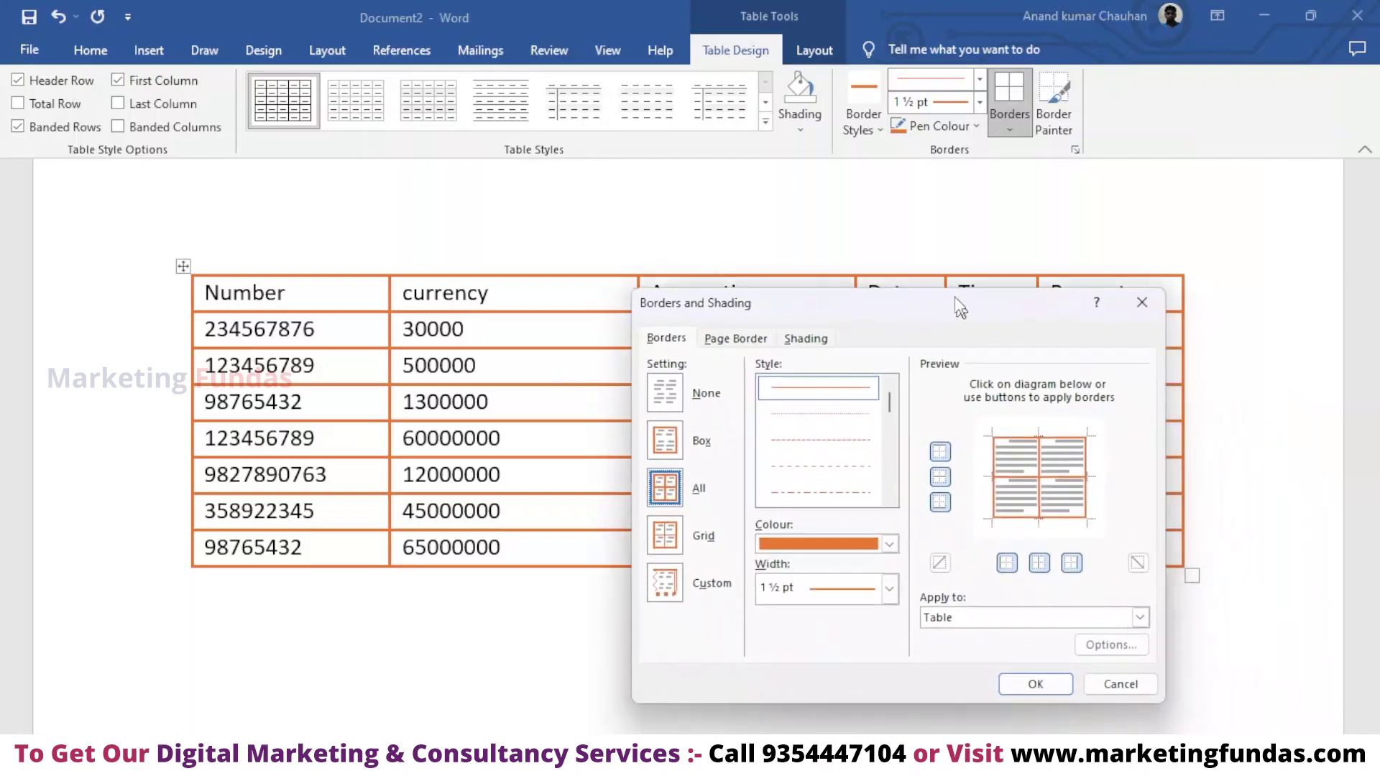
pyautogui.moveTo(1082, 428); pyautogui.dragTo(955, 276)
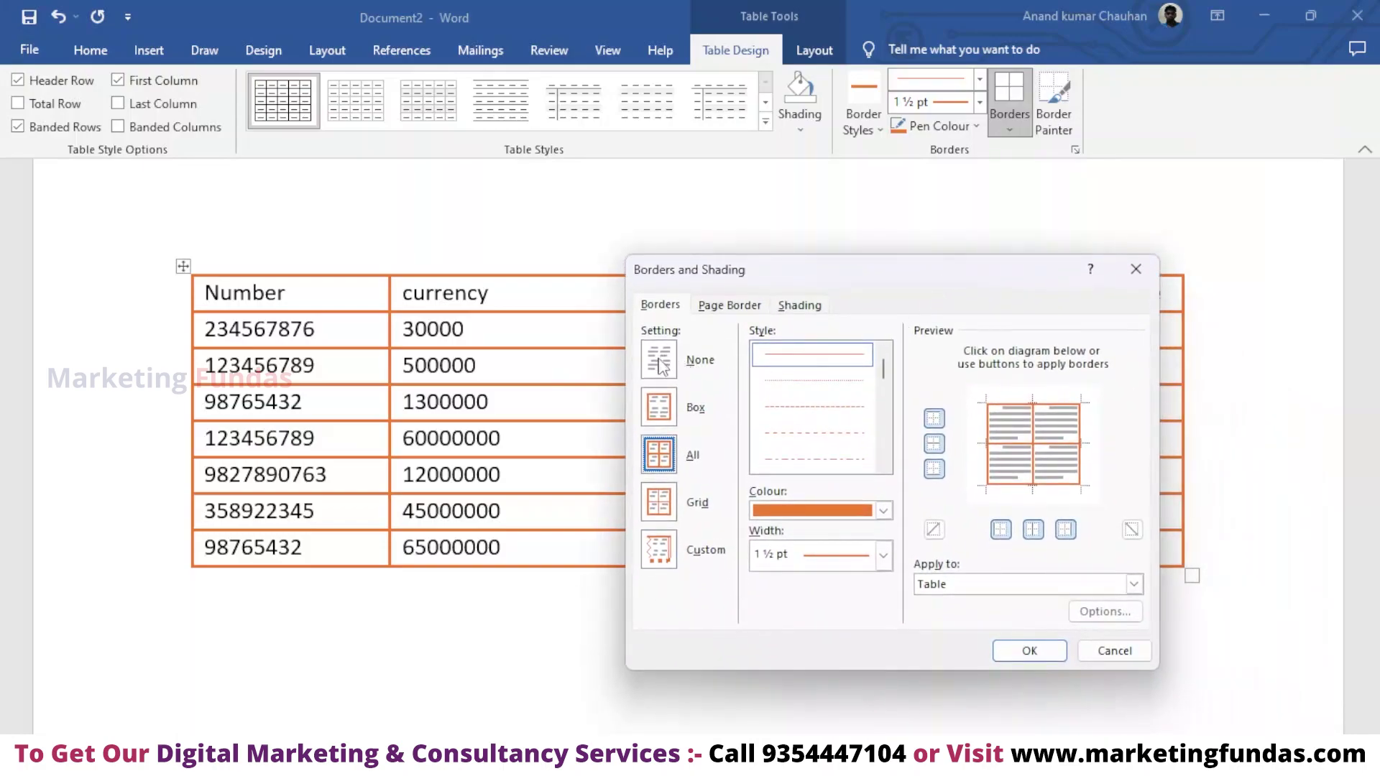
pyautogui.click(659, 410)
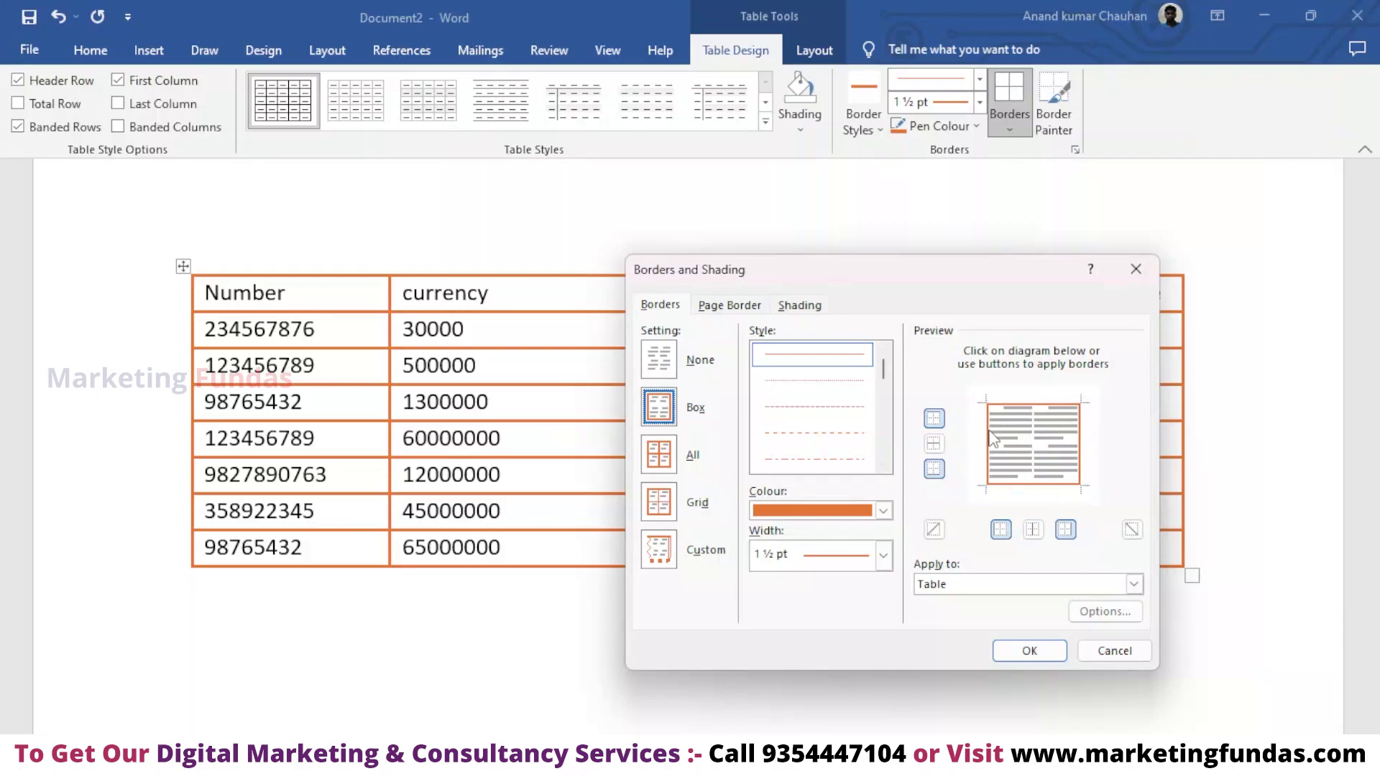
pyautogui.click(663, 459)
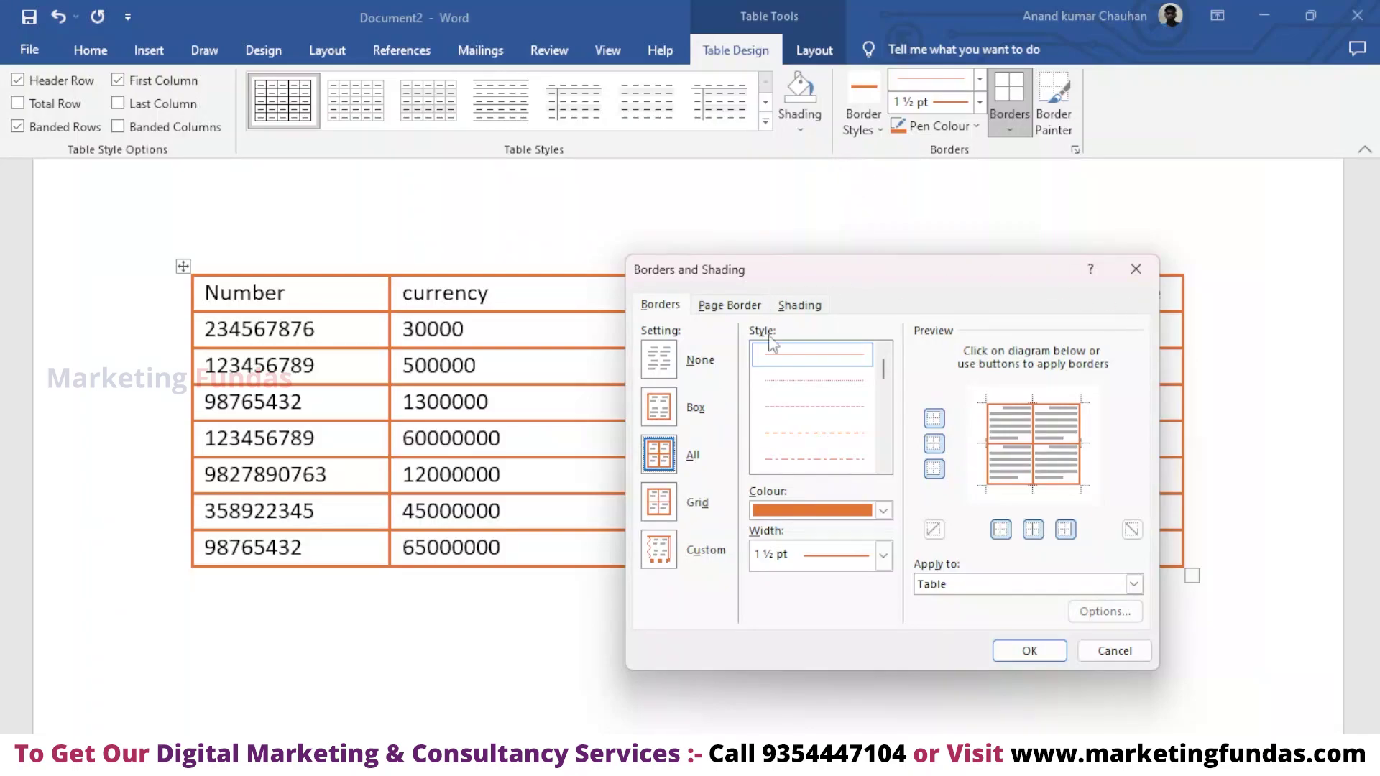
pyautogui.click(884, 559)
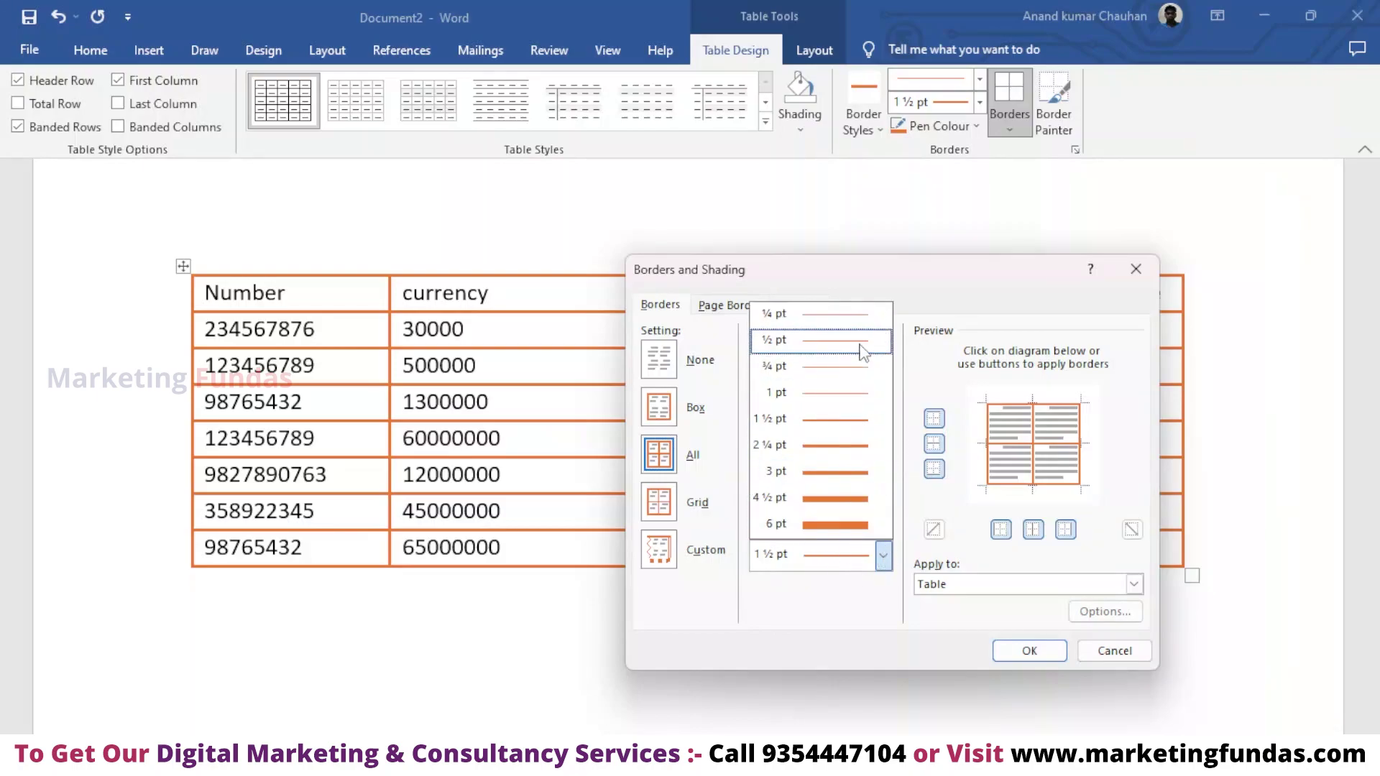
pyautogui.click(866, 324)
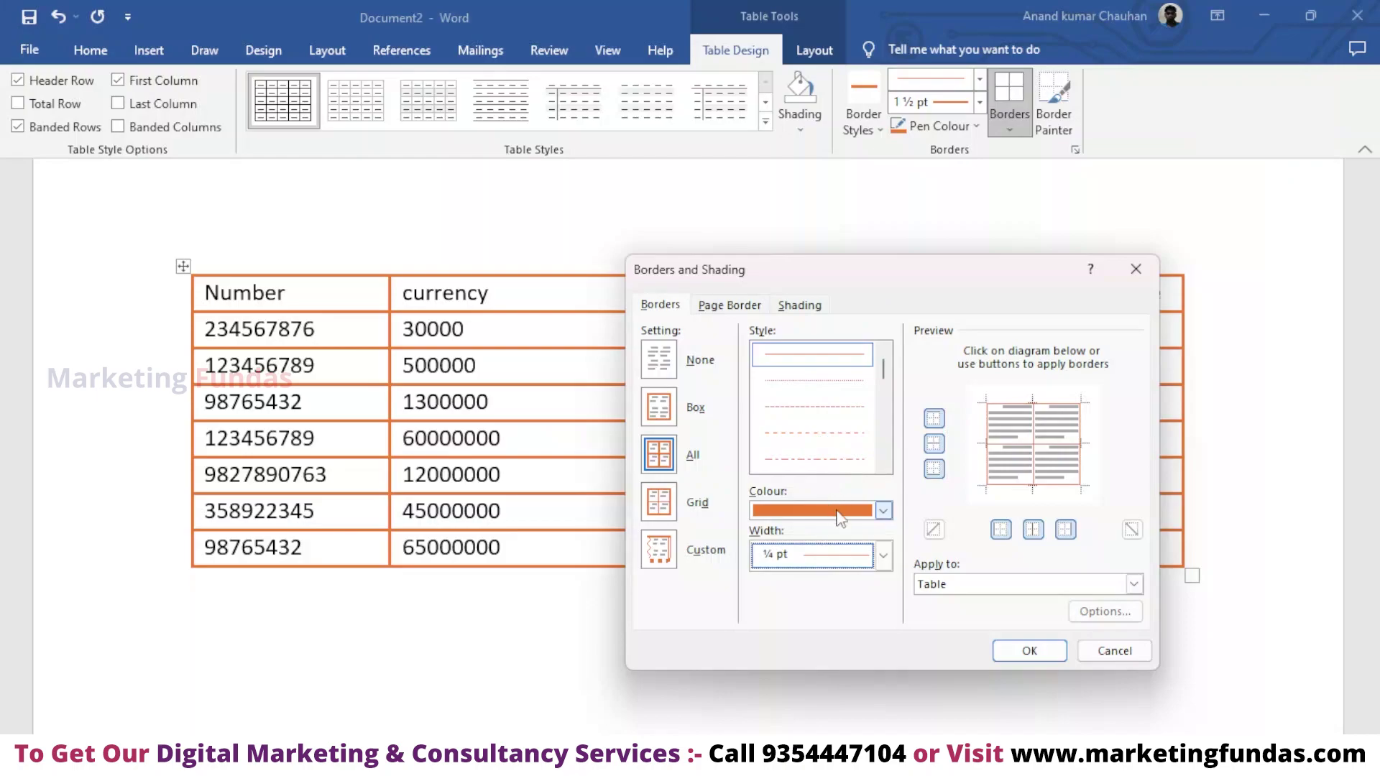
# - Set the border colour to red and clear every edge and inside line from the preview
pyautogui.click(883, 511)
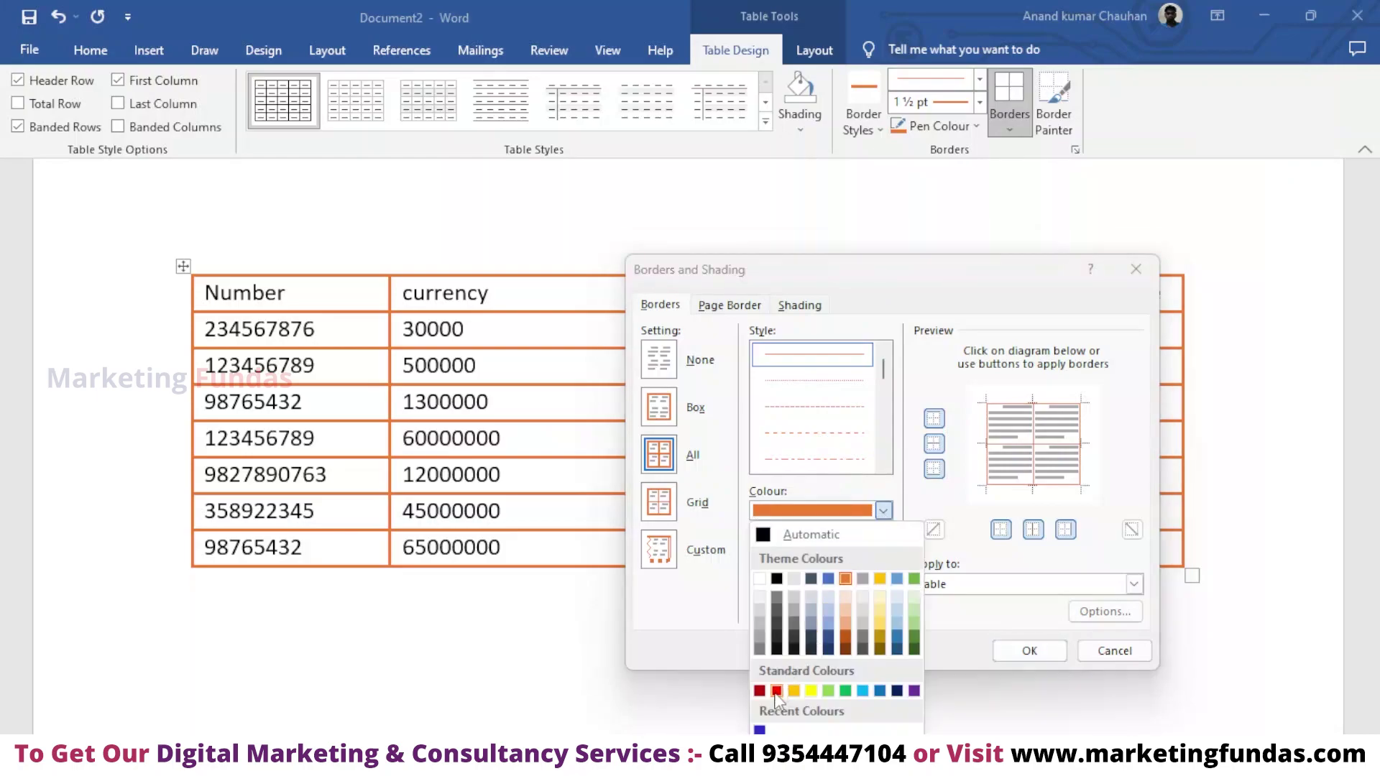
pyautogui.click(776, 691)
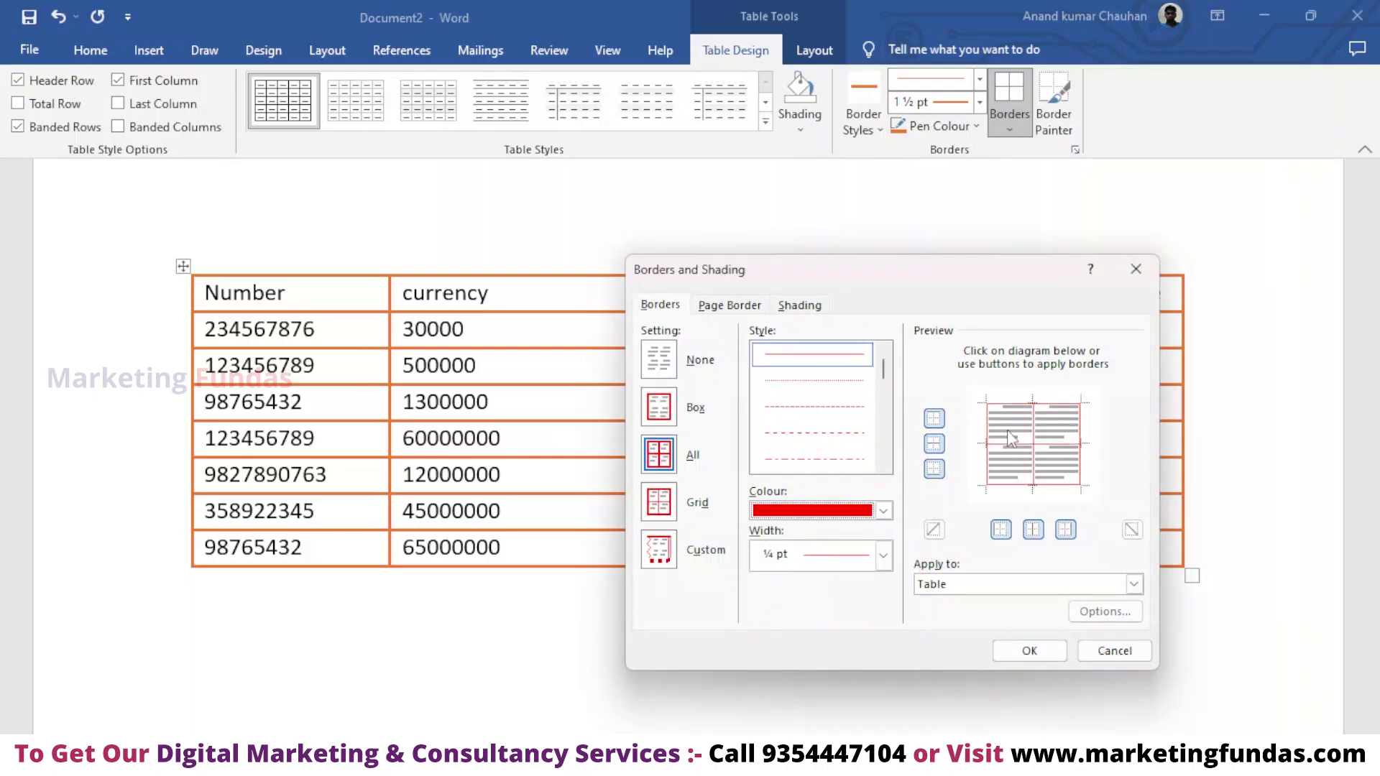
pyautogui.click(935, 419)
pyautogui.click(936, 444)
pyautogui.click(939, 469)
pyautogui.click(934, 418)
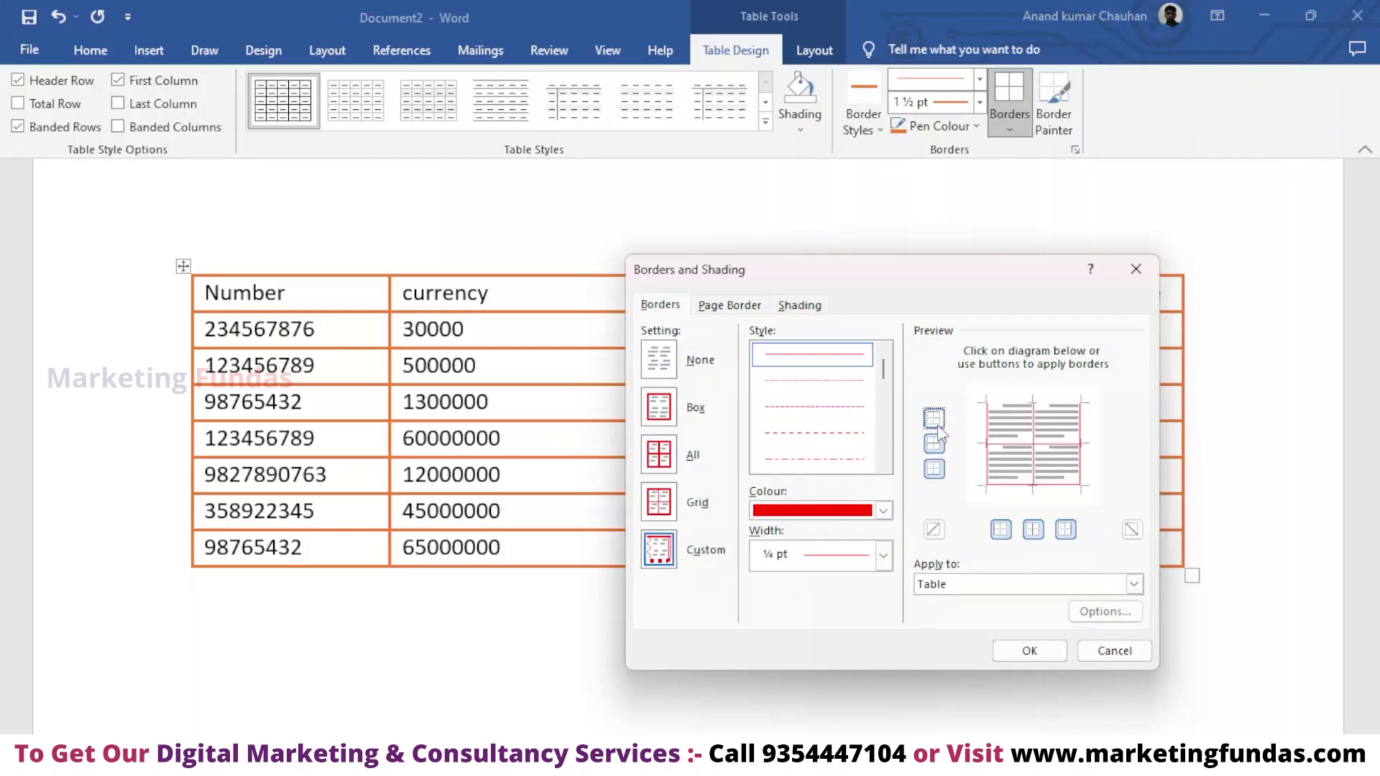
pyautogui.click(936, 446)
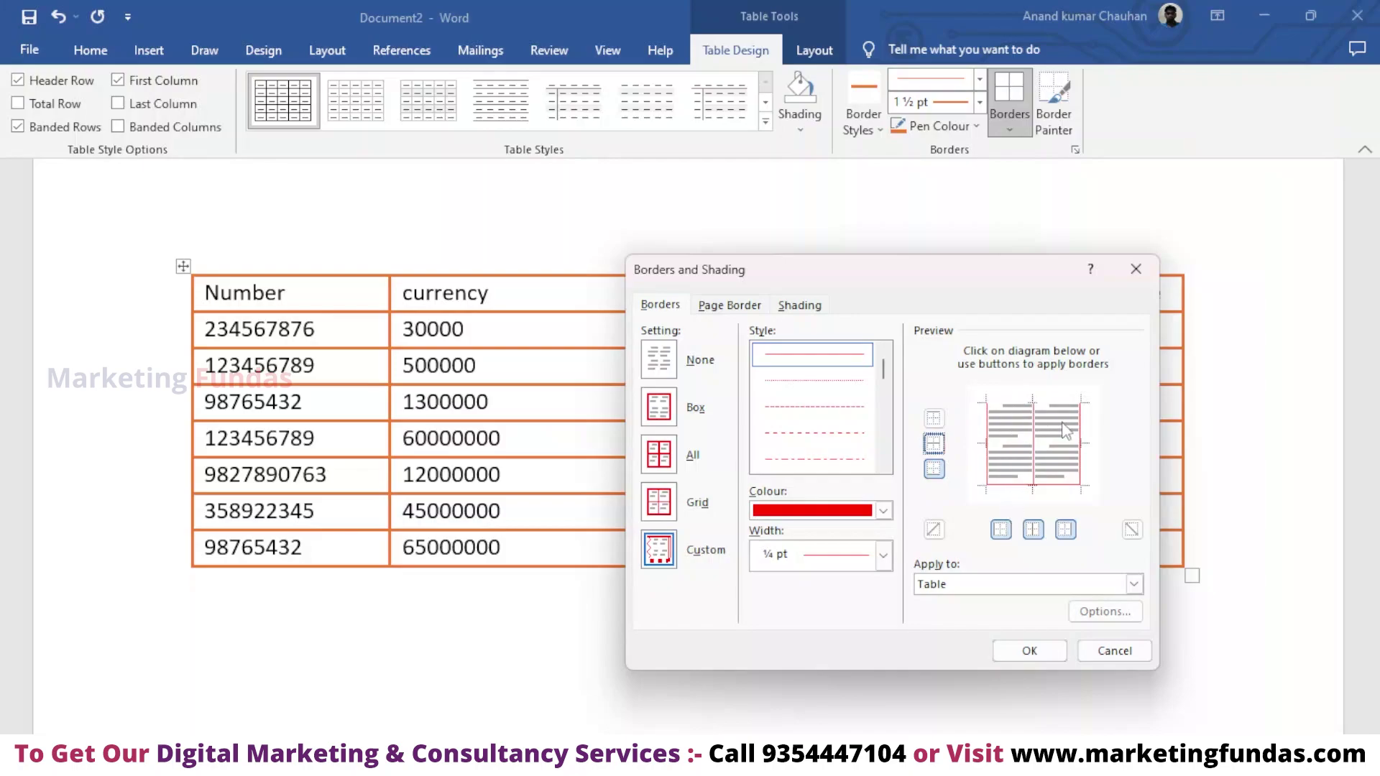
pyautogui.click(934, 471)
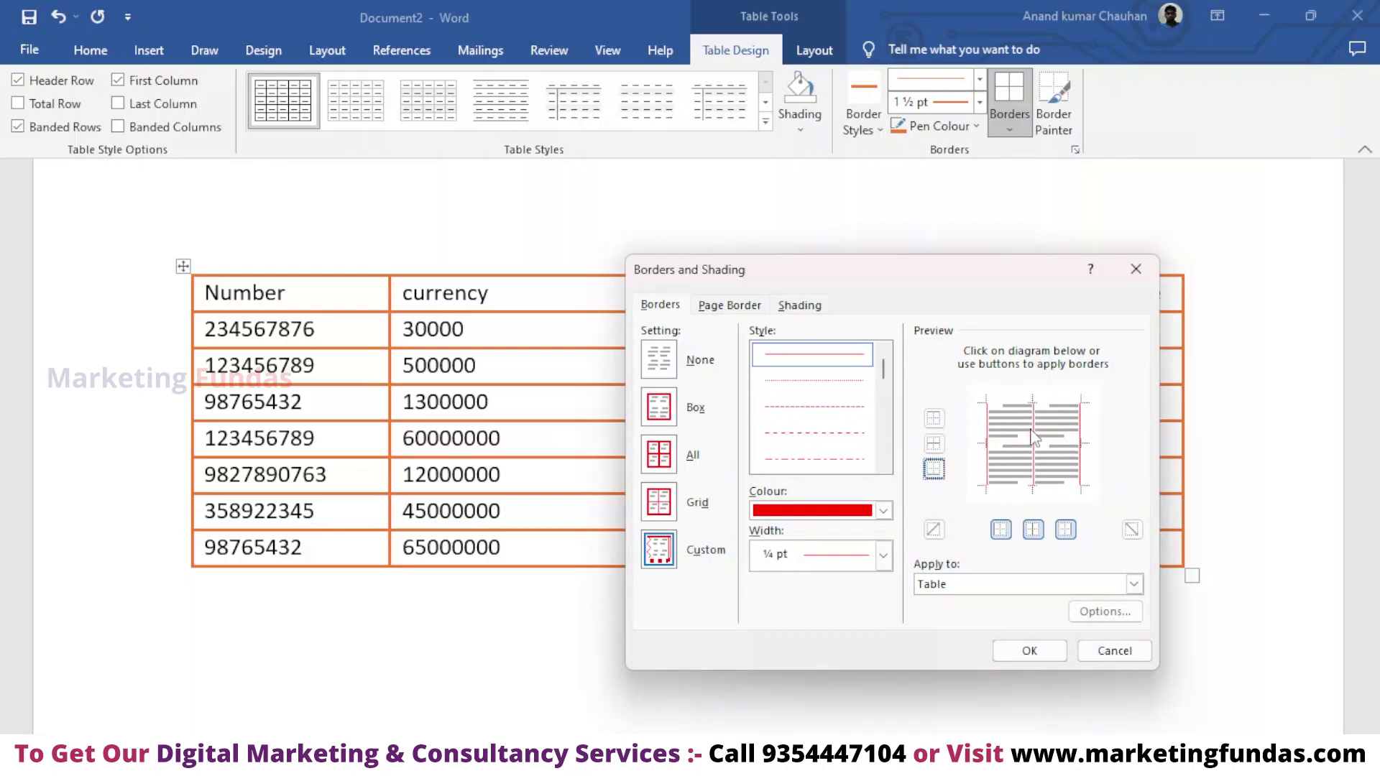
pyautogui.click(1001, 532)
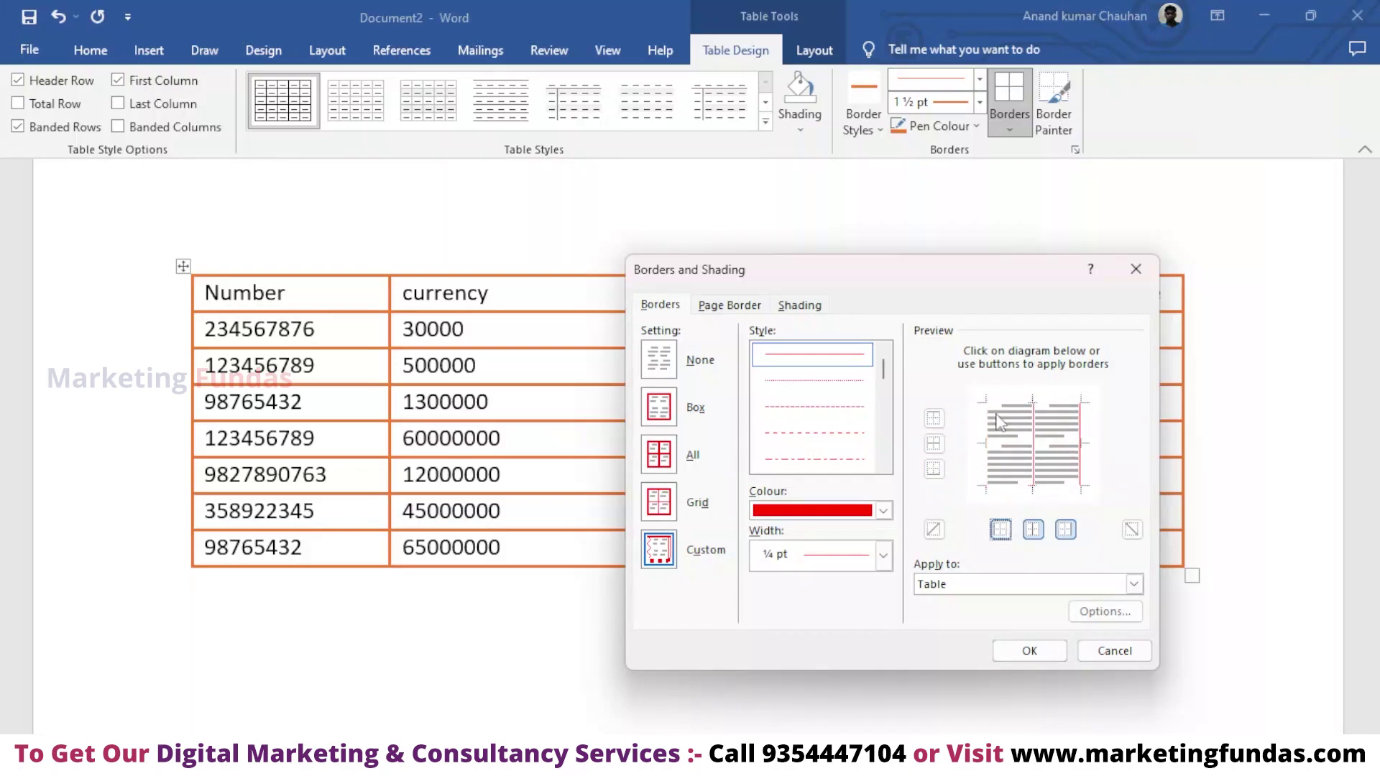
pyautogui.click(1033, 530)
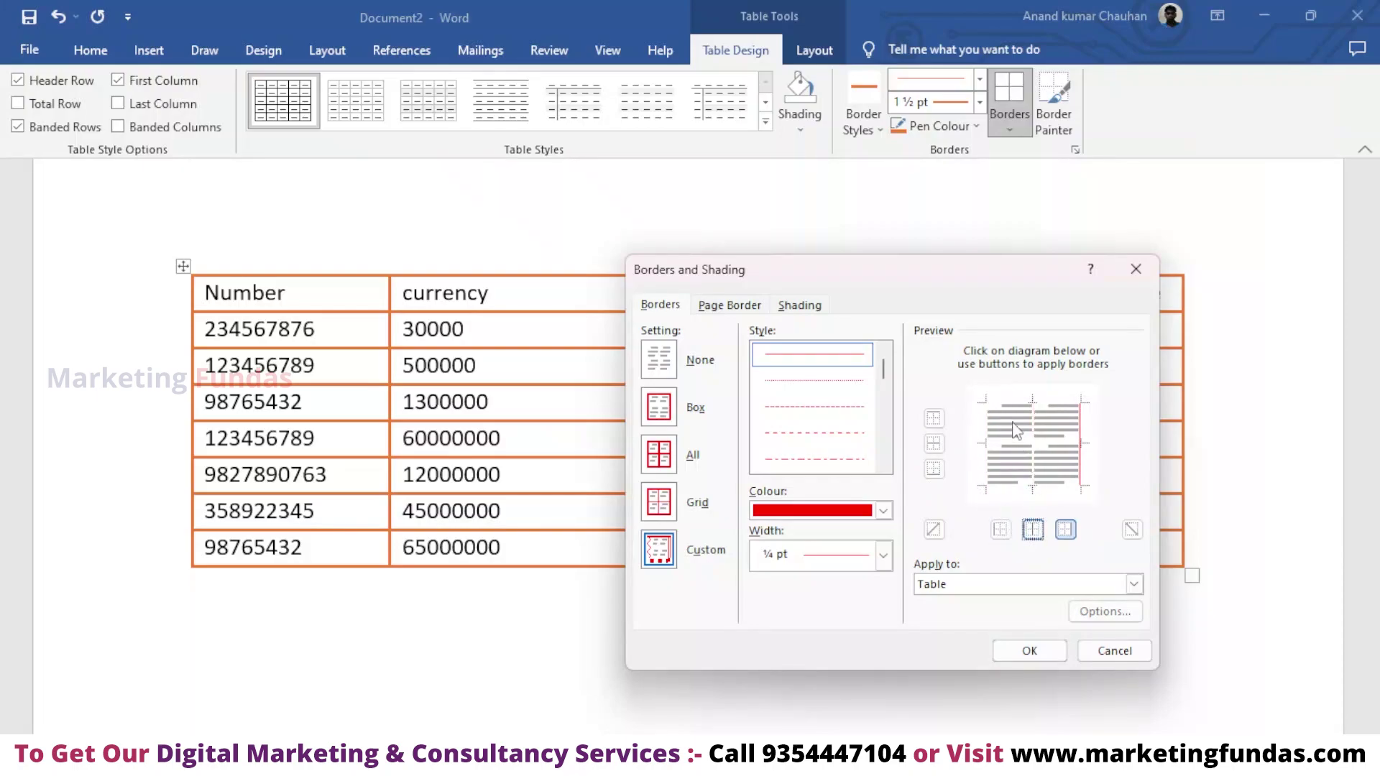
pyautogui.click(1065, 532)
# - Restore all preview borders in red, keep Apply to: Table, and confirm with OK
pyautogui.click(1064, 532)
pyautogui.click(1033, 530)
pyautogui.click(1000, 530)
pyautogui.click(935, 471)
pyautogui.click(935, 444)
pyautogui.click(934, 419)
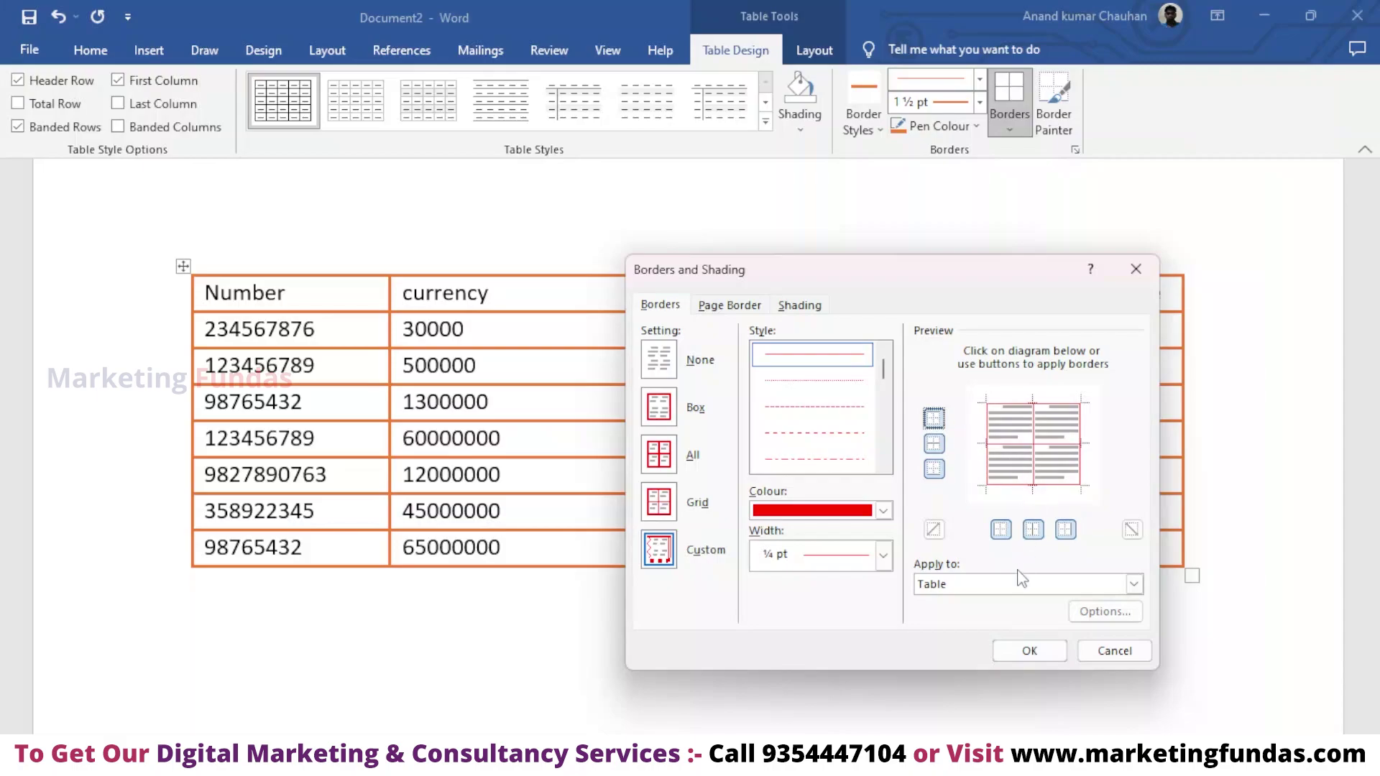
pyautogui.click(1134, 585)
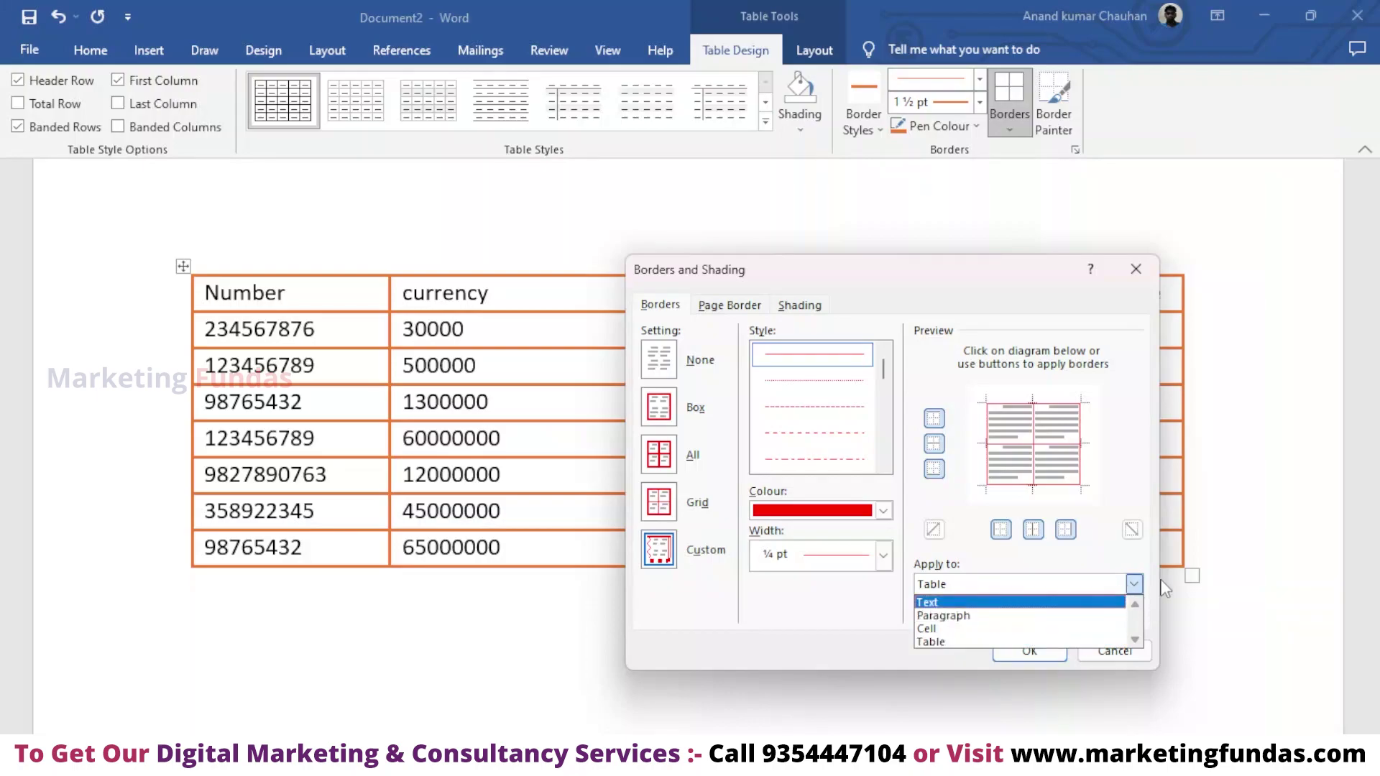
pyautogui.click(1136, 586)
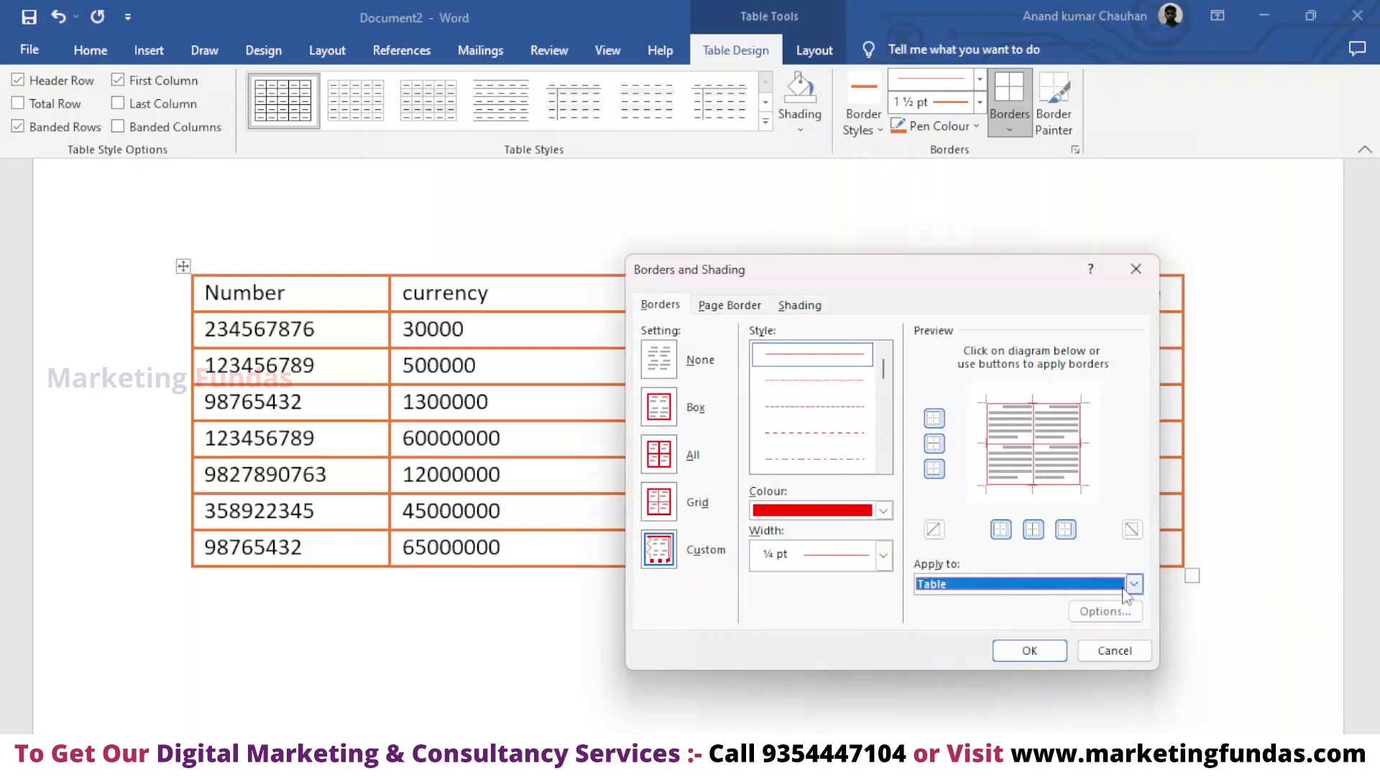
pyautogui.click(1030, 651)
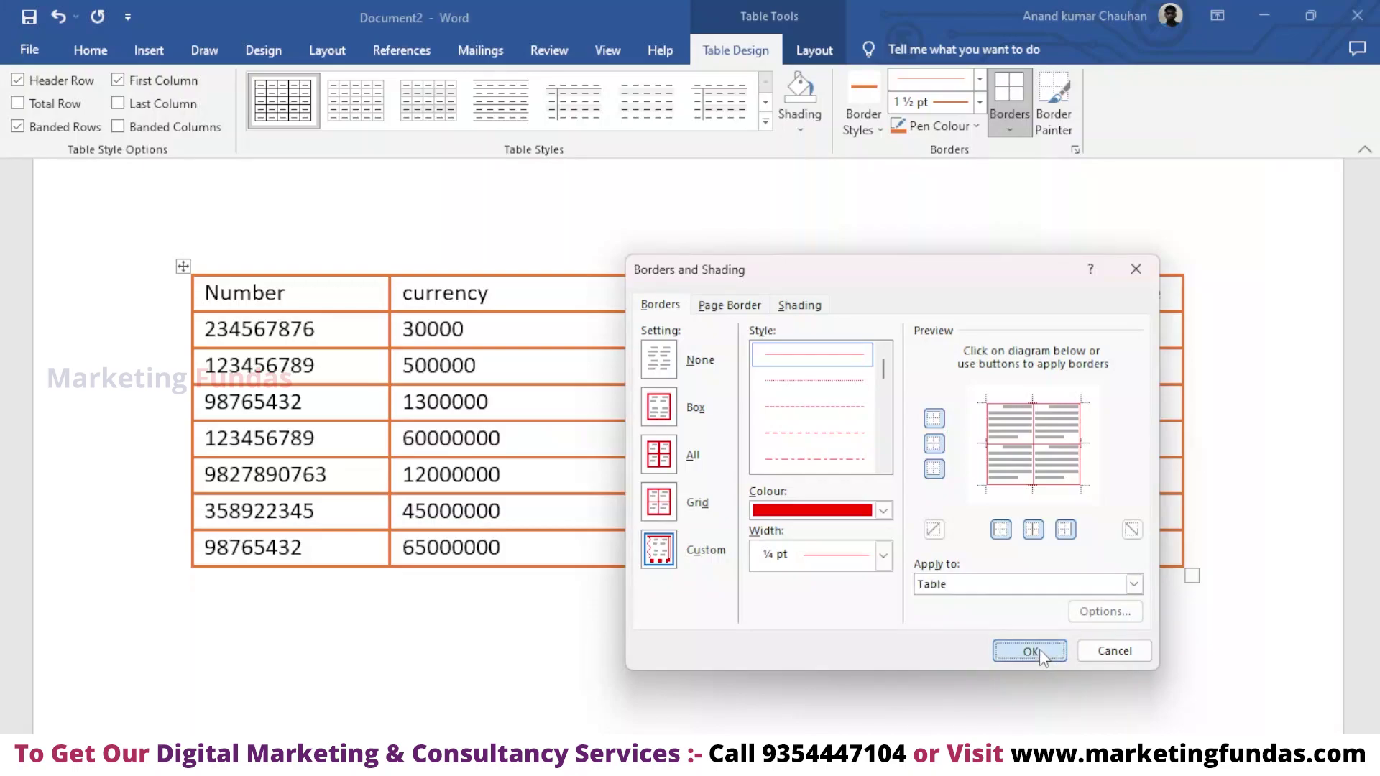
pyautogui.hotkey('ctrl', 'Home')
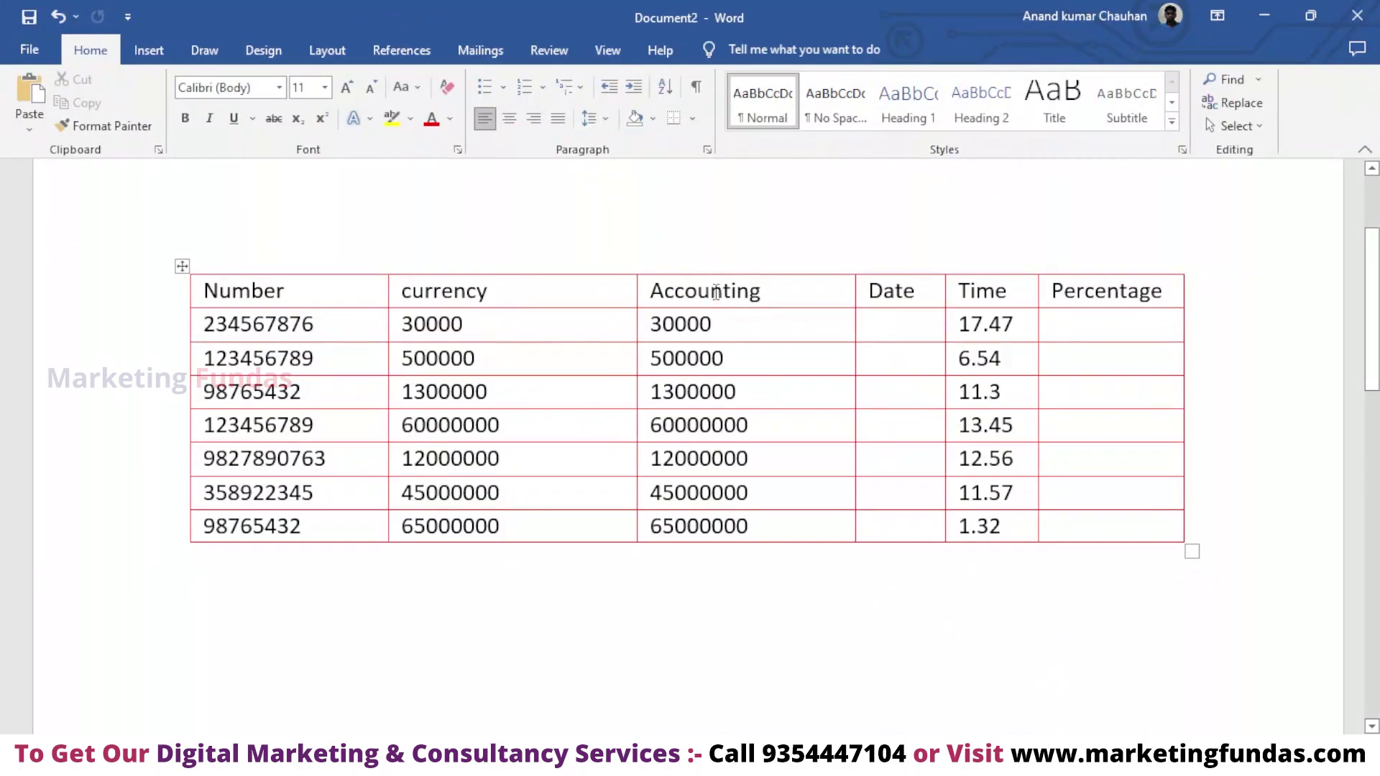
# - Select the table and switch on Border Painter with the ¼ pt red pen
pyautogui.click(181, 266)
pyautogui.click(1025, 128)
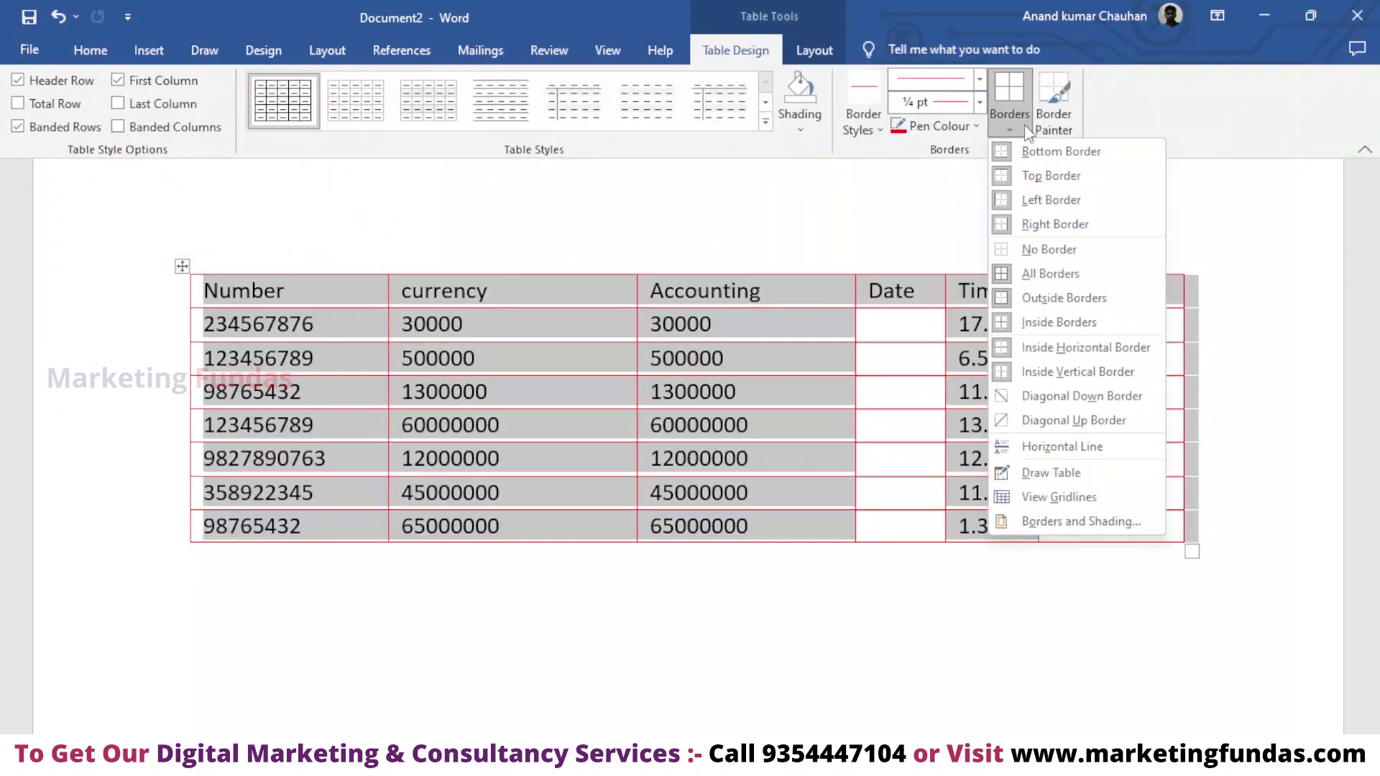
pyautogui.click(1013, 372)
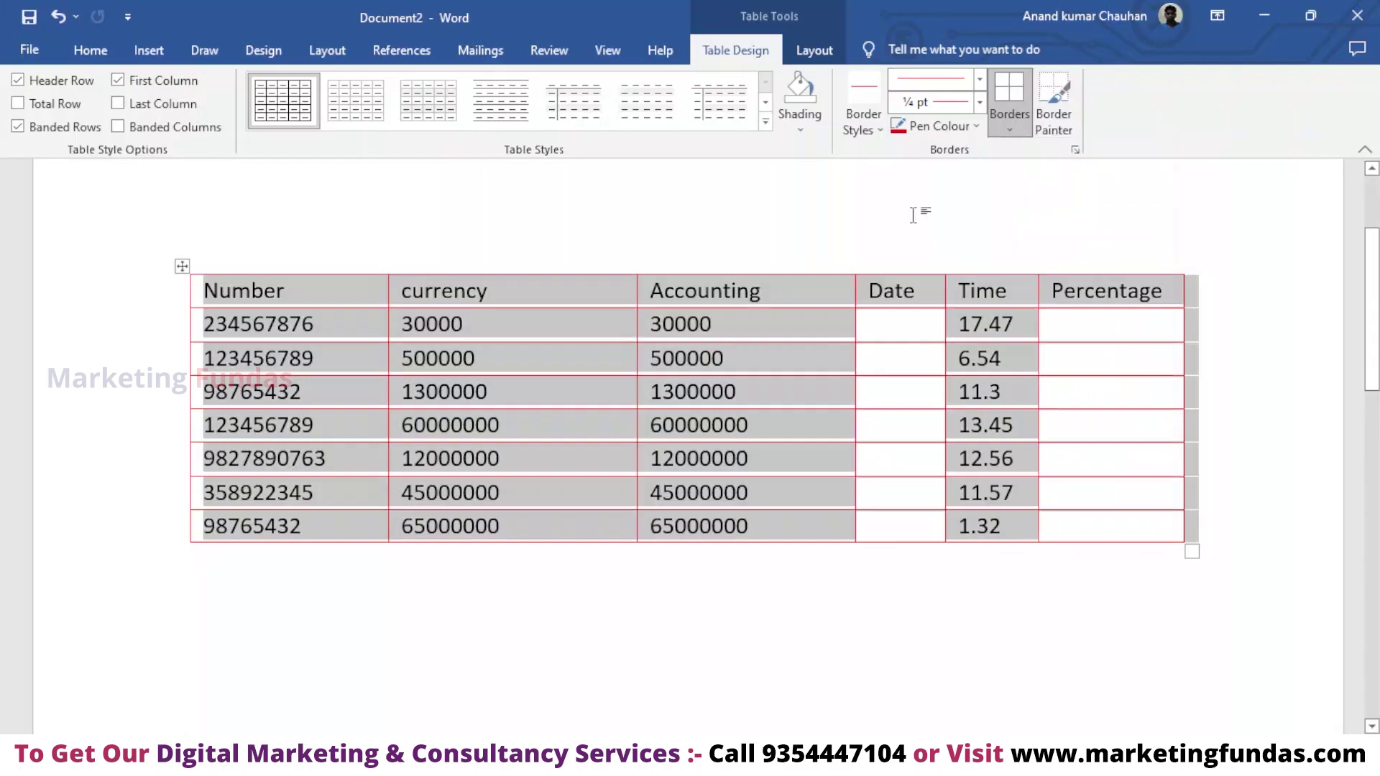
pyautogui.click(1070, 119)
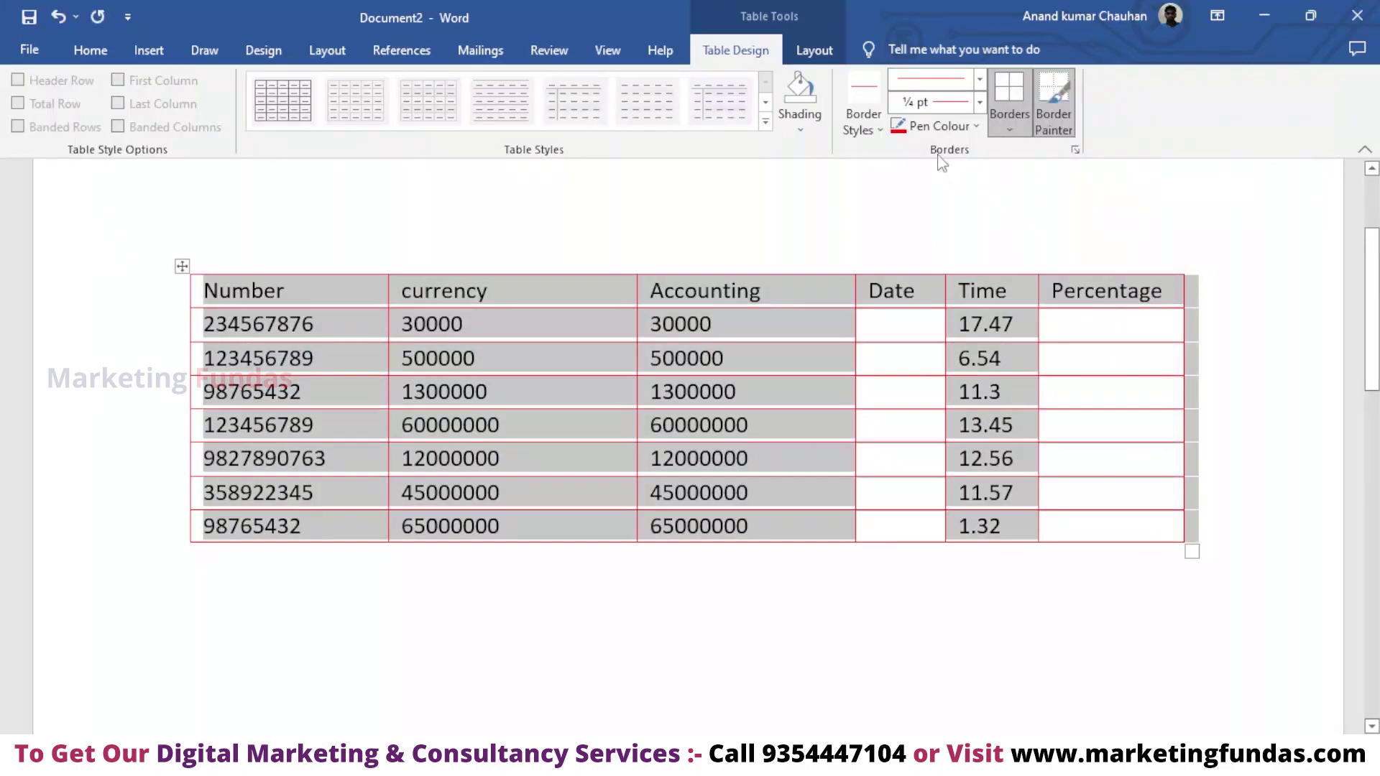
# - Set the border pen colour to the recent blue-purple
pyautogui.click(976, 127)
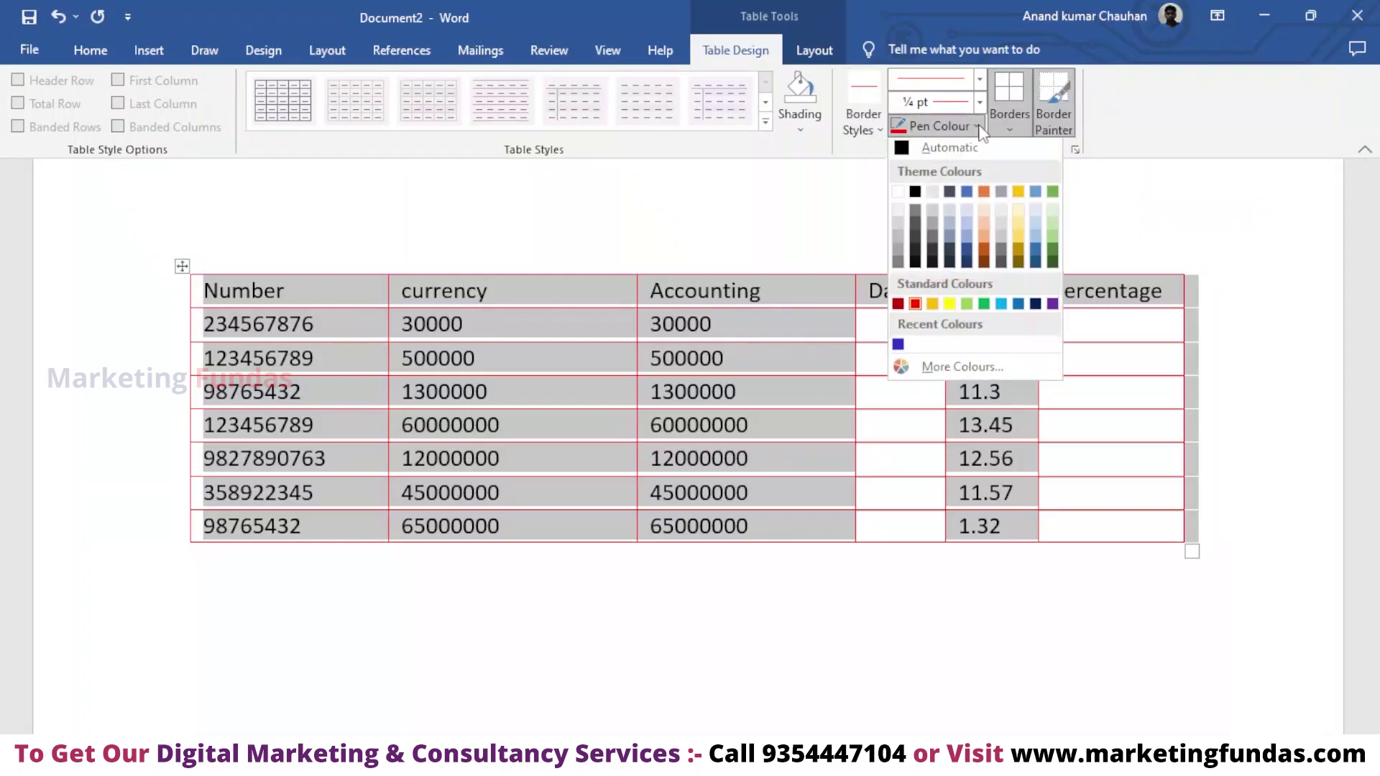
pyautogui.click(899, 349)
pyautogui.click(363, 275)
# - Paint the Number and currency top borders and the currency/Accounting divider blue-purple, then stop painting
pyautogui.click(366, 273)
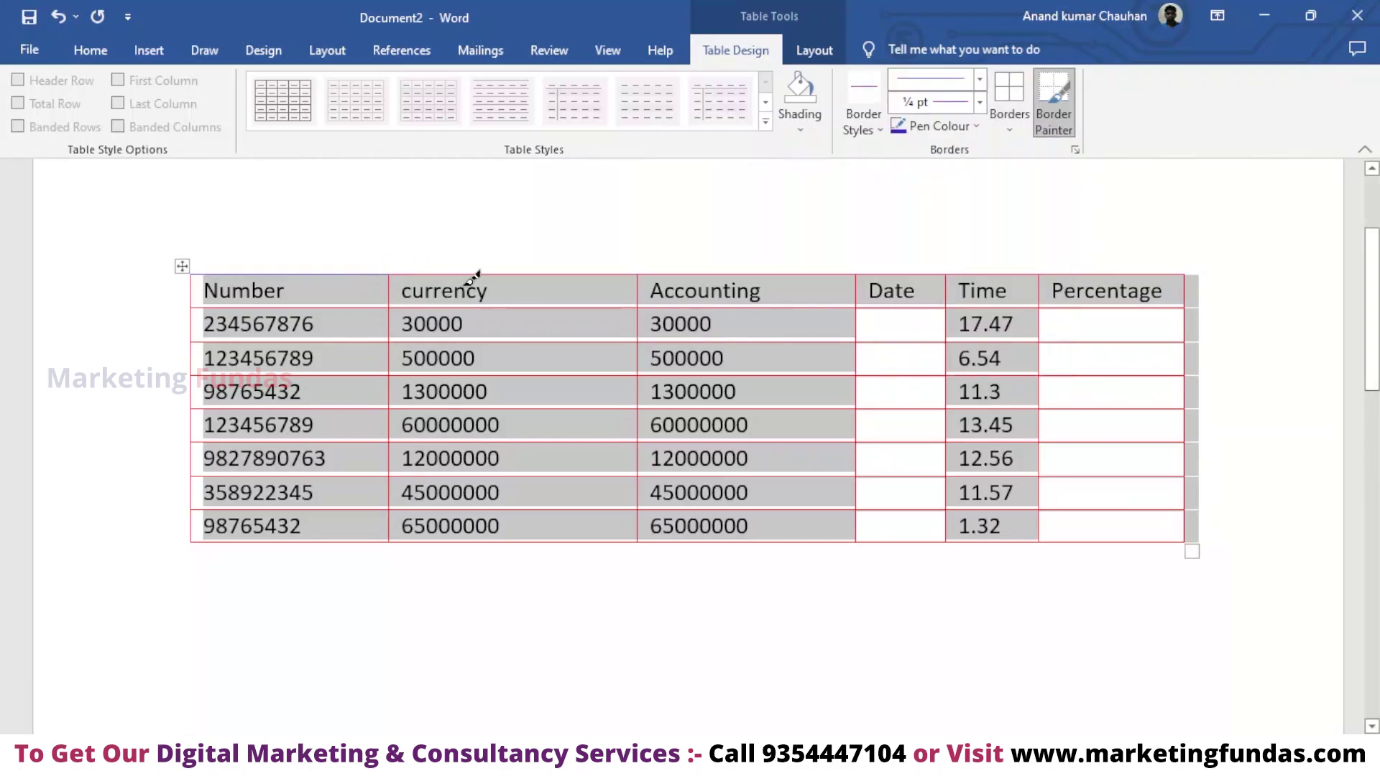
pyautogui.moveTo(503, 276); pyautogui.dragTo(555, 275)
pyautogui.moveTo(639, 512); pyautogui.dragTo(638, 524)
pyautogui.press('Escape')
pyautogui.click(624, 570)
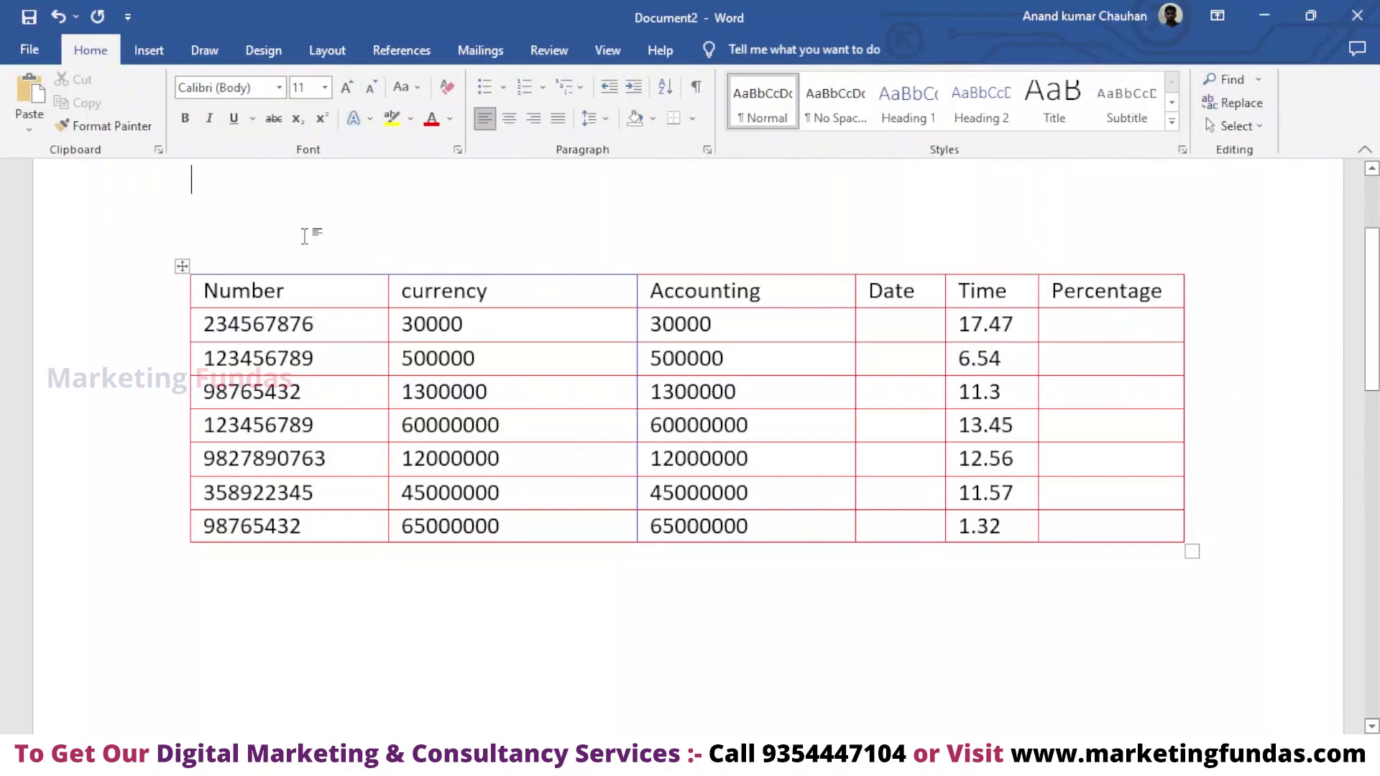
pyautogui.click(183, 266)
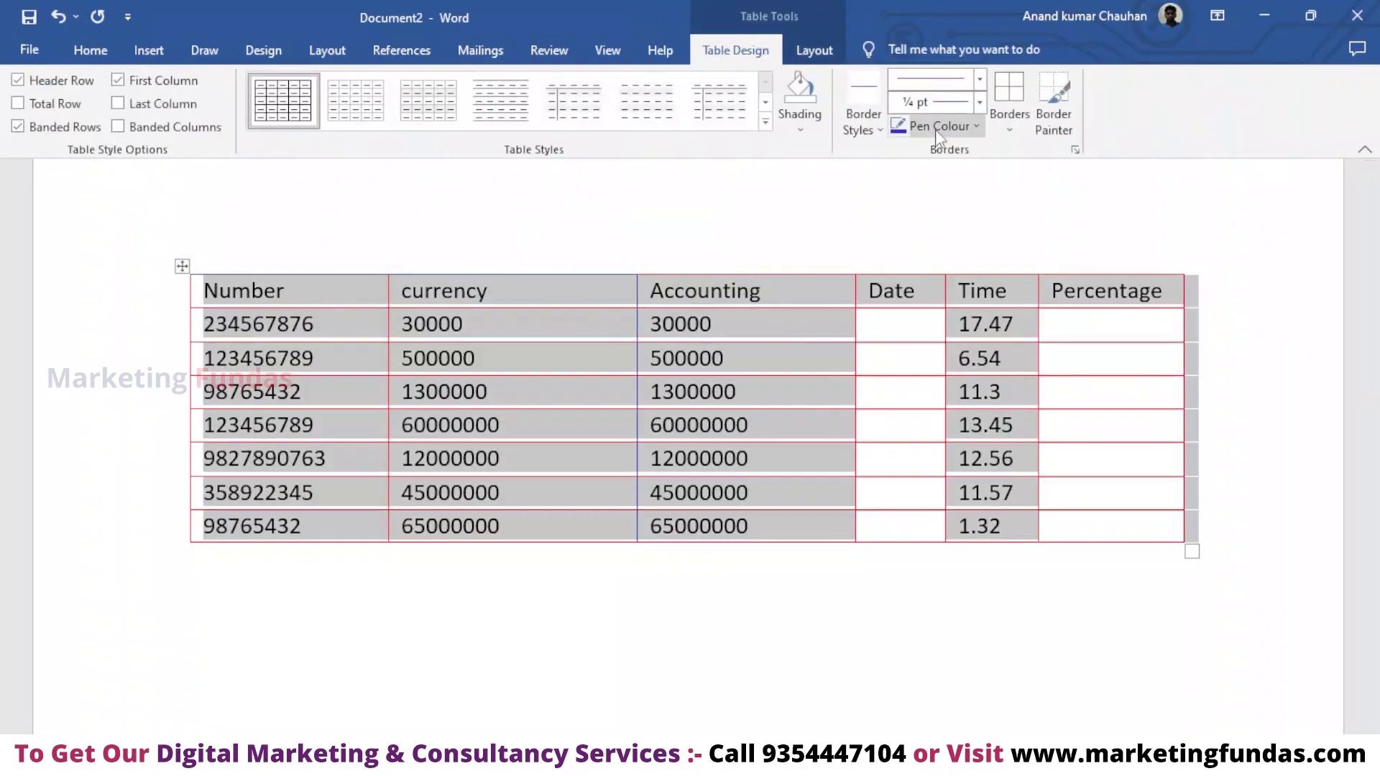
pyautogui.click(863, 240)
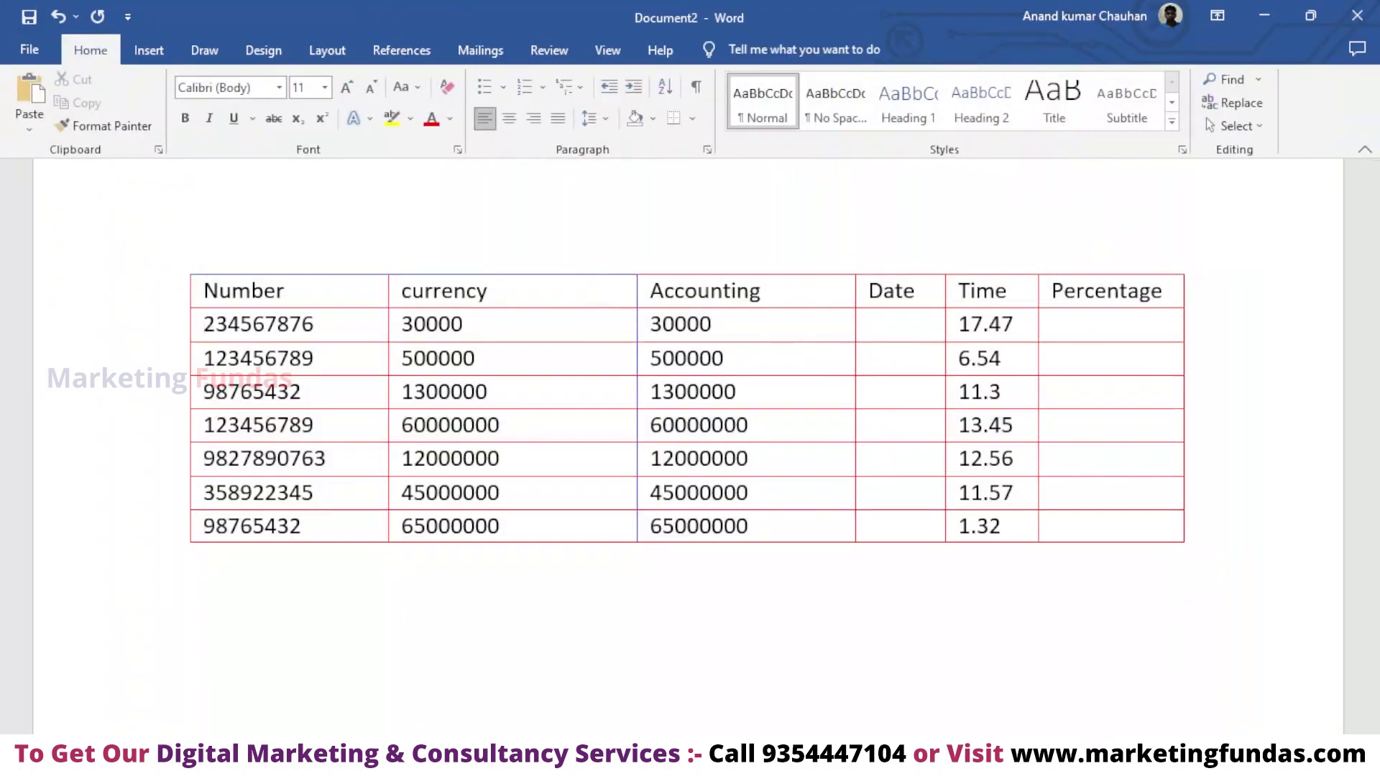
pyautogui.keyDown('ctrl'); pyautogui.scroll(5, 972, 475); pyautogui.keyUp('ctrl')
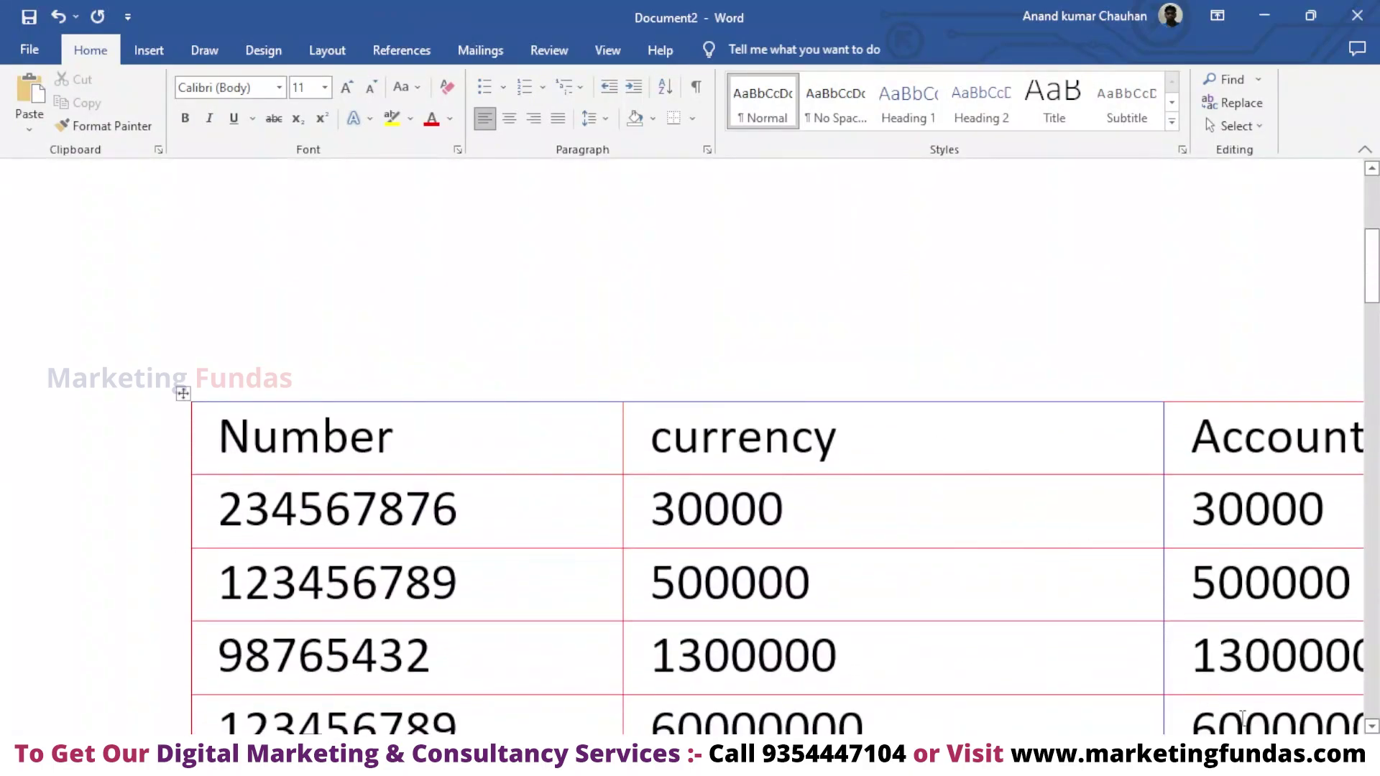
pyautogui.keyDown('ctrl'); pyautogui.scroll(2, 782, 415); pyautogui.keyUp('ctrl')
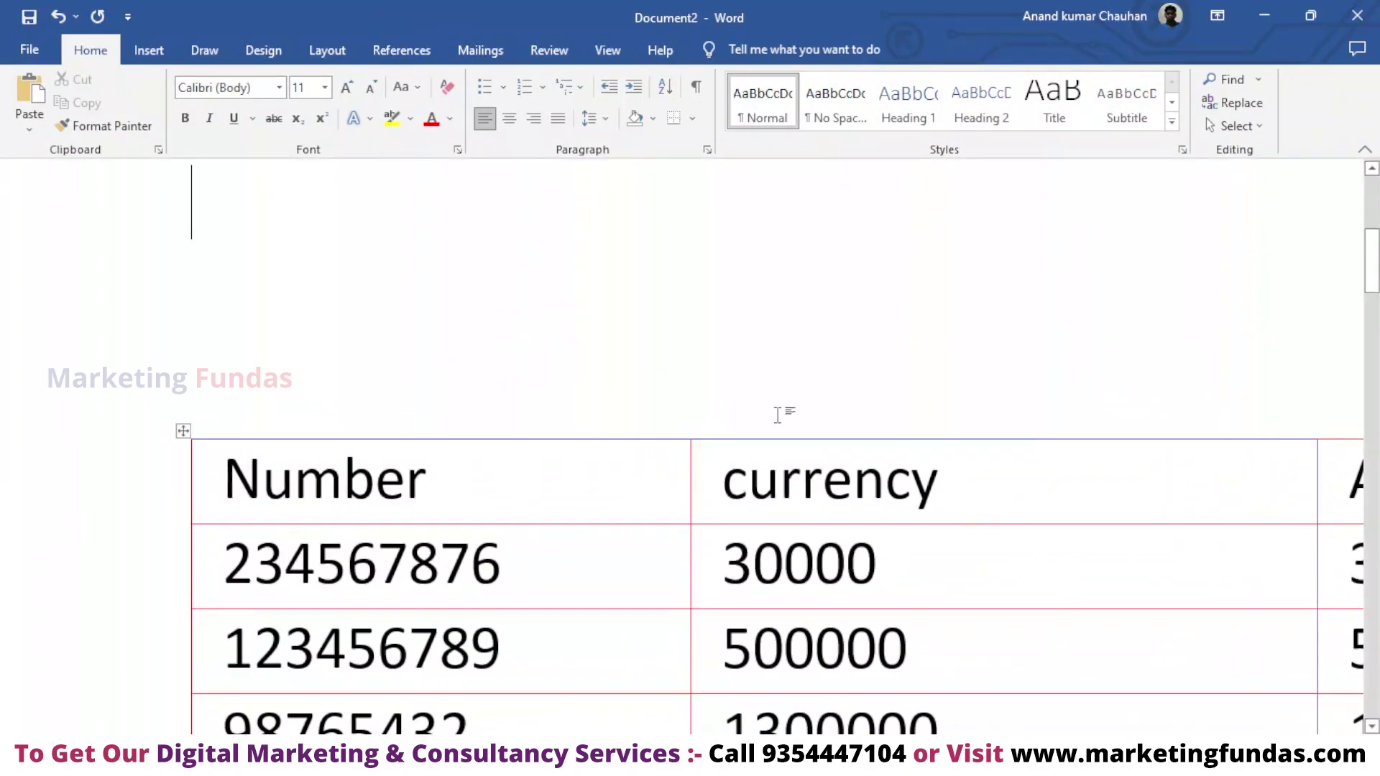
pyautogui.moveTo(655, 436); pyautogui.dragTo(676, 447)
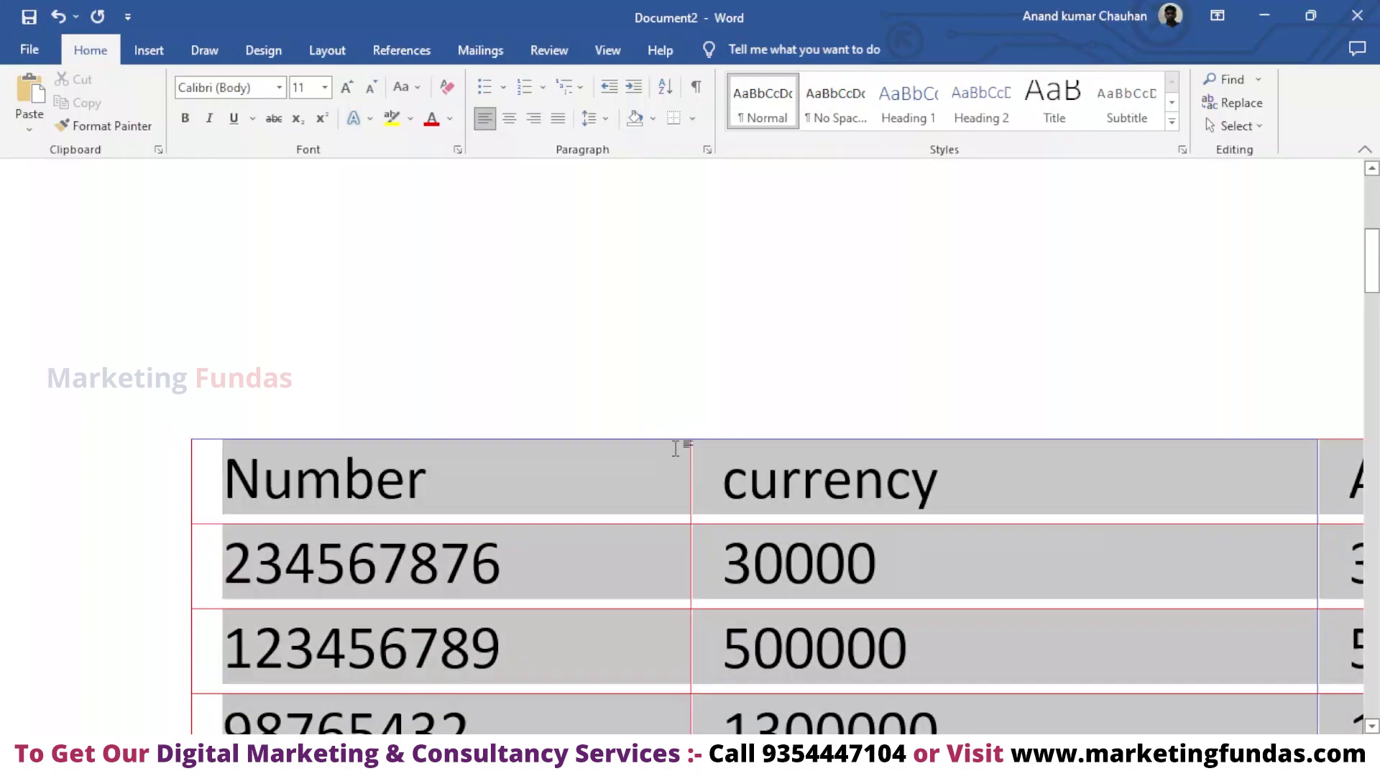
pyautogui.click(677, 332)
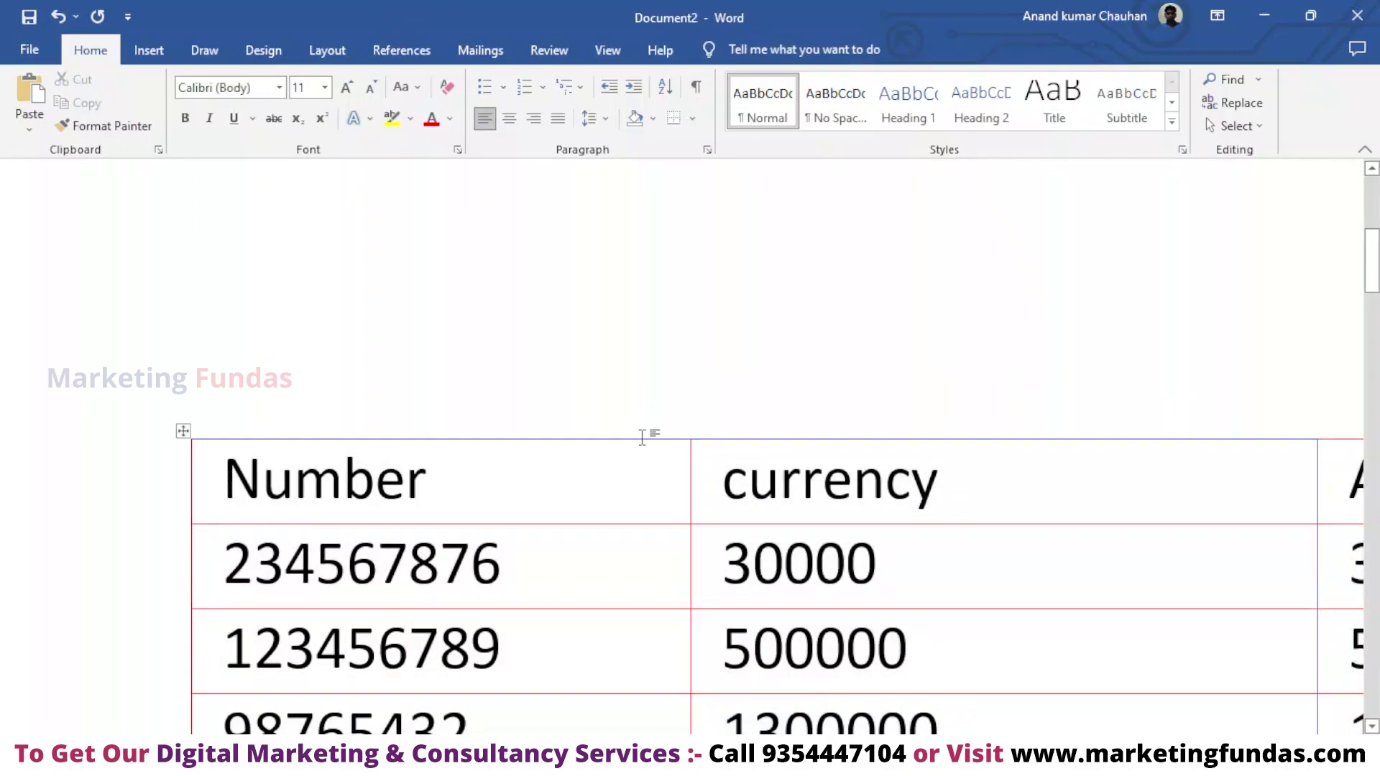
pyautogui.keyDown('ctrl'); pyautogui.scroll(-5, 1143, 640); pyautogui.keyUp('ctrl')
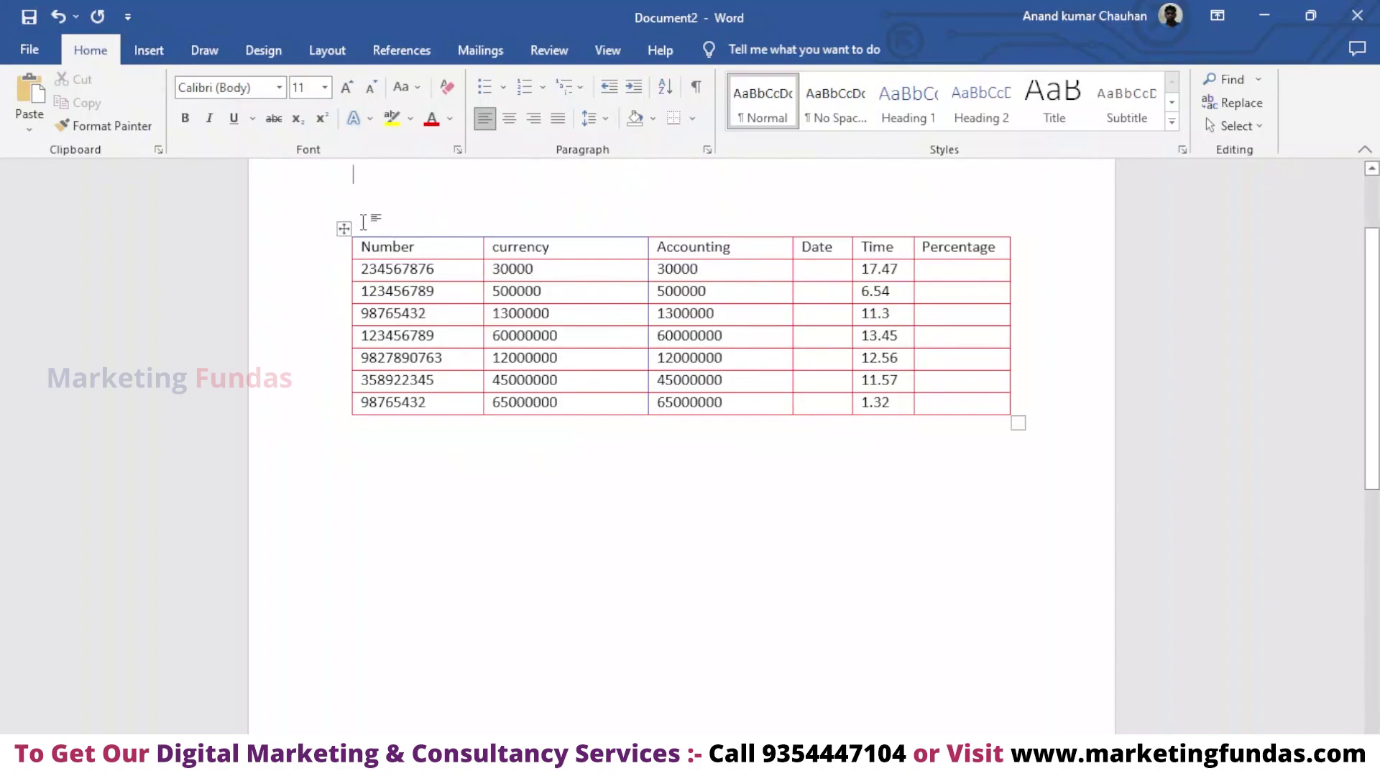
# - Select the finished table and show its Table Design tools
pyautogui.click(348, 229)
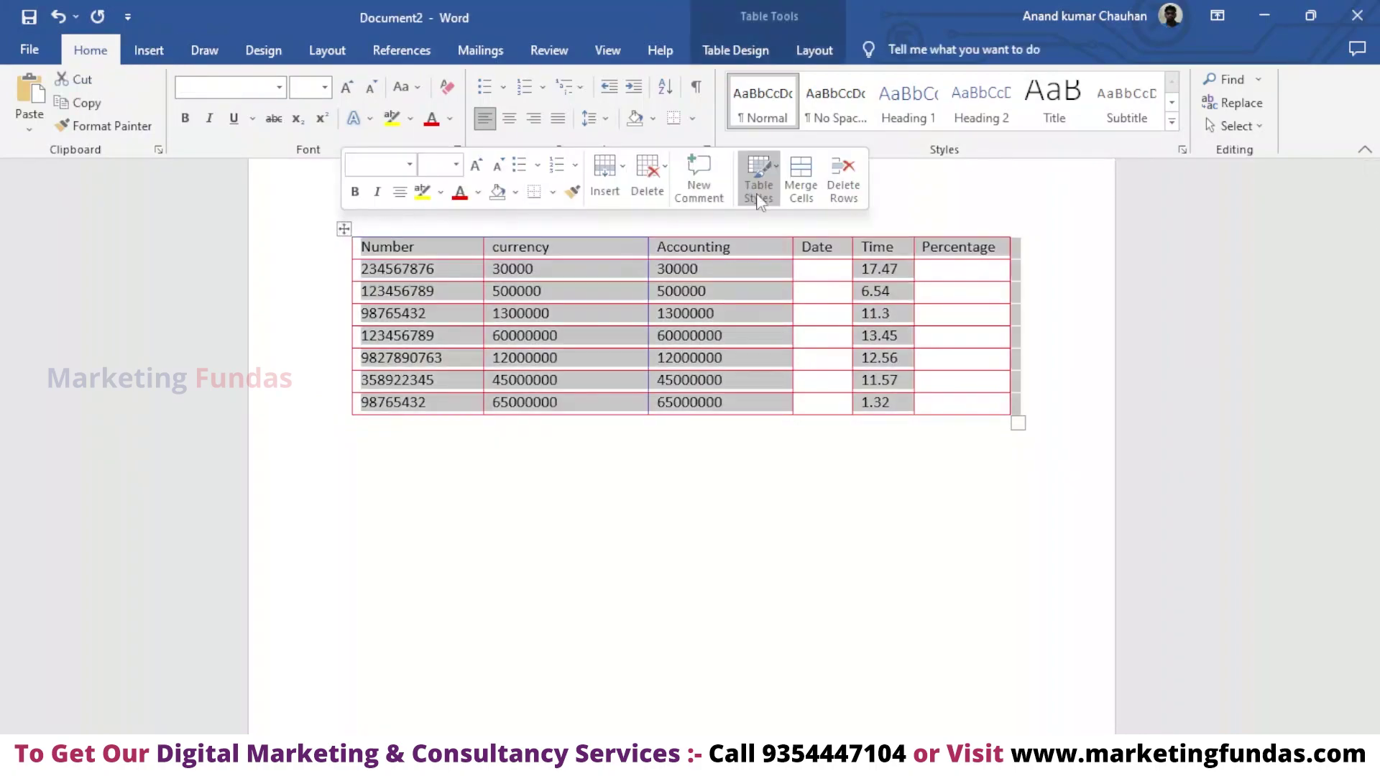
pyautogui.click(747, 50)
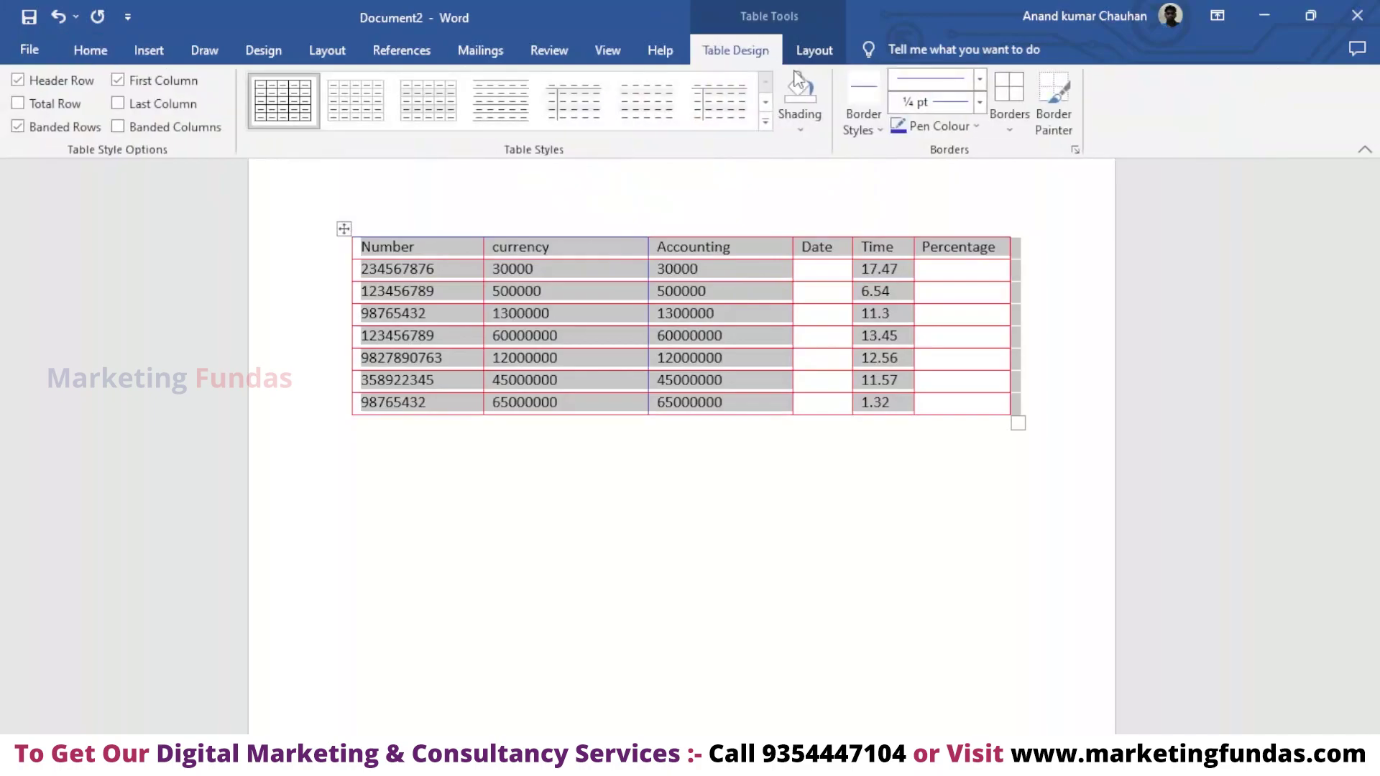